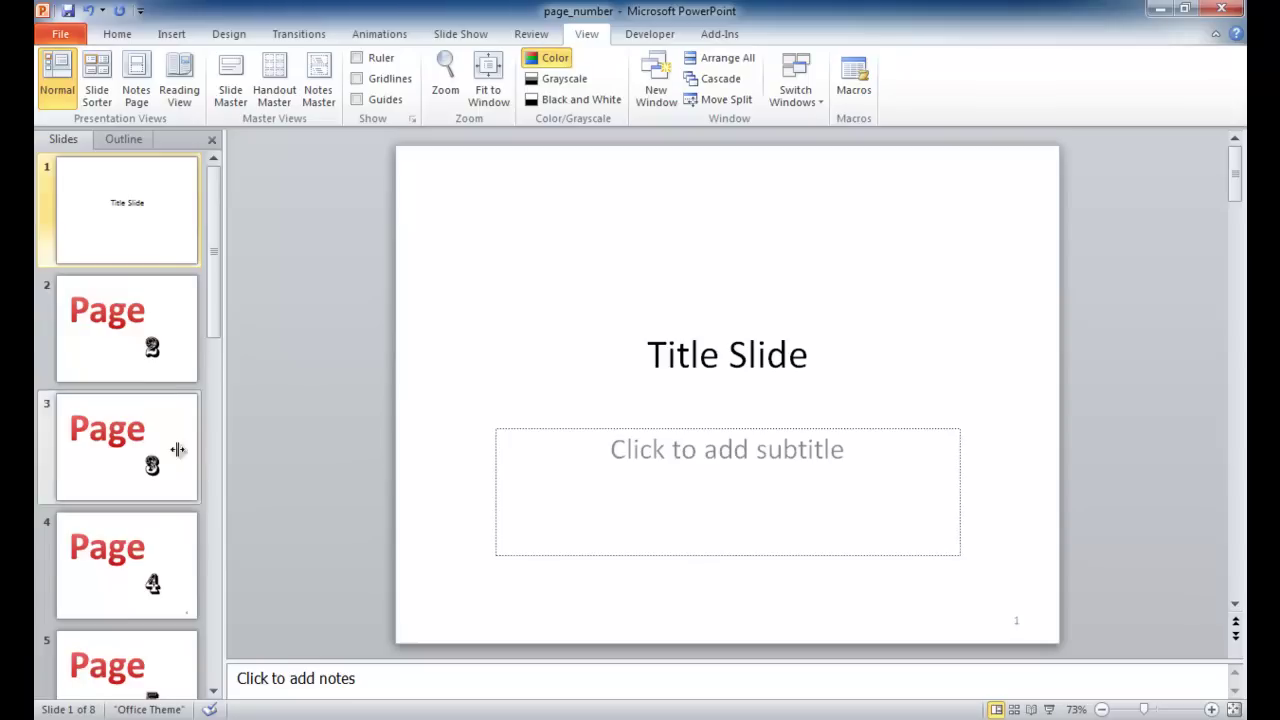
# Browse through the deck's first five slides, then return to the Title Slide.
pyautogui.click(1236, 605)
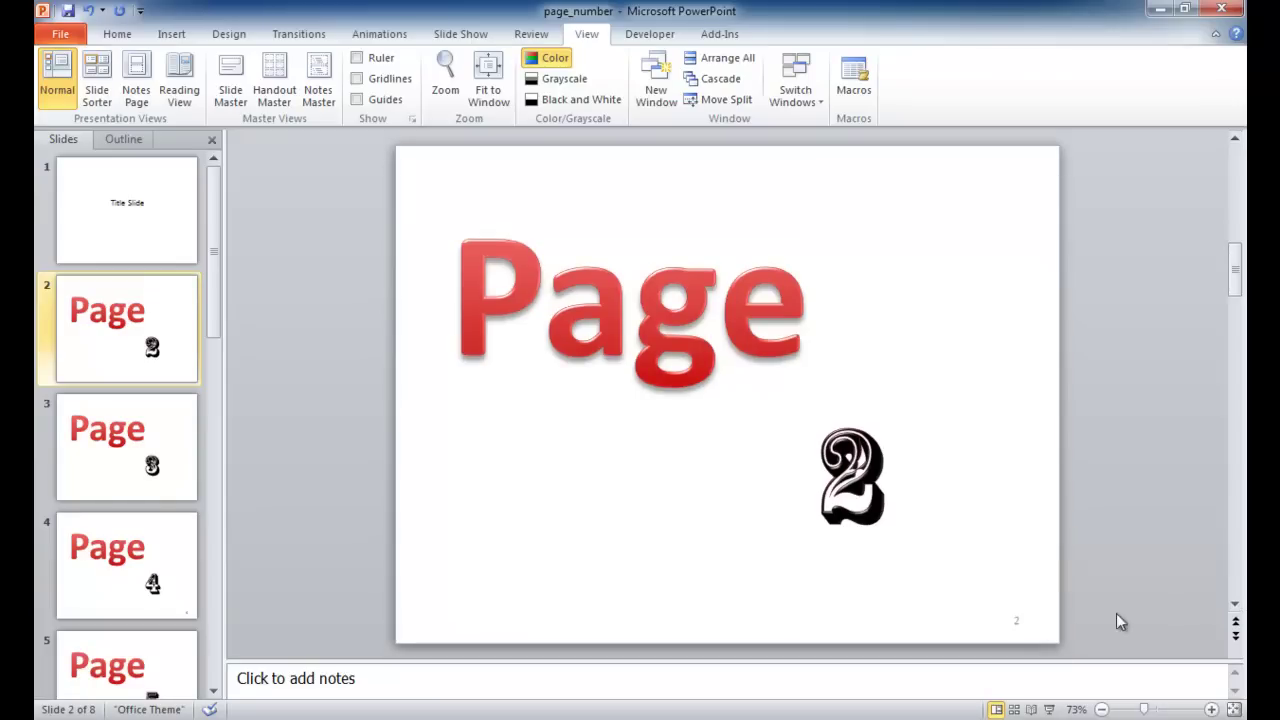
pyautogui.click(1238, 580)
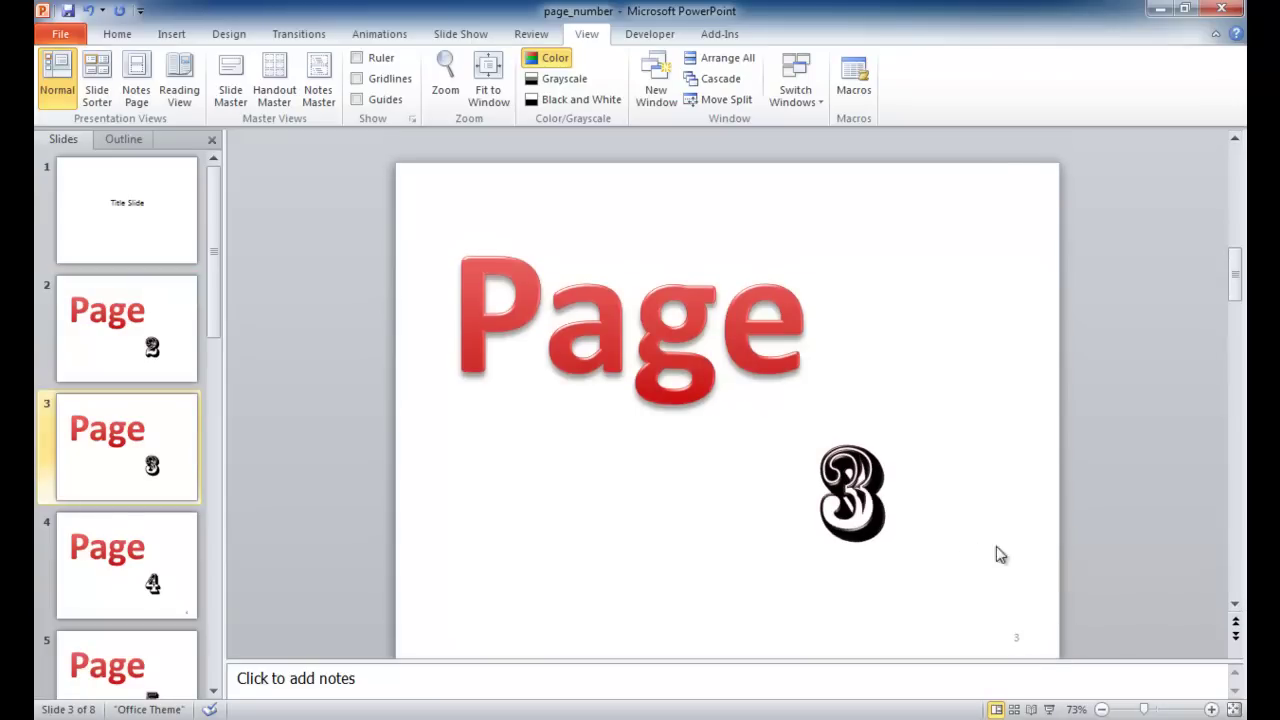
pyautogui.click(1240, 174)
pyautogui.click(1240, 174)
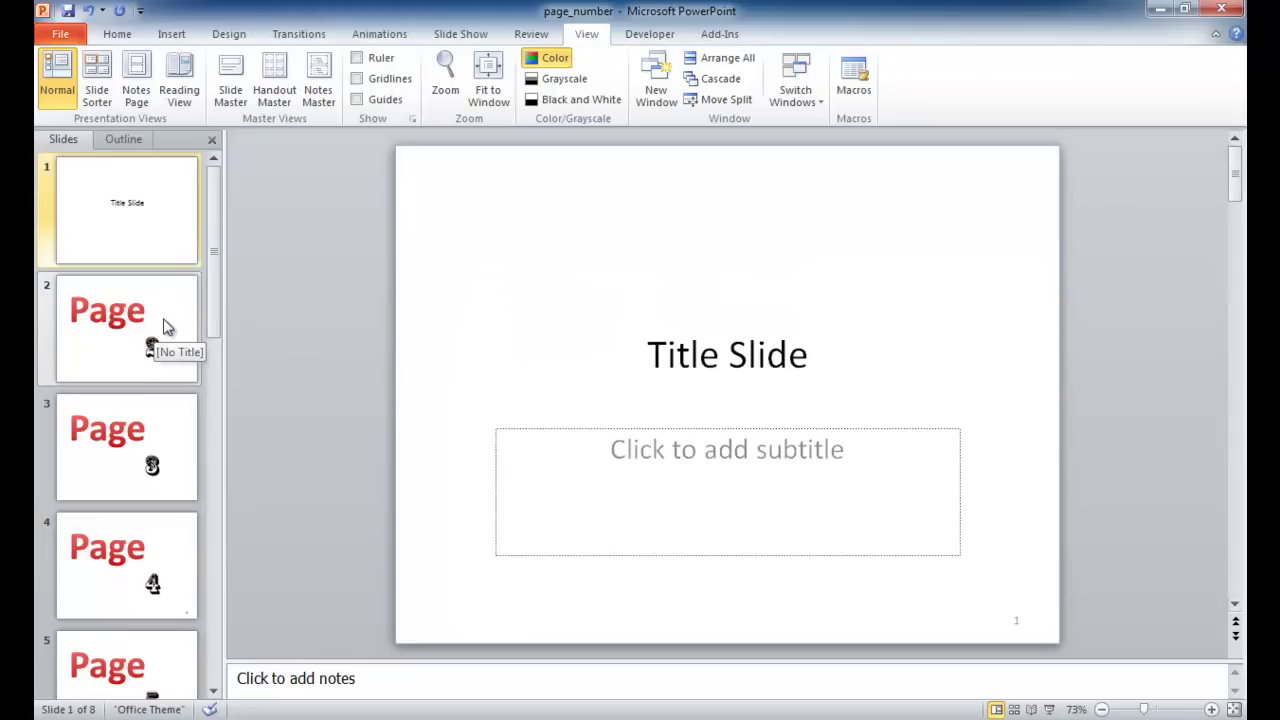
pyautogui.click(167, 326)
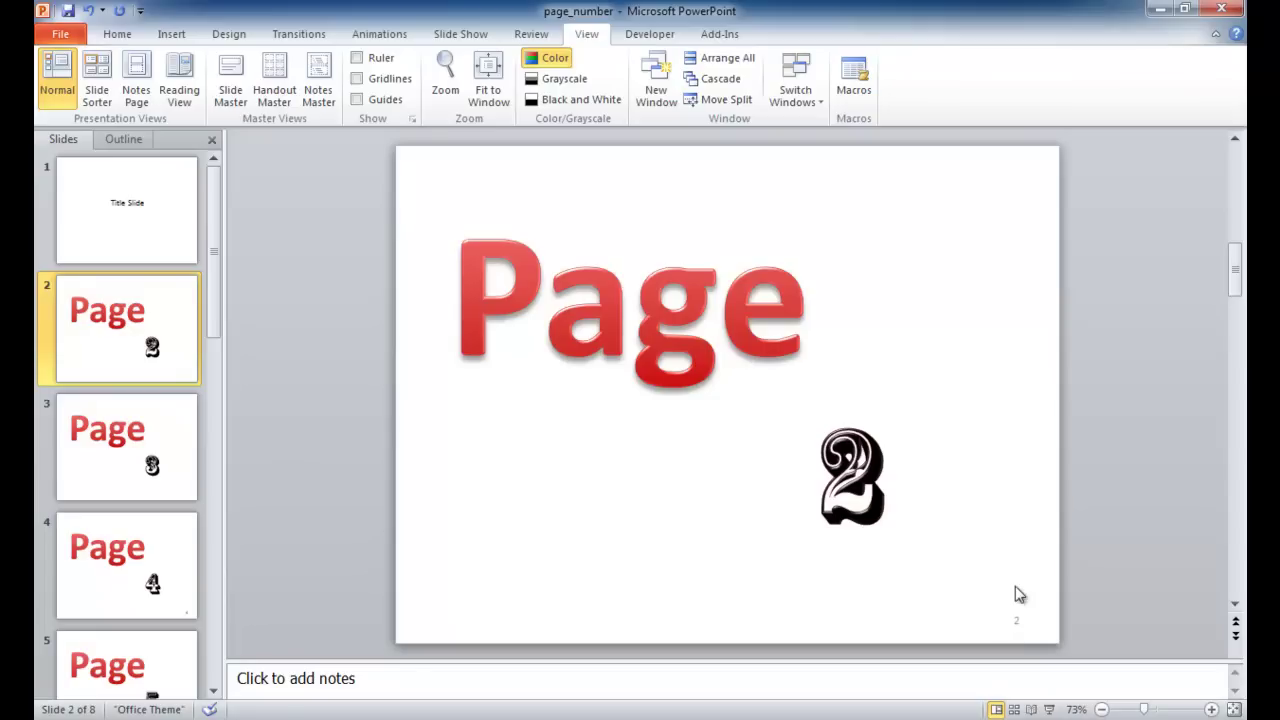
pyautogui.click(177, 429)
pyautogui.click(172, 553)
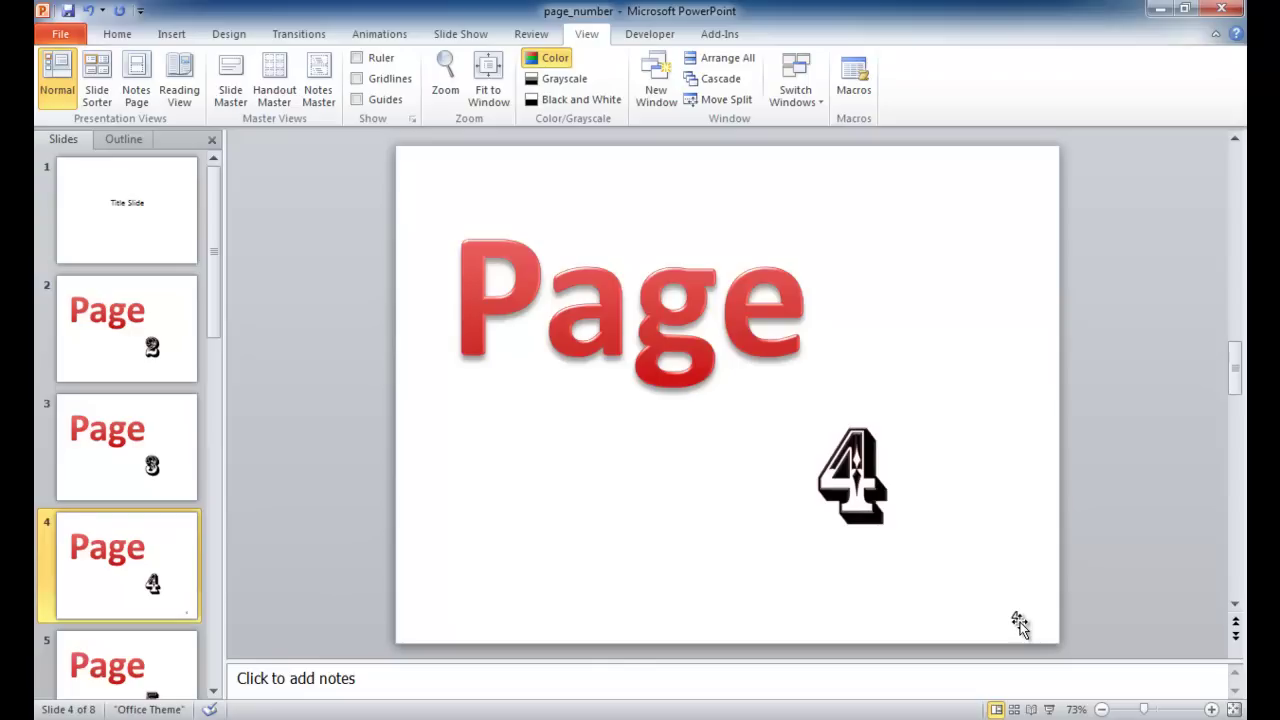
pyautogui.click(155, 662)
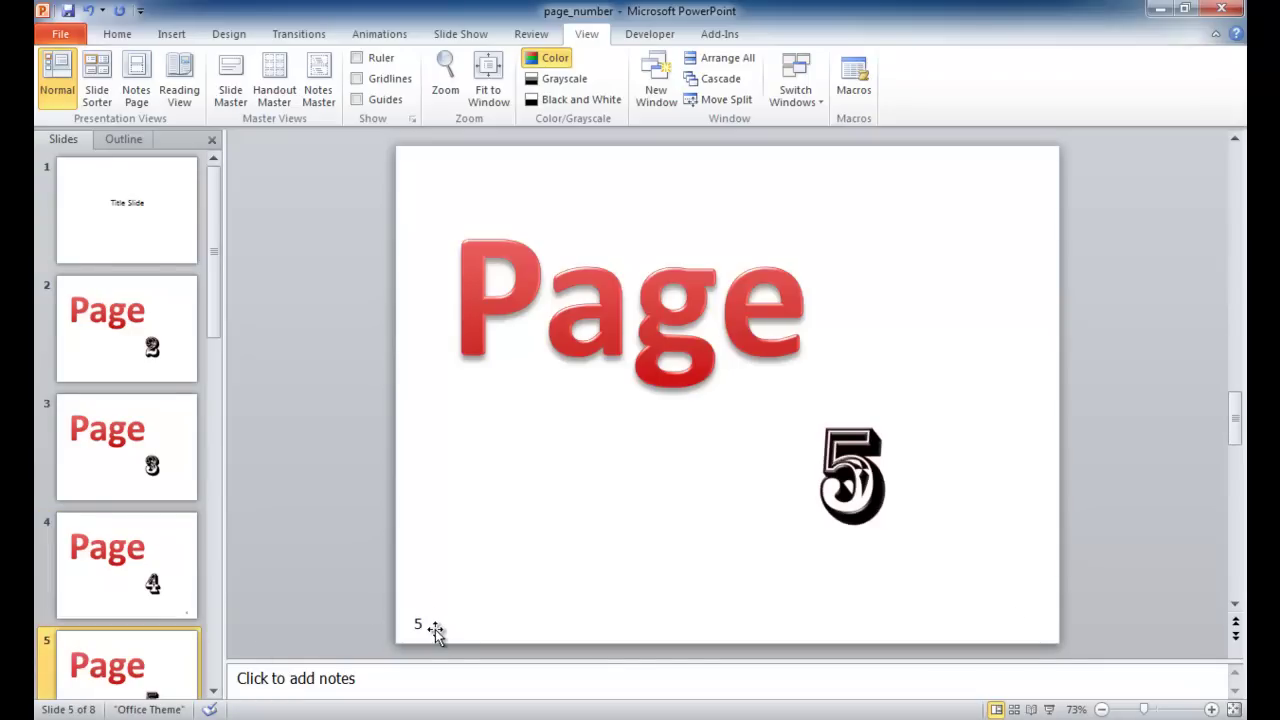
pyautogui.click(143, 240)
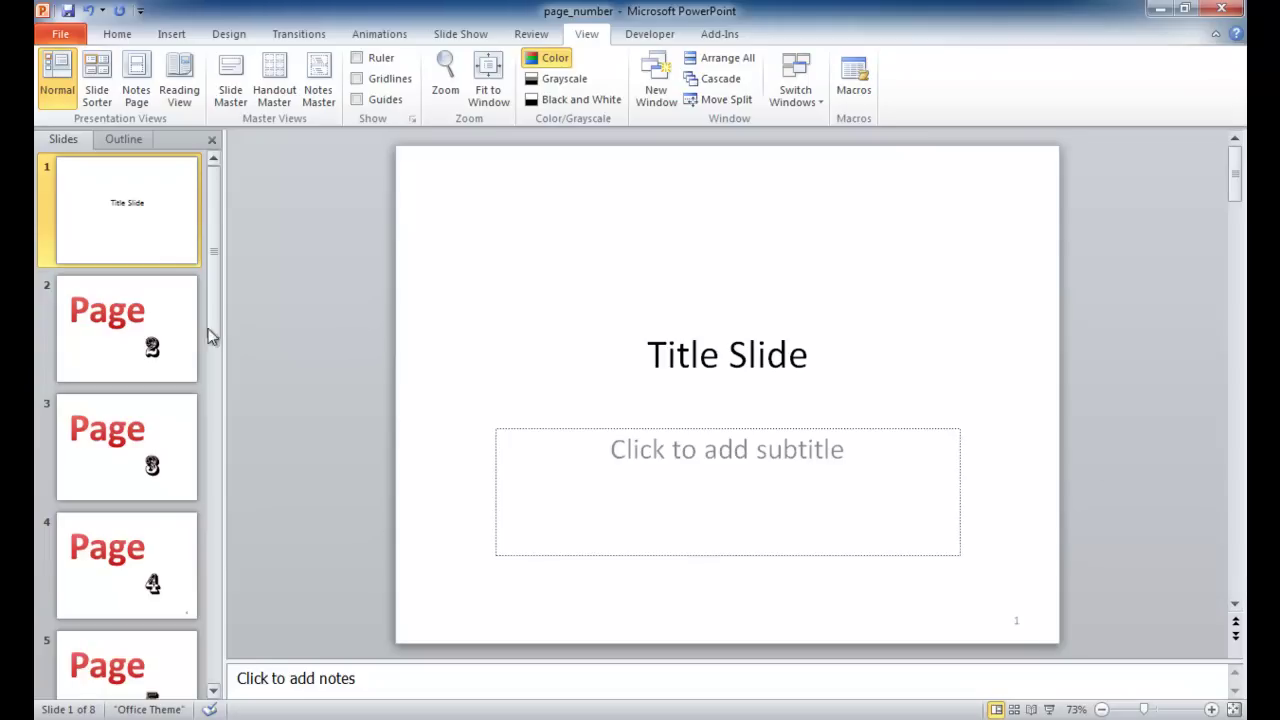
# Delete slides 3 through 8.
pyautogui.click(174, 420)
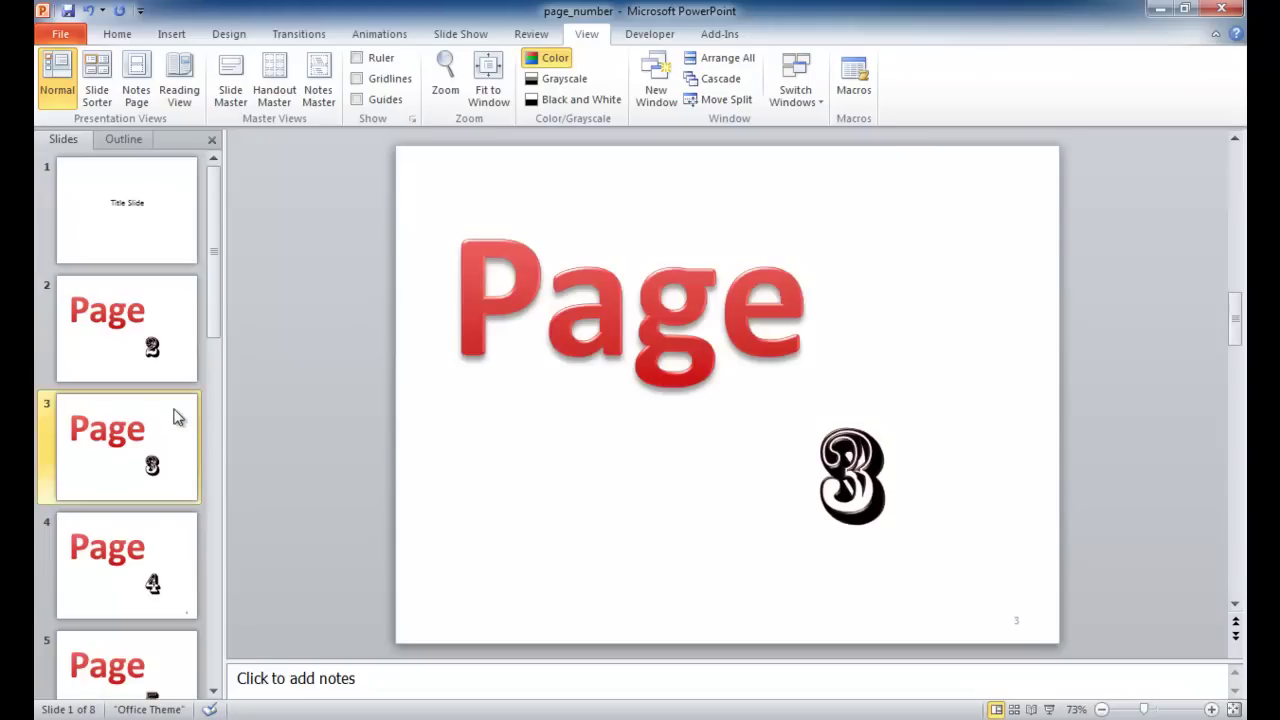
pyautogui.moveTo(220, 282); pyautogui.dragTo(196, 620)
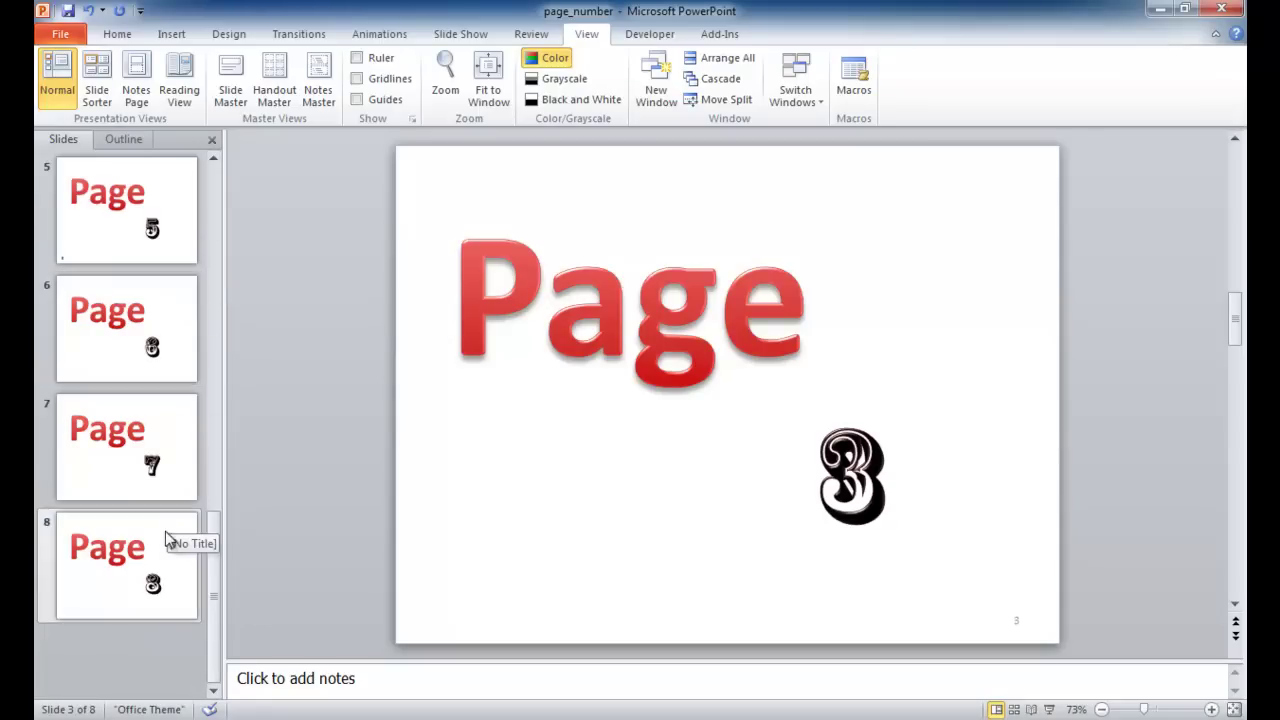
pyautogui.keyDown('shift'); pyautogui.click(166, 553); pyautogui.keyUp('shift')
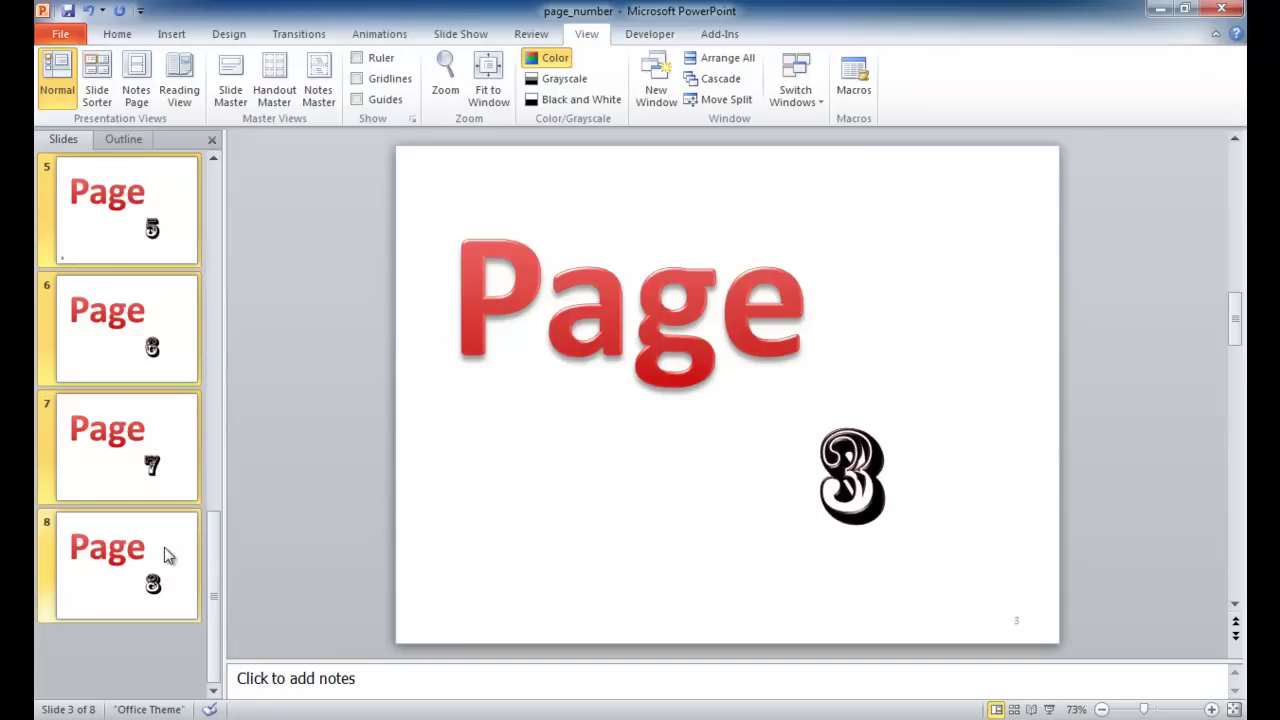
pyautogui.press('Delete')
# Remove the decorative numeral 2 from slide 2, then delete slide 2.
pyautogui.click(167, 240)
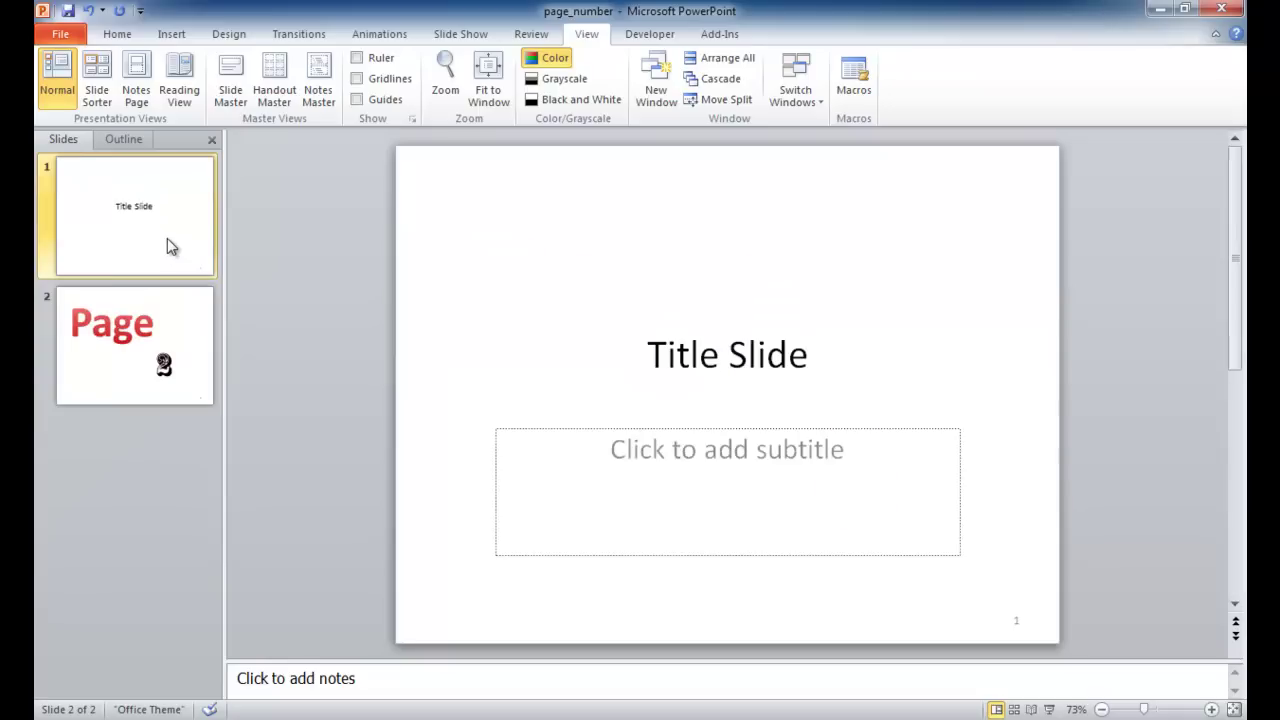
pyautogui.click(174, 330)
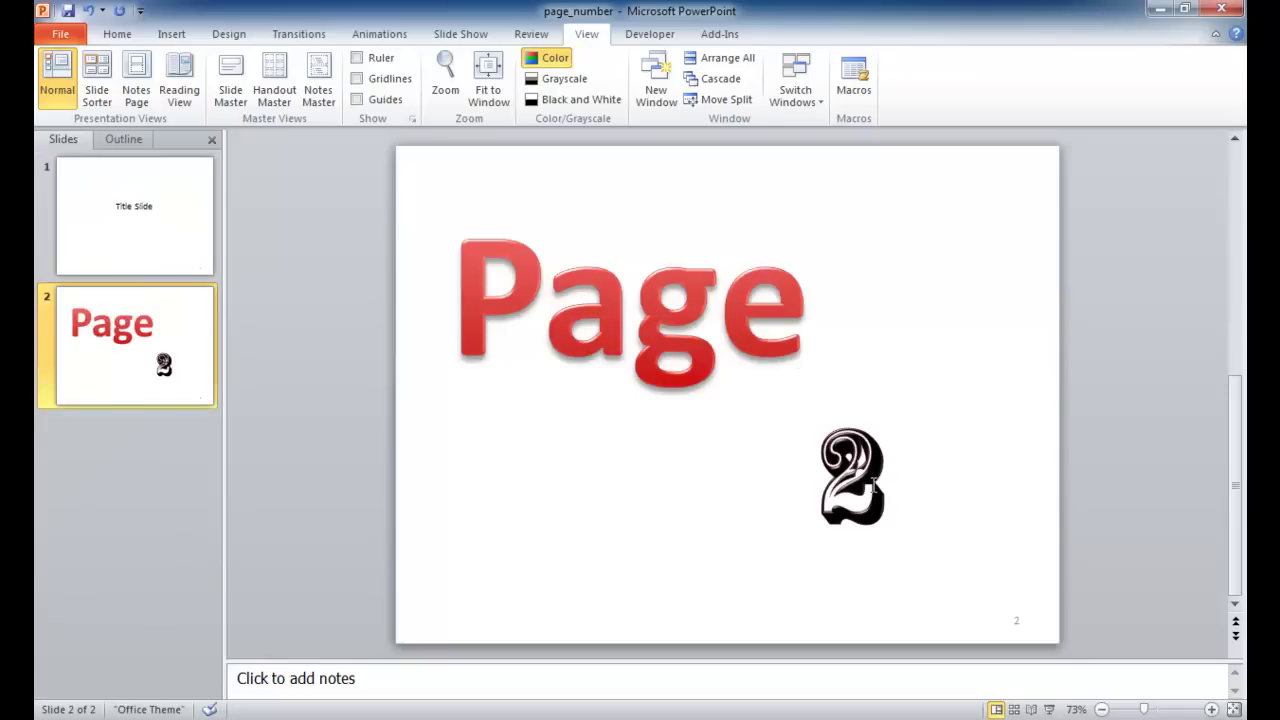
pyautogui.click(868, 482)
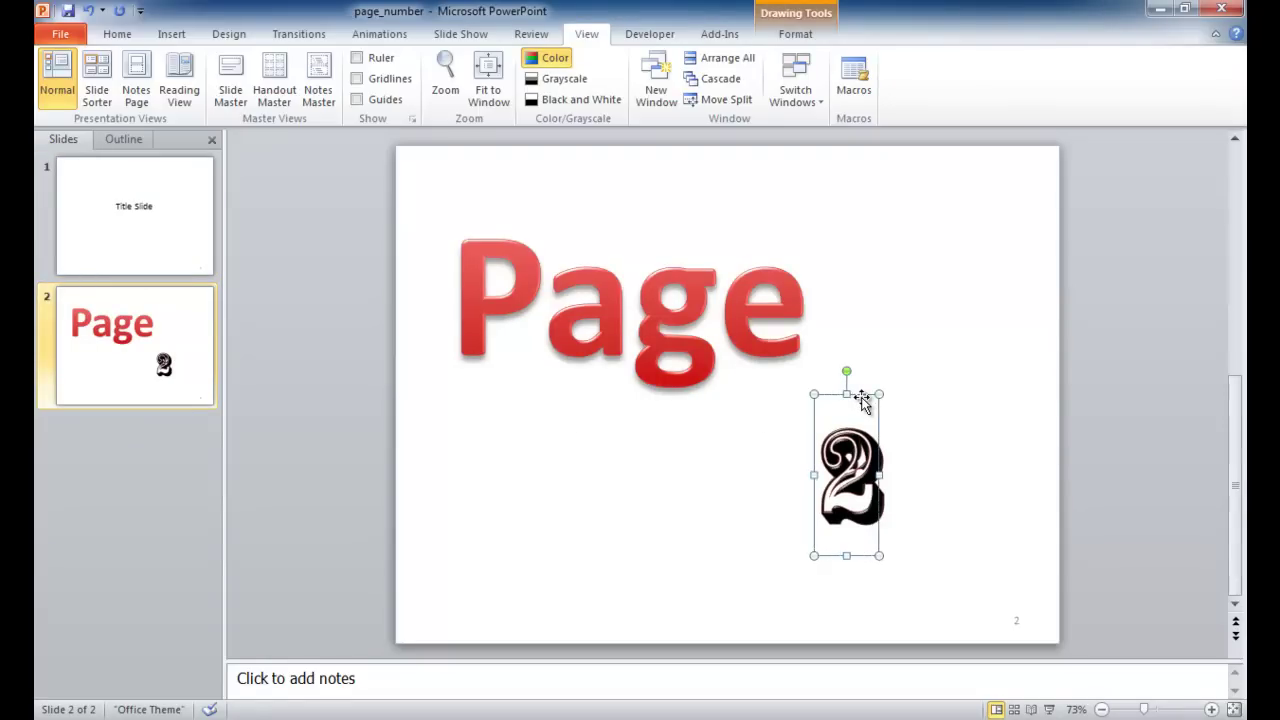
pyautogui.press('Delete')
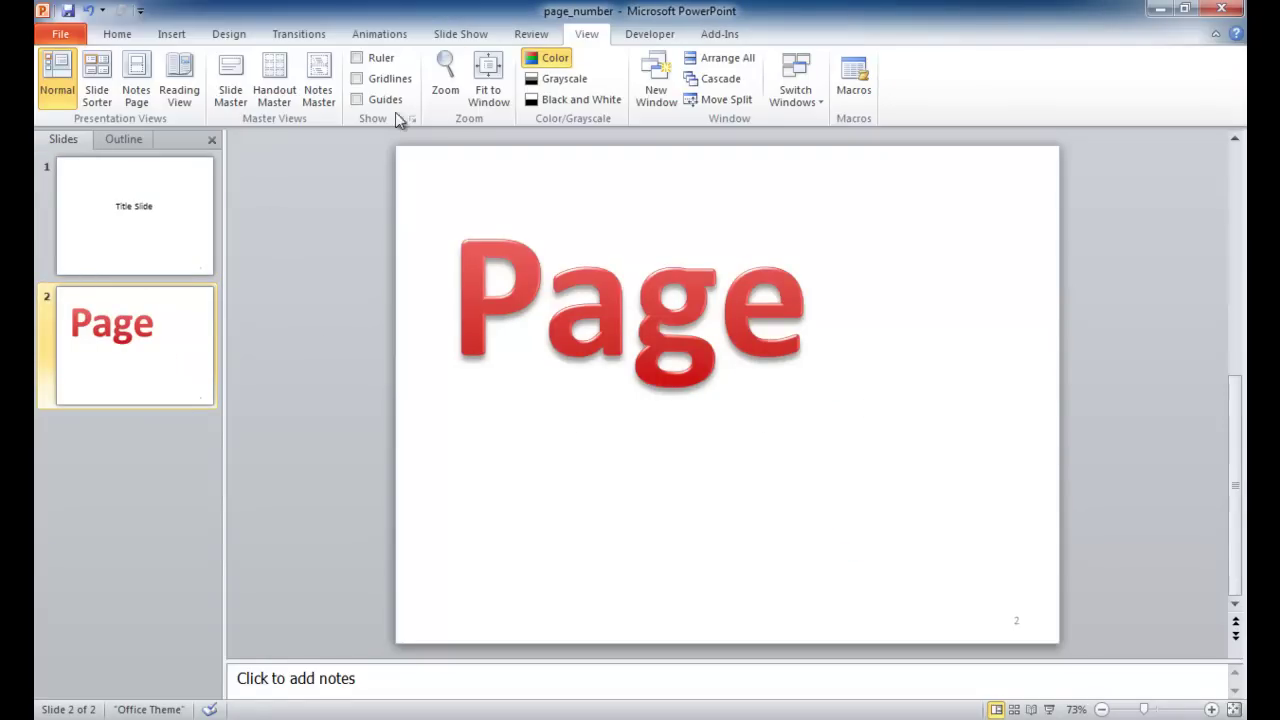
pyautogui.click(180, 318)
pyautogui.press('Delete')
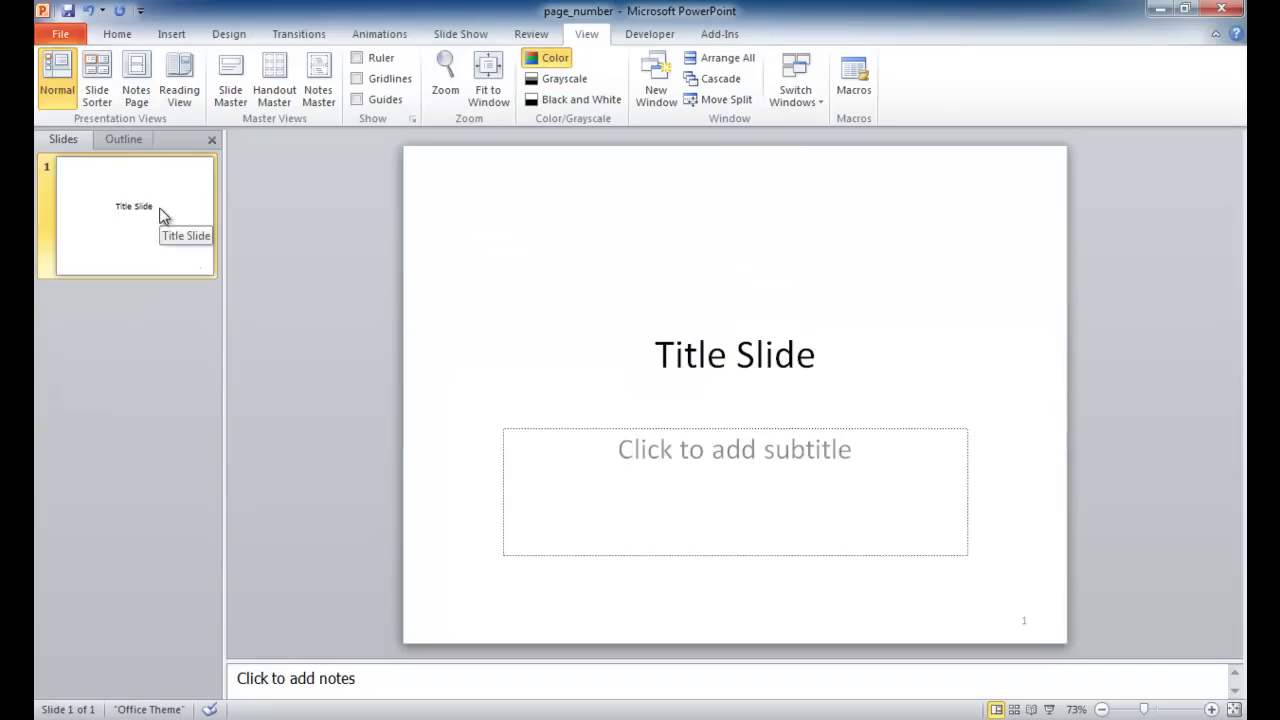
# Add Blank-layout slides after the Title Slide with New Slide and Ctrl+M, bringing the deck to five slides.
pyautogui.click(166, 308)
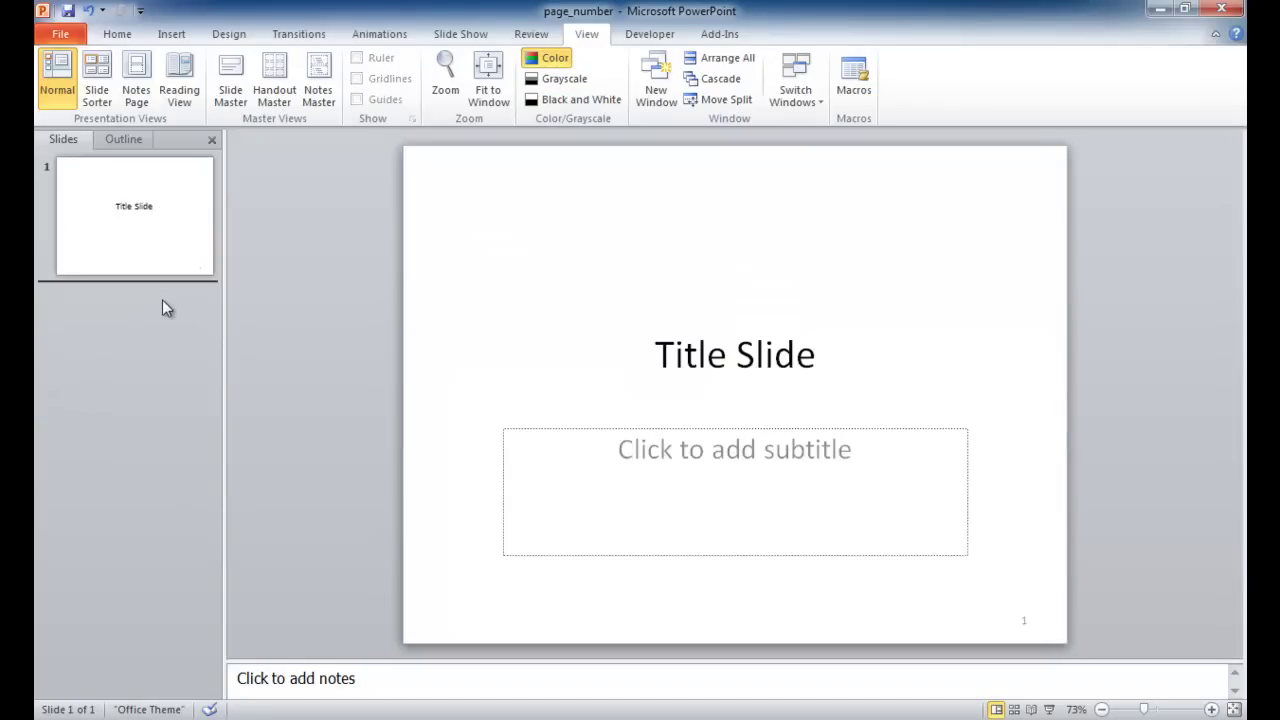
pyautogui.click(177, 37)
pyautogui.click(116, 37)
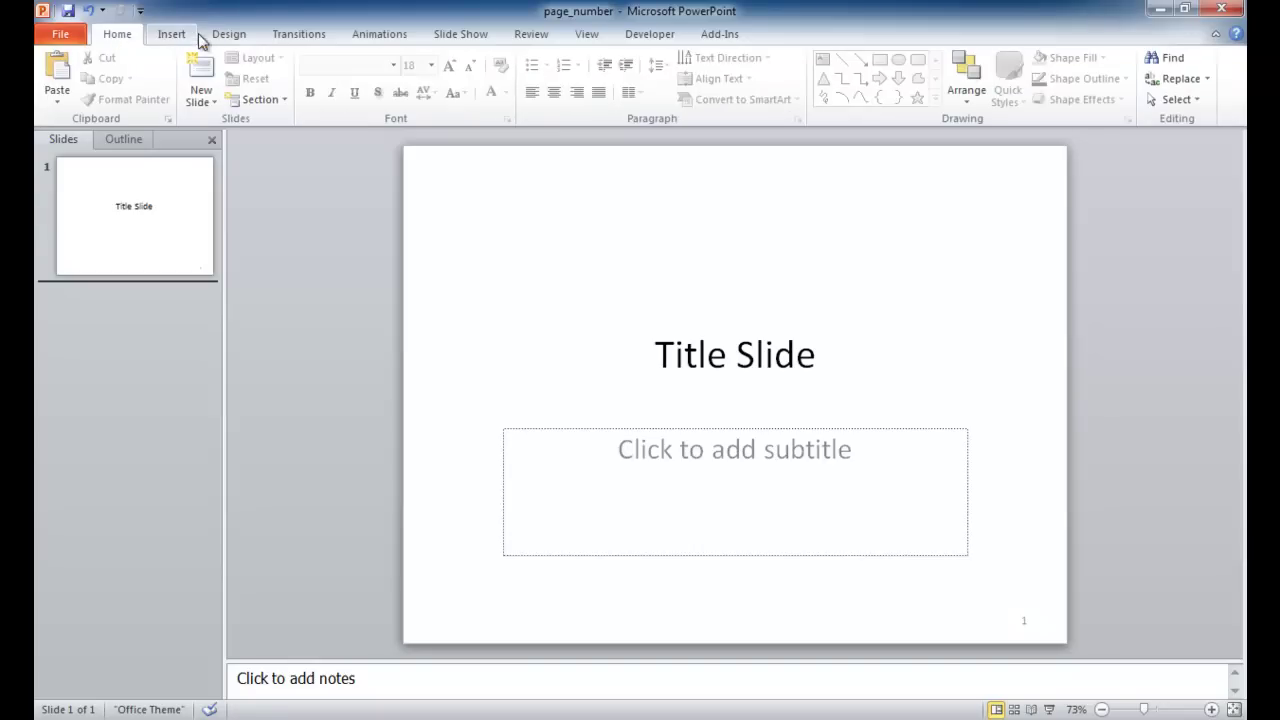
pyautogui.click(205, 100)
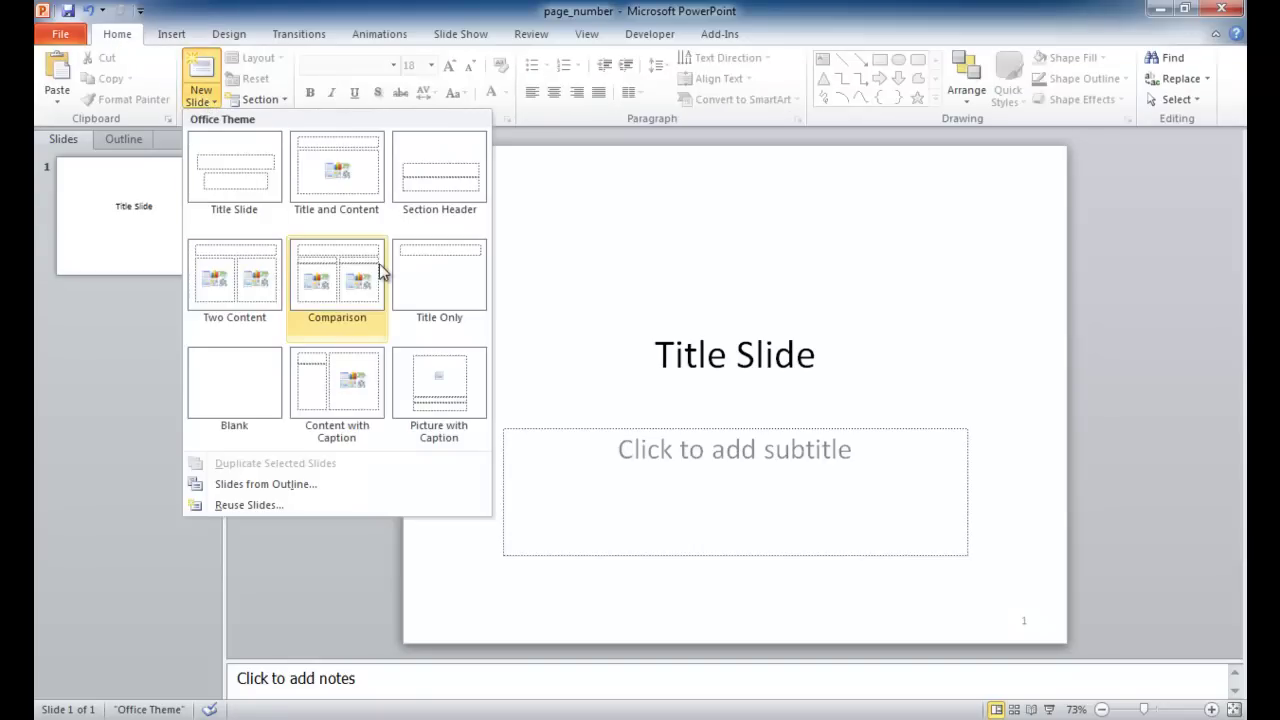
pyautogui.click(252, 378)
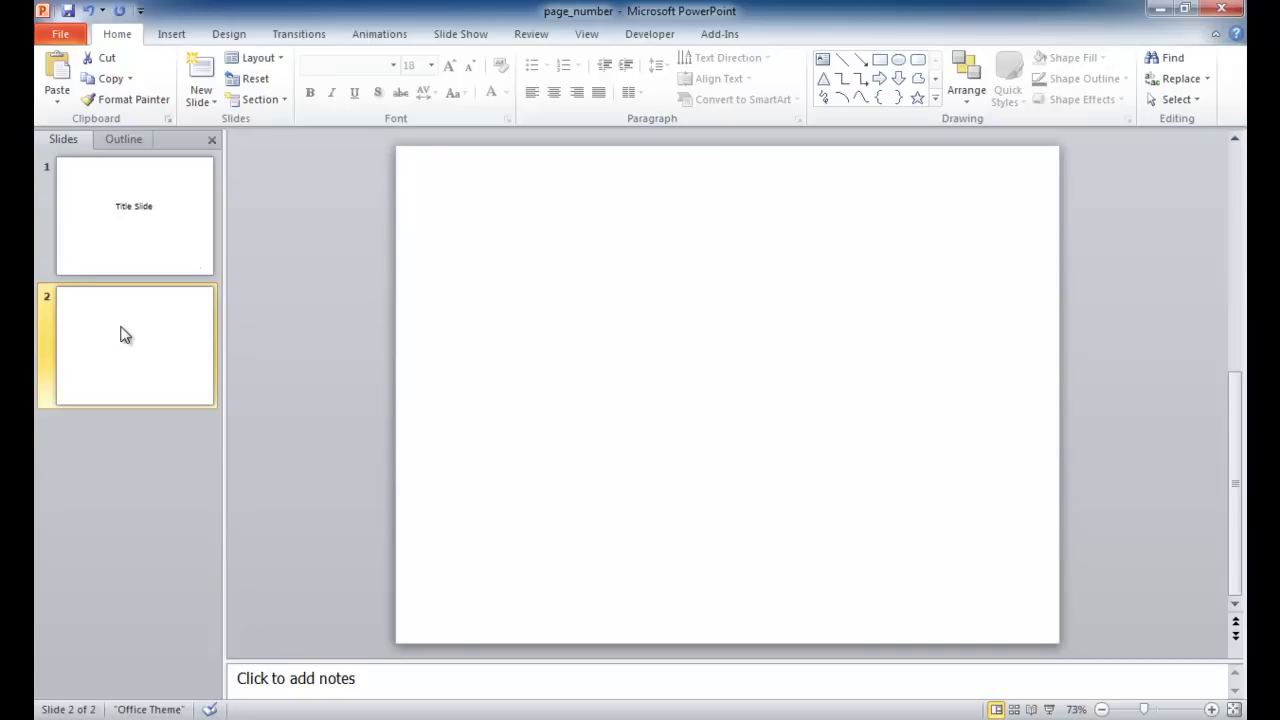
pyautogui.hotkey('ctrl', 'm')
pyautogui.hotkey('ctrl', 'm')
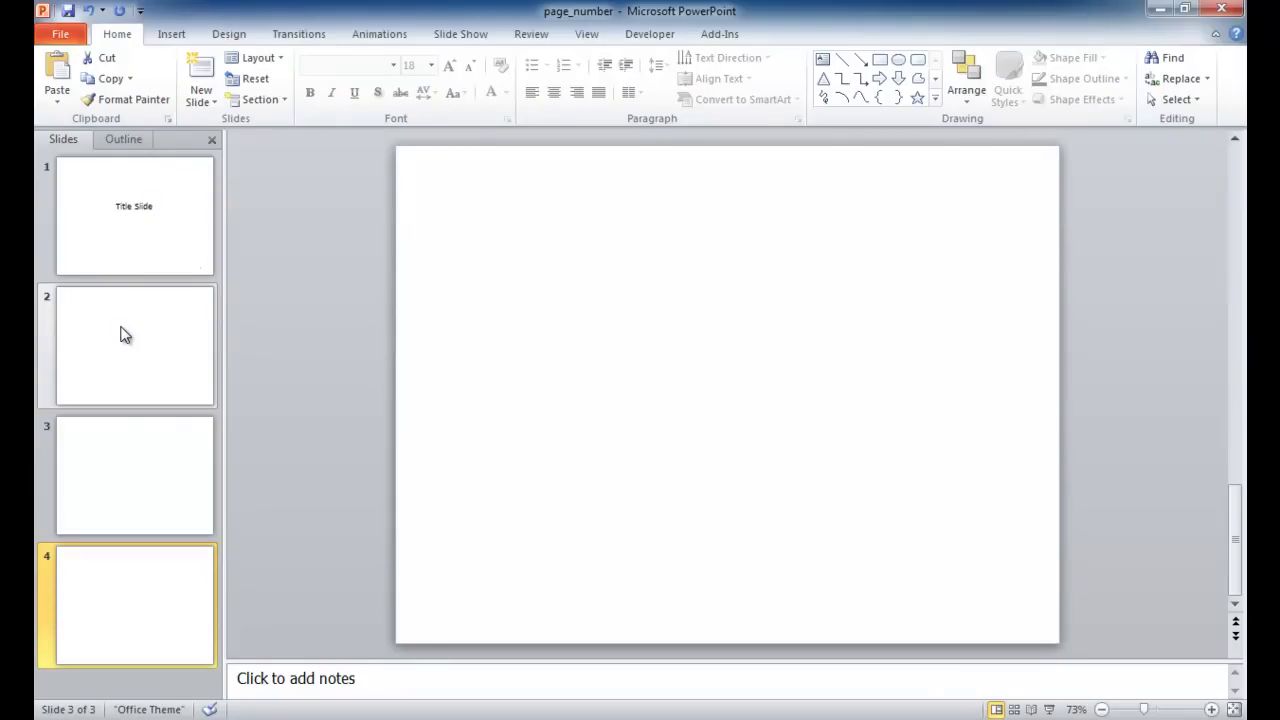
pyautogui.hotkey('ctrl', 'm')
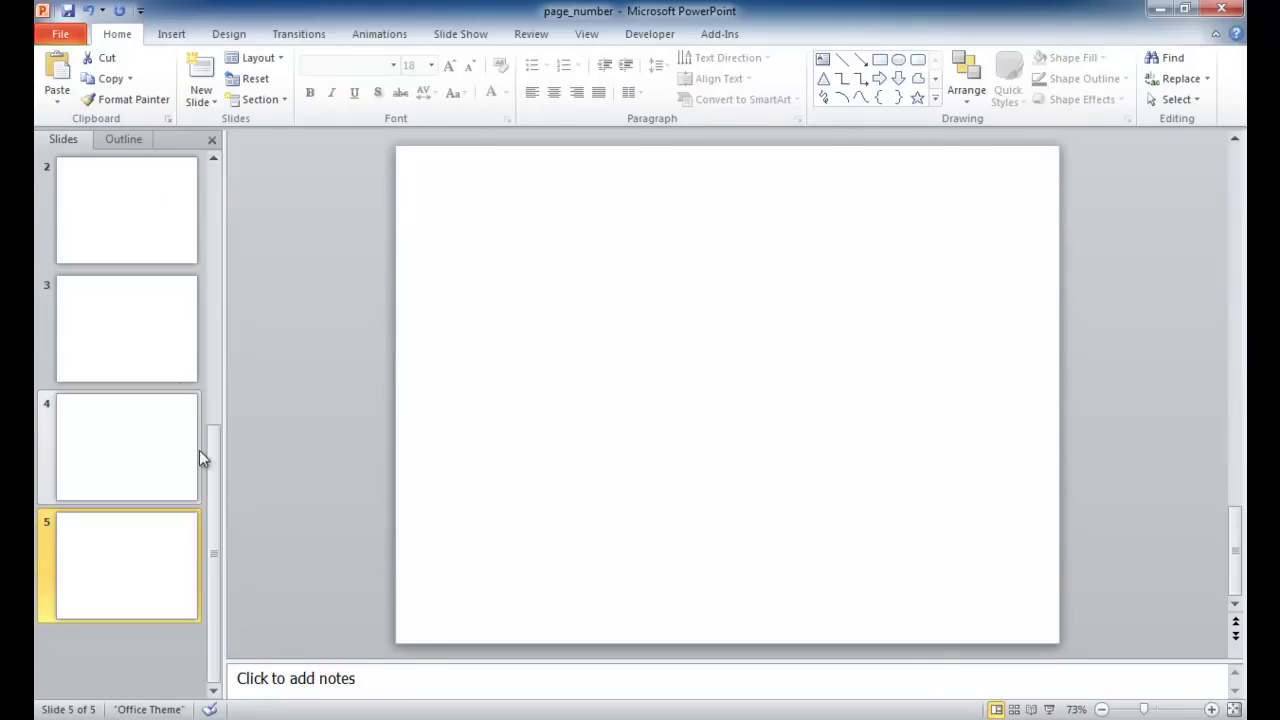
pyautogui.moveTo(213, 470); pyautogui.dragTo(229, 177)
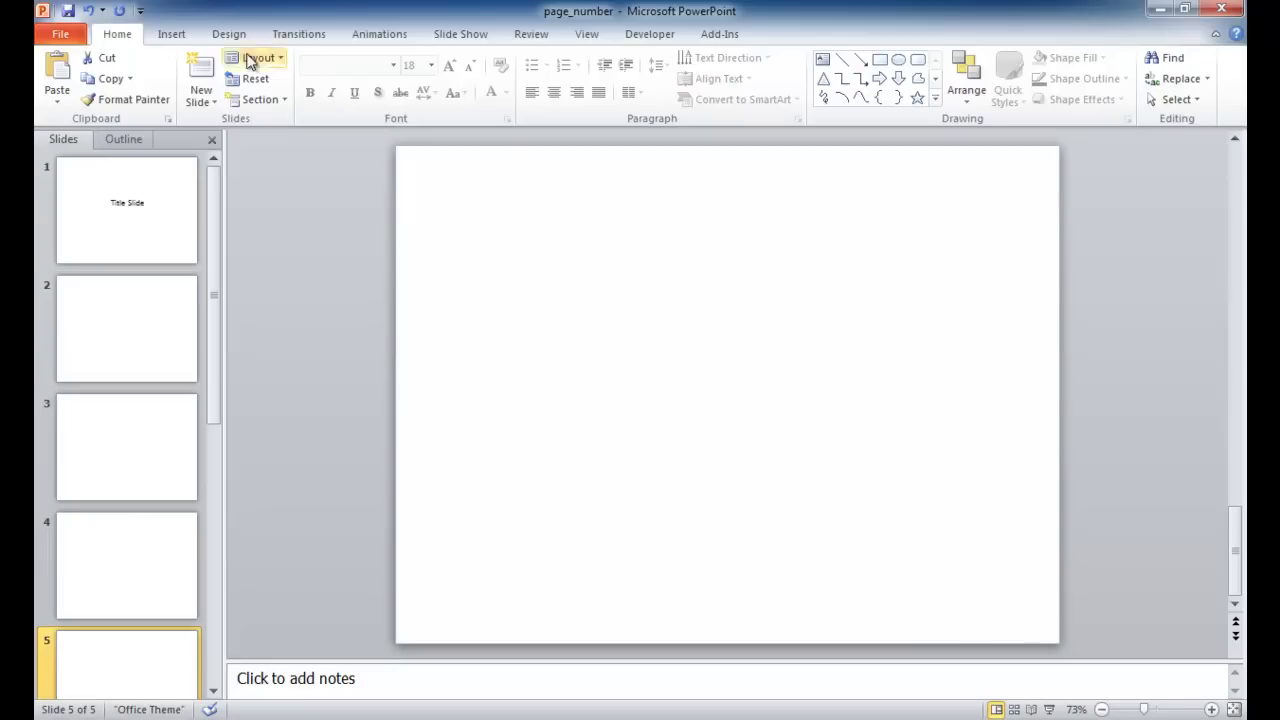
# Tick Slide number in Header and Footer, apply it to all slides, and check slides 2–4.
pyautogui.click(172, 36)
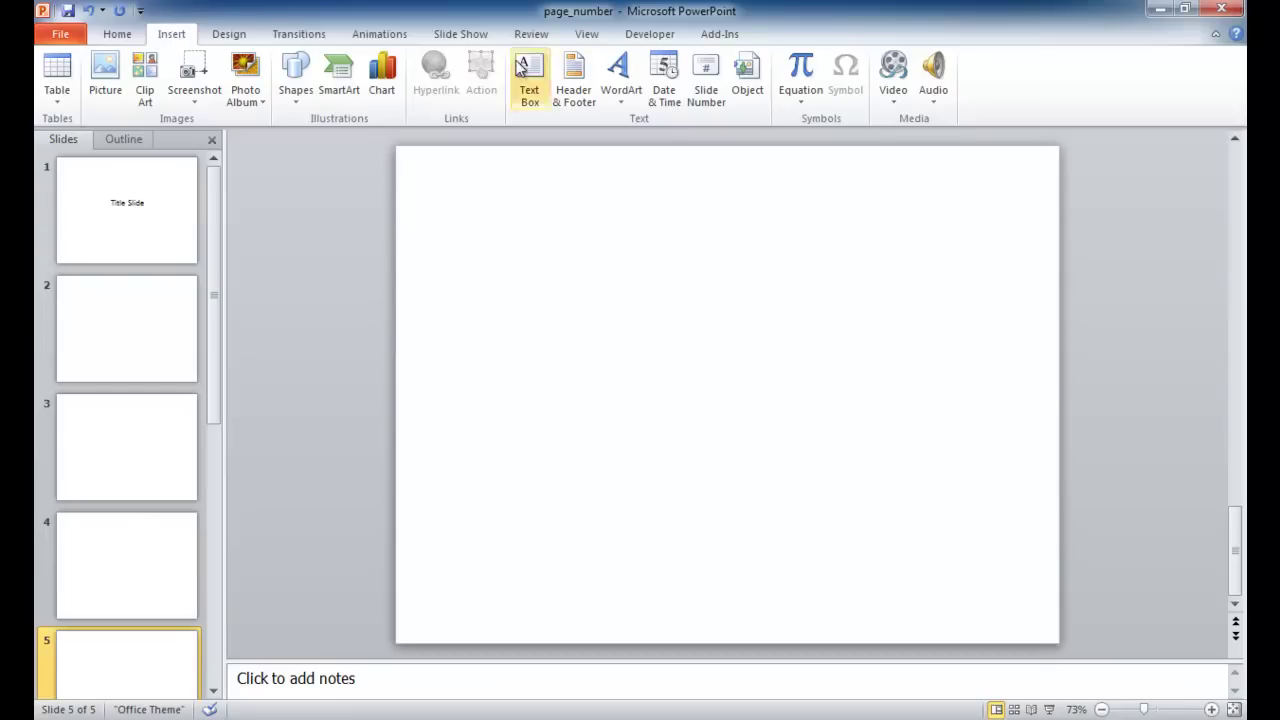
pyautogui.click(712, 90)
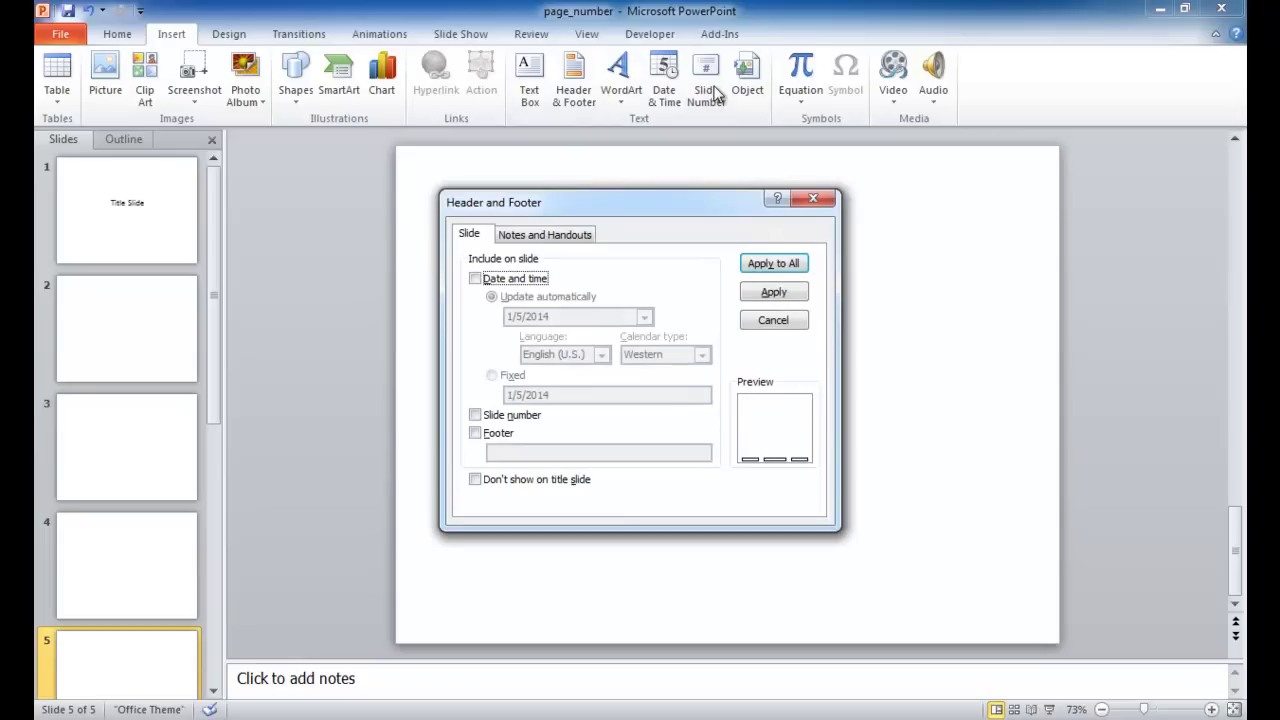
pyautogui.moveTo(647, 219); pyautogui.dragTo(900, 191)
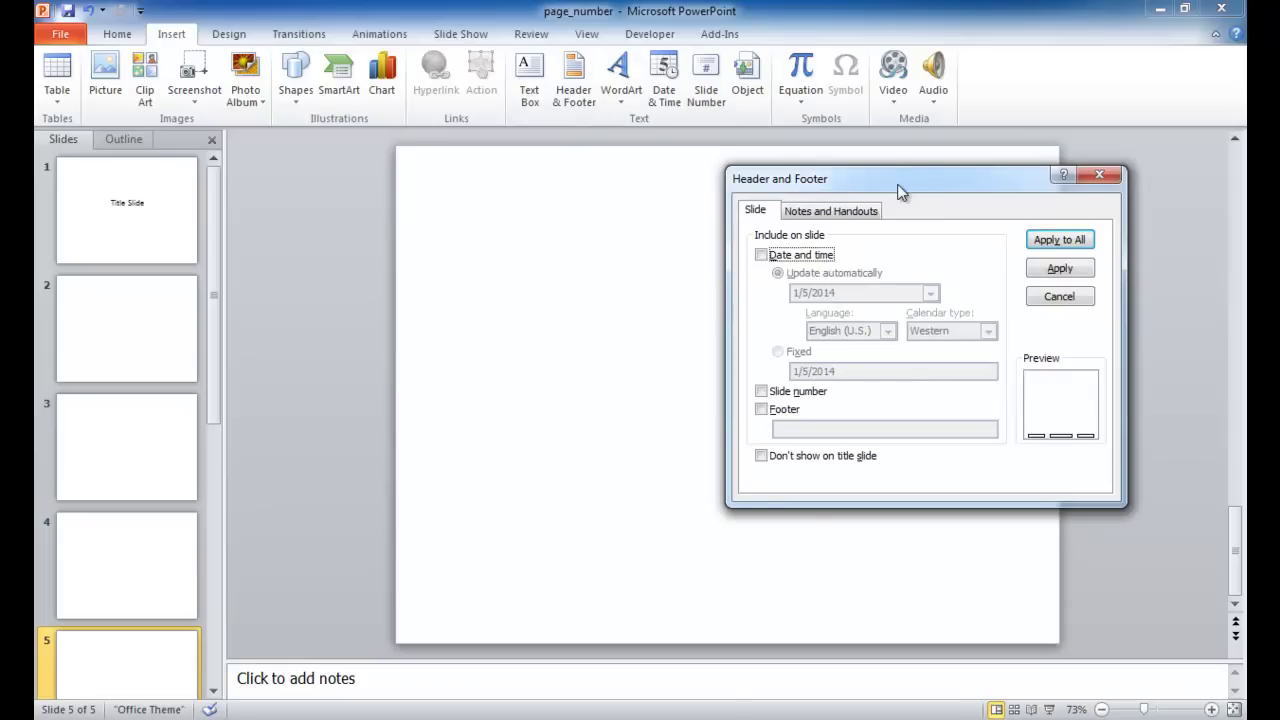
pyautogui.click(762, 392)
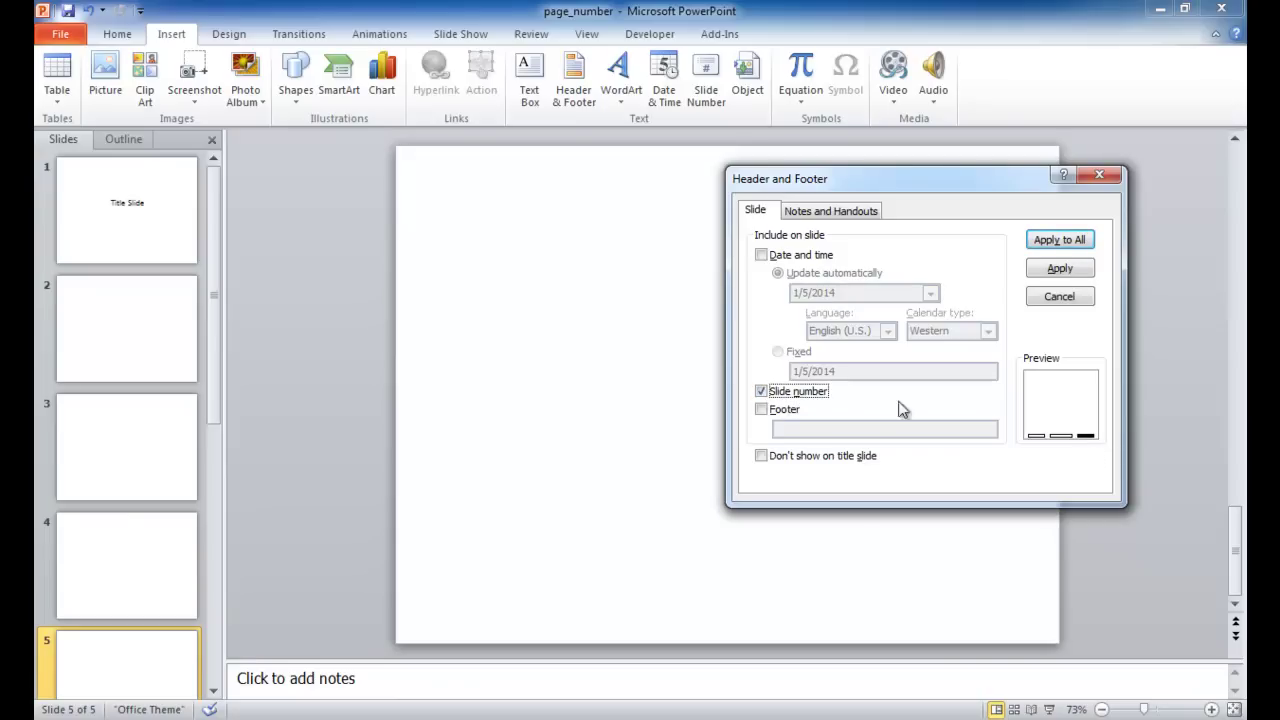
pyautogui.click(1062, 240)
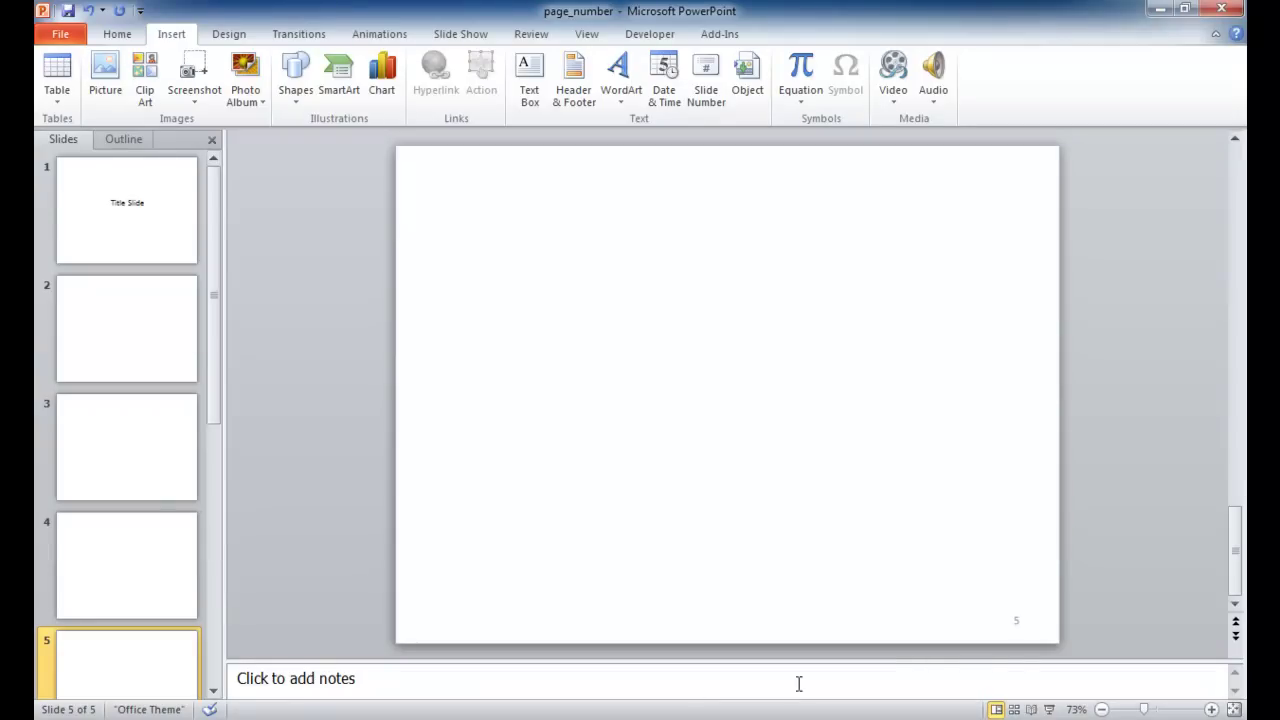
pyautogui.click(137, 557)
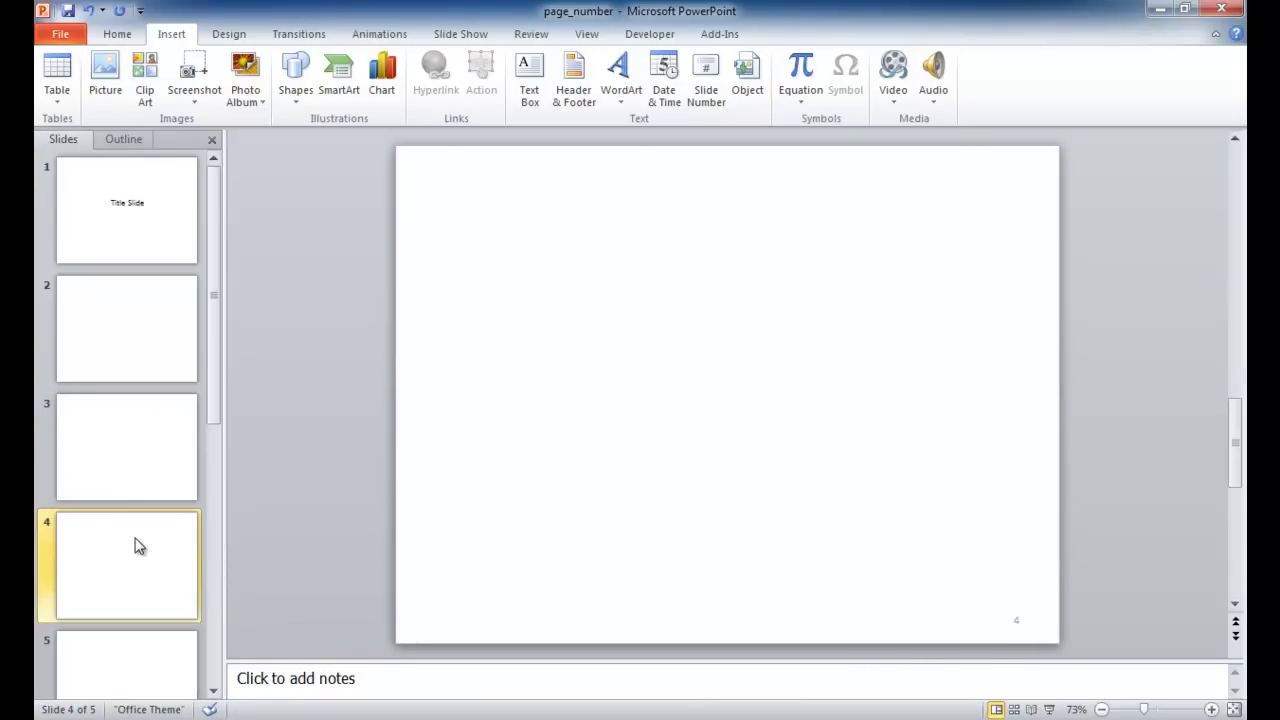
pyautogui.click(120, 480)
pyautogui.click(114, 360)
pyautogui.click(115, 248)
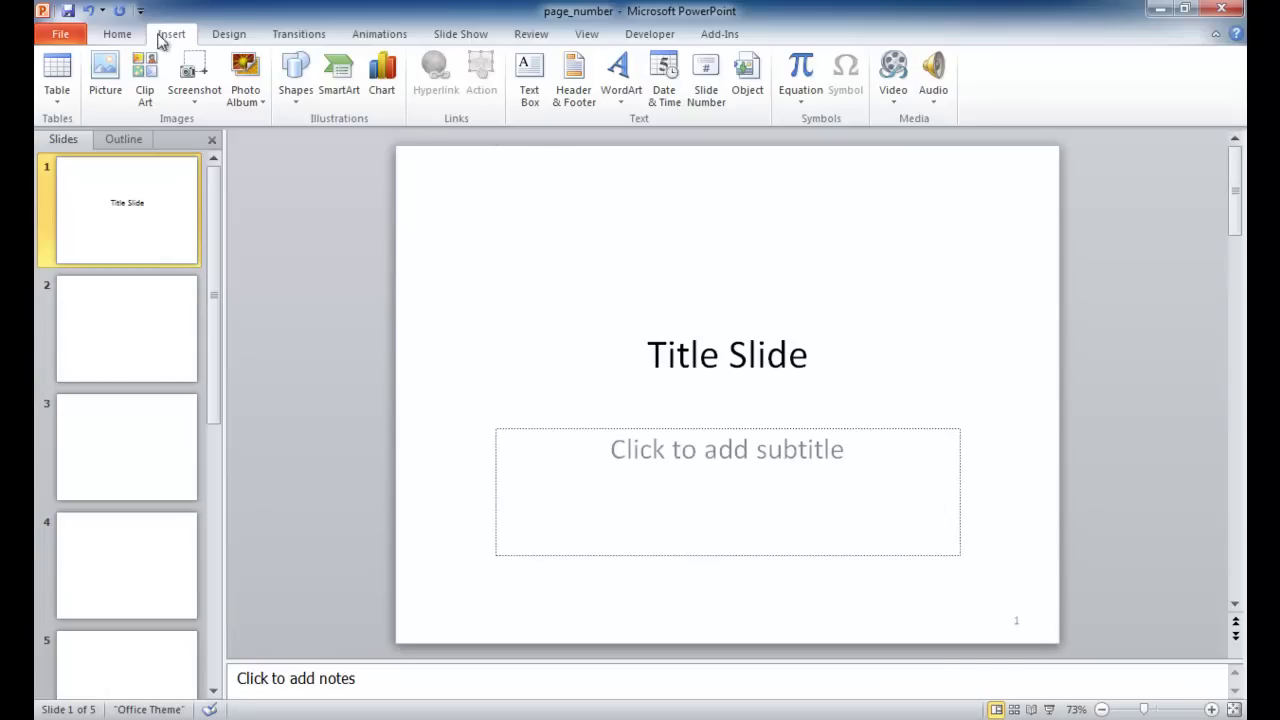
# Set Page Setup's 'Number slides from' to 0, then check the title slide reads 0 and the next reads 1.
pyautogui.click(233, 36)
pyautogui.click(57, 95)
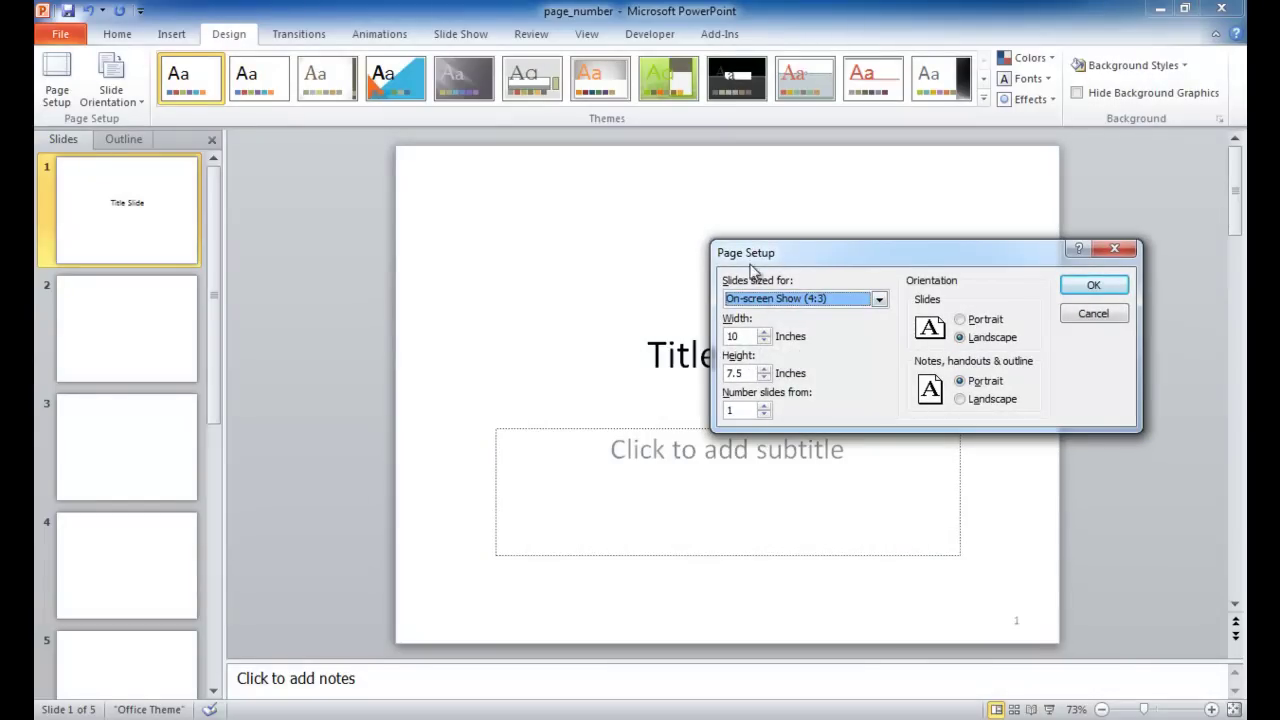
pyautogui.moveTo(760, 253); pyautogui.dragTo(708, 167)
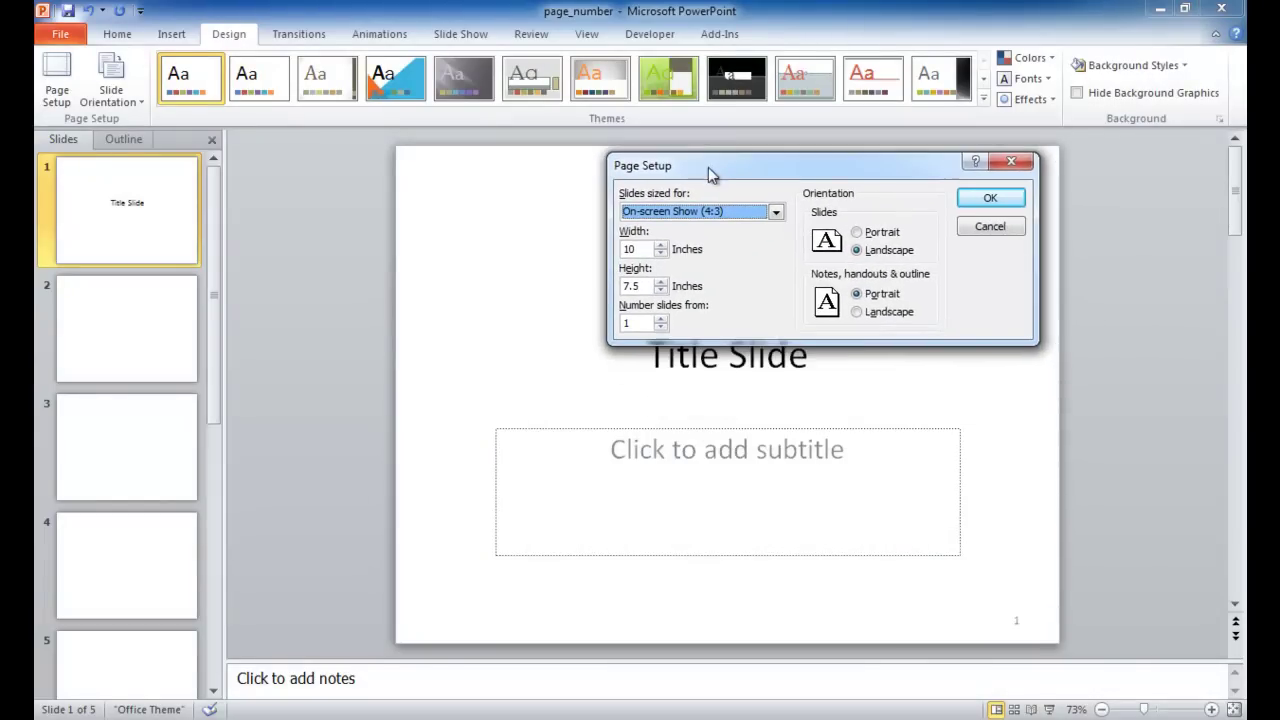
pyautogui.click(660, 320)
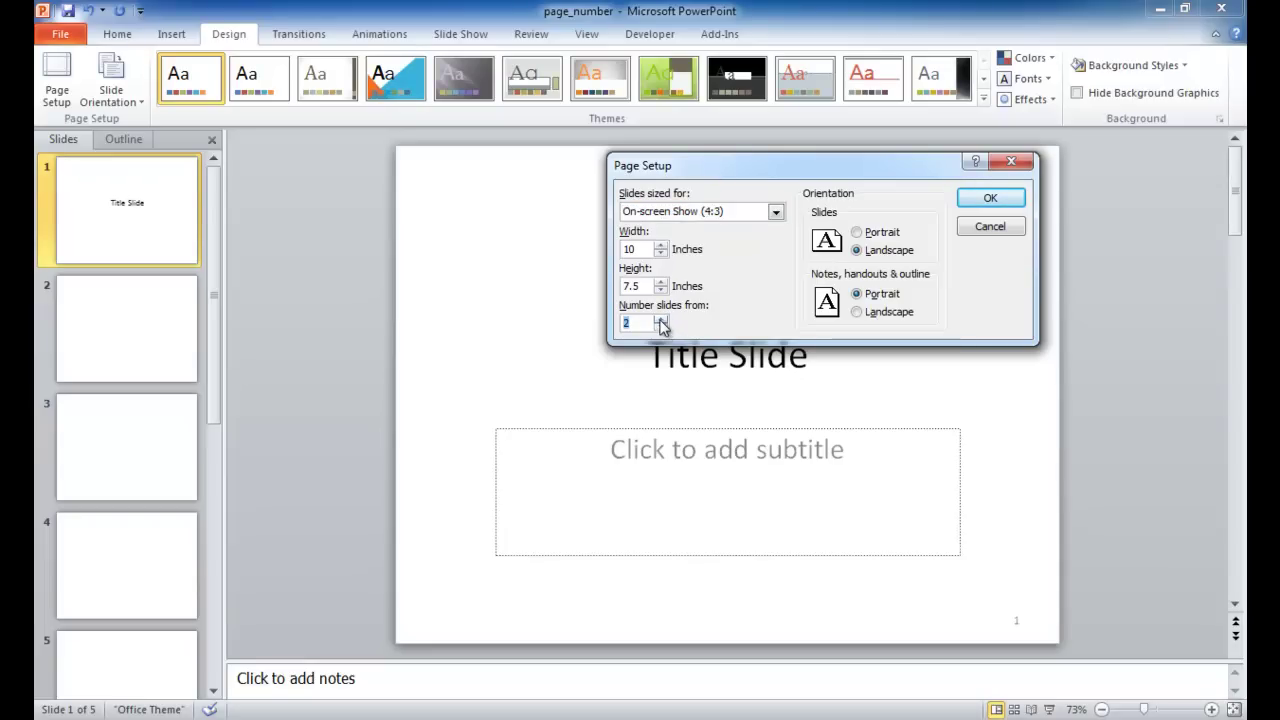
pyautogui.click(661, 328)
pyautogui.click(988, 201)
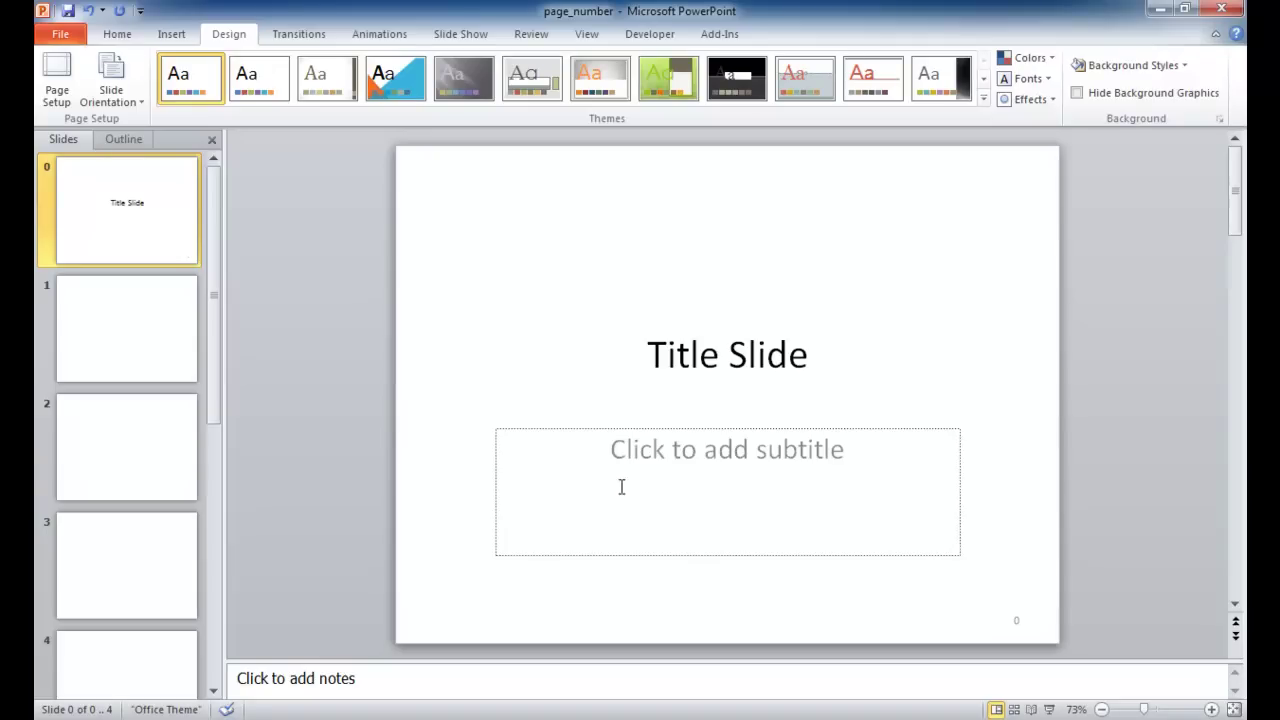
pyautogui.click(155, 333)
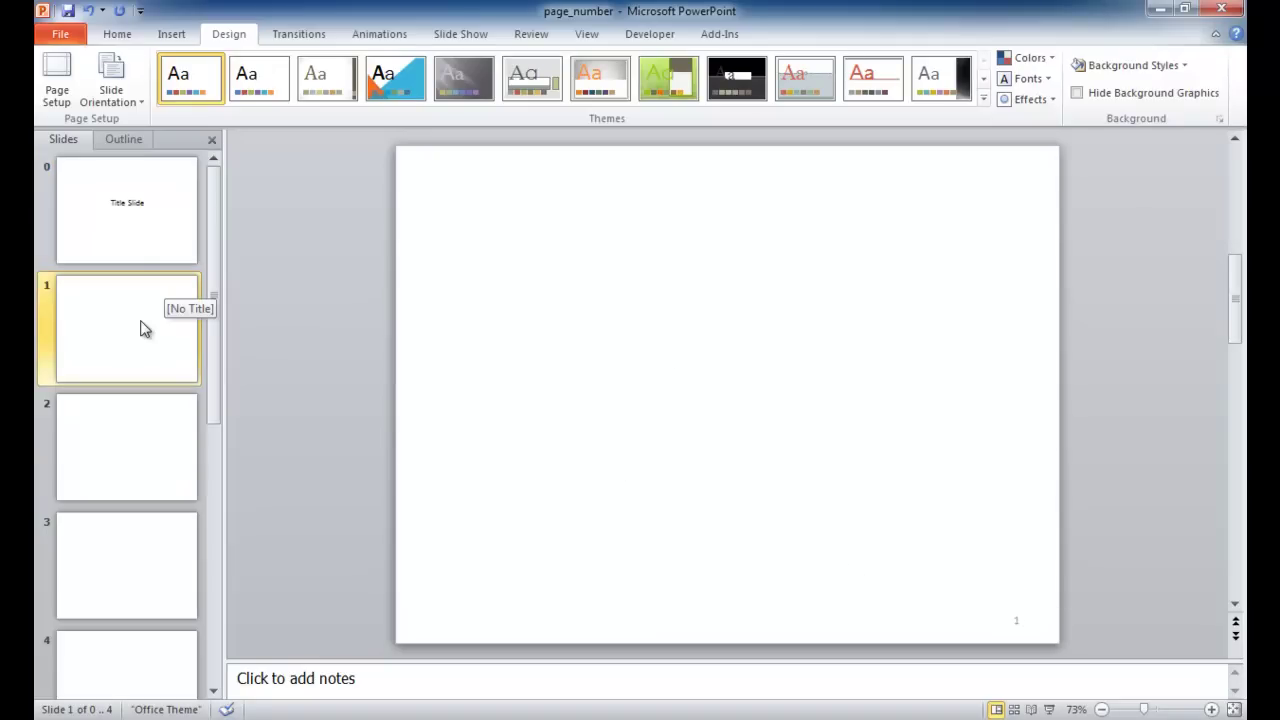
pyautogui.click(137, 234)
pyautogui.click(139, 334)
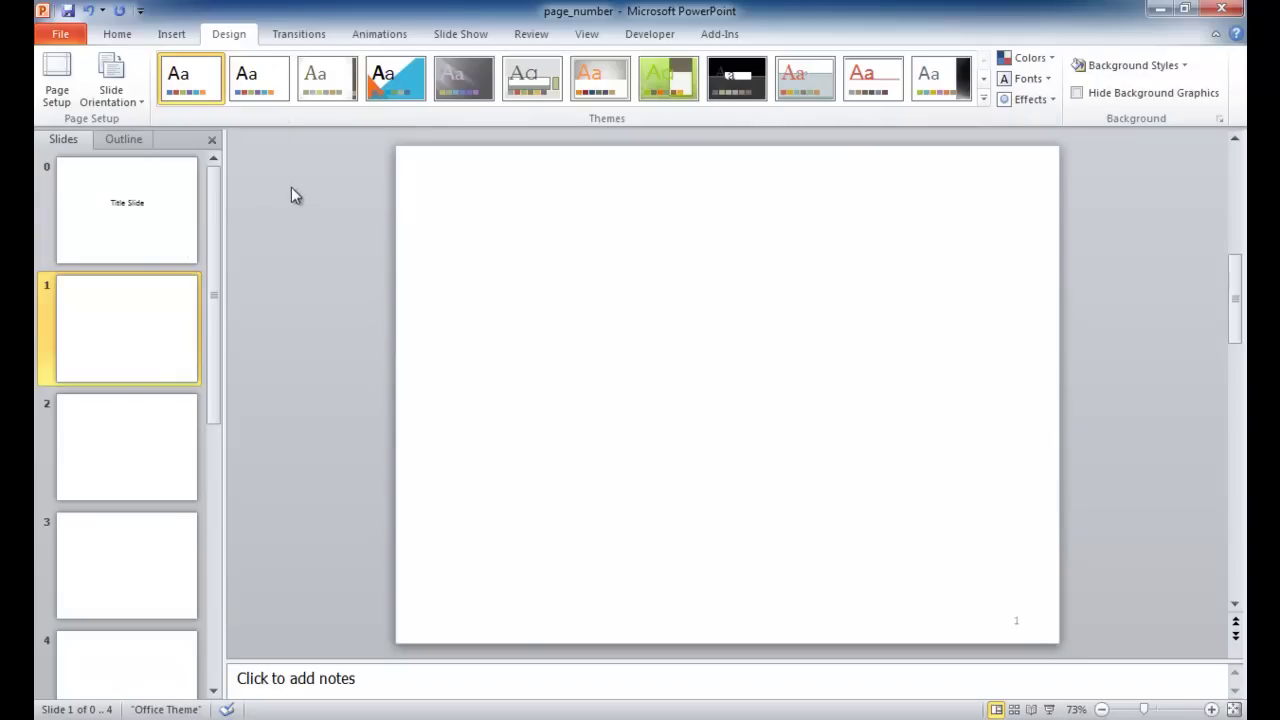
# In Slide Master view, drag the master's slide-number placeholder to the top-right corner.
pyautogui.click(587, 37)
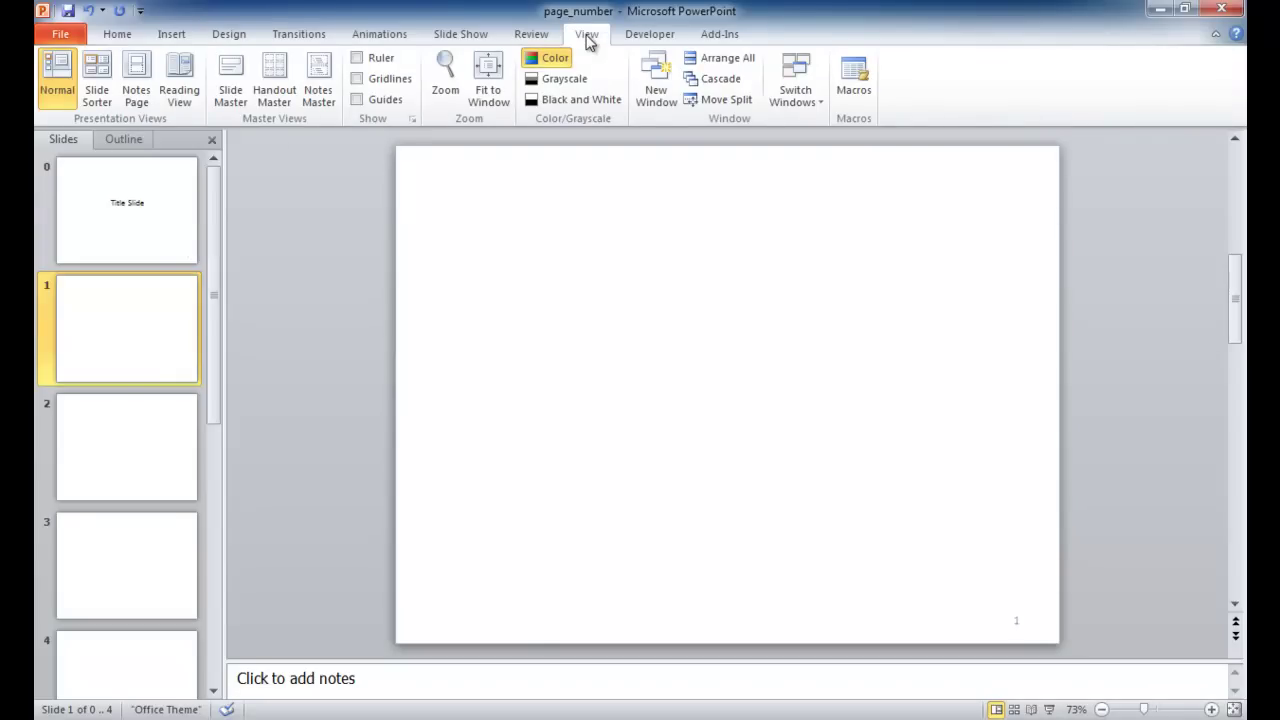
pyautogui.click(226, 90)
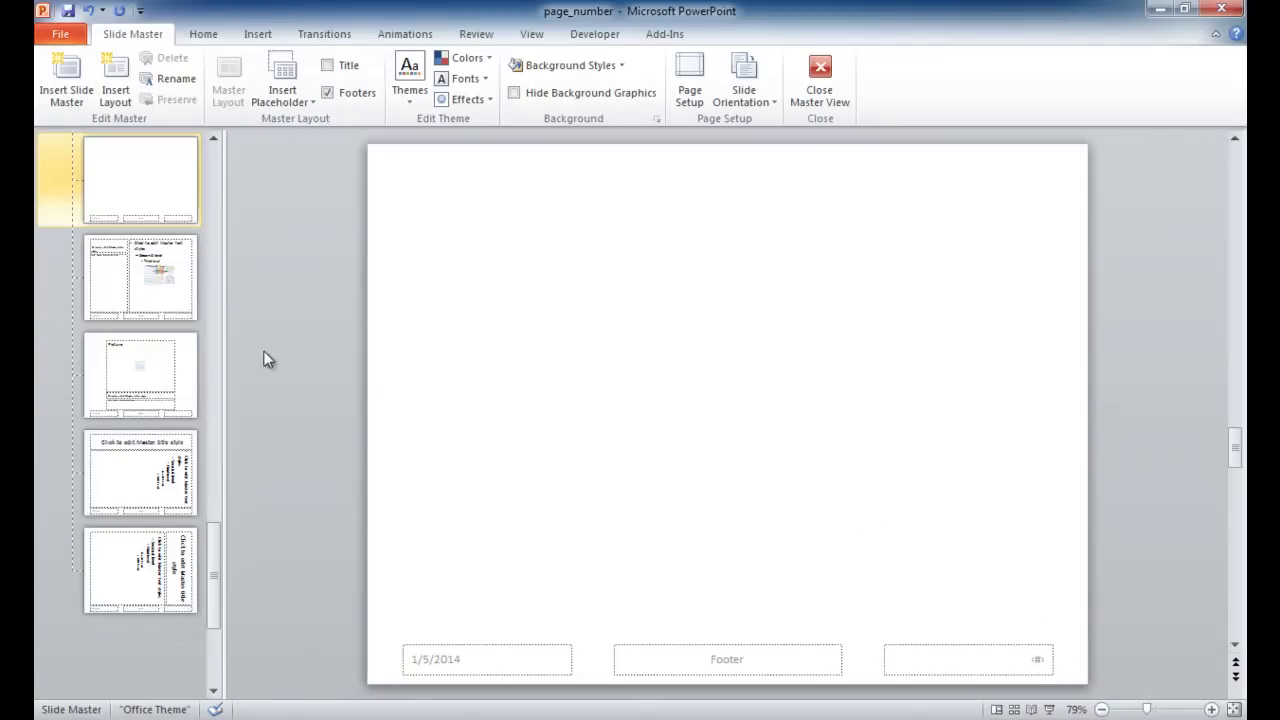
pyautogui.moveTo(213, 572); pyautogui.dragTo(217, 184)
pyautogui.click(141, 201)
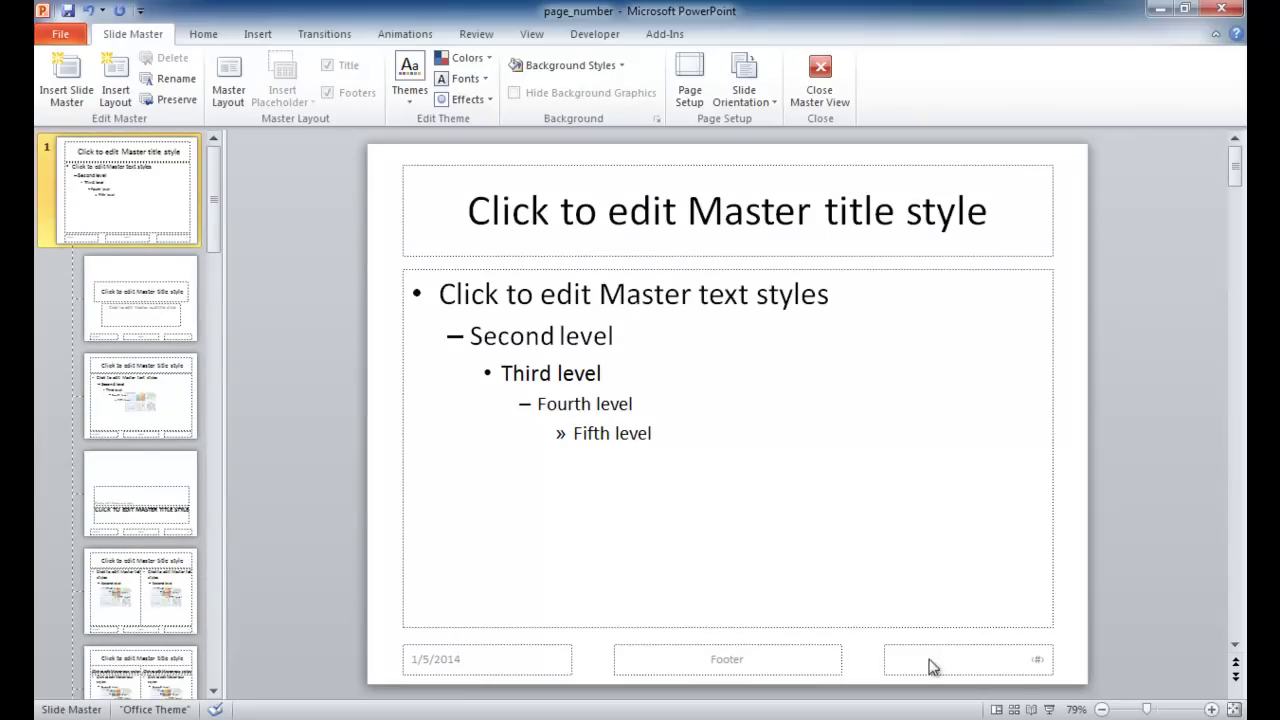
pyautogui.moveTo(955, 652); pyautogui.dragTo(992, 150)
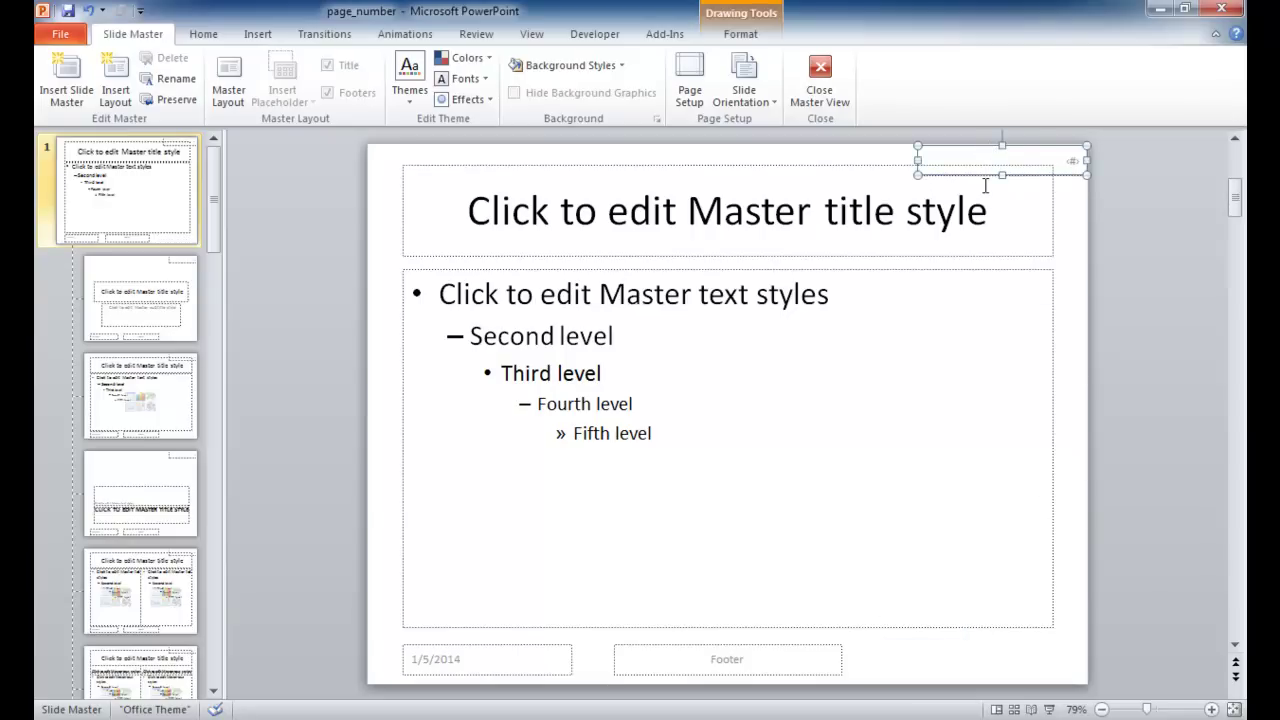
pyautogui.click(820, 78)
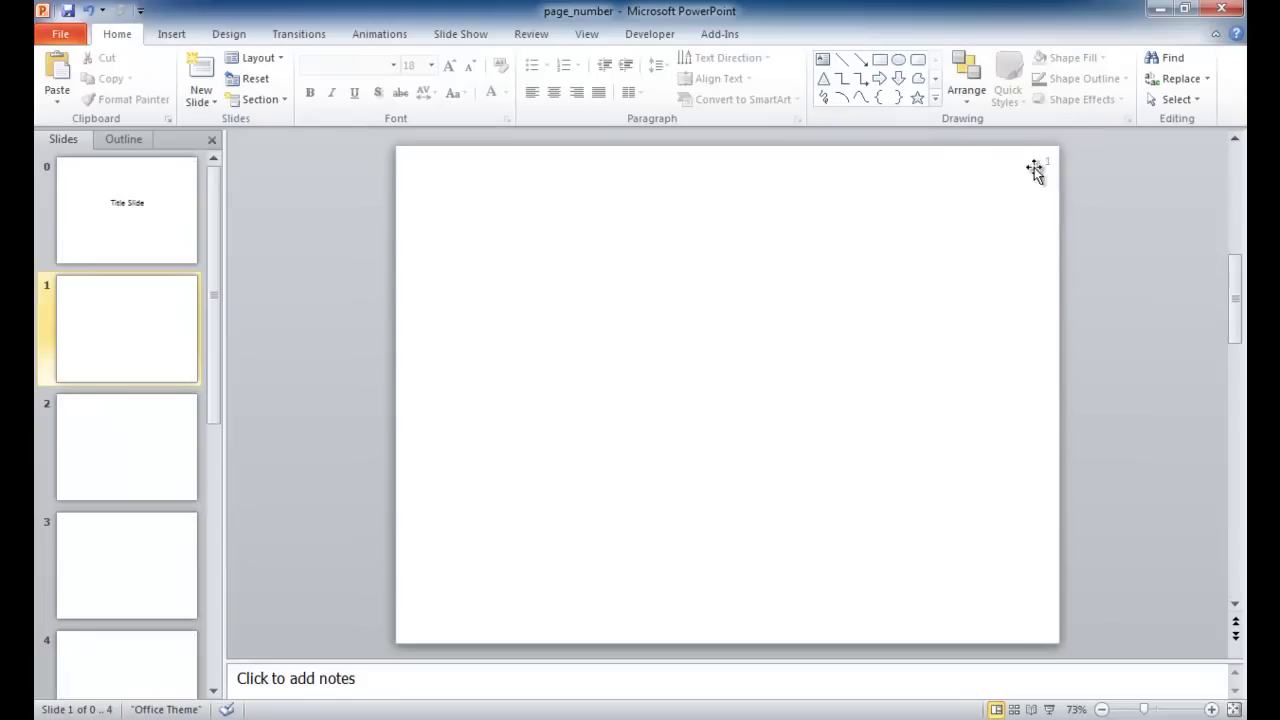
# Undo the top-right placeholder move and the start-at-0 slide numbering.
pyautogui.click(127, 446)
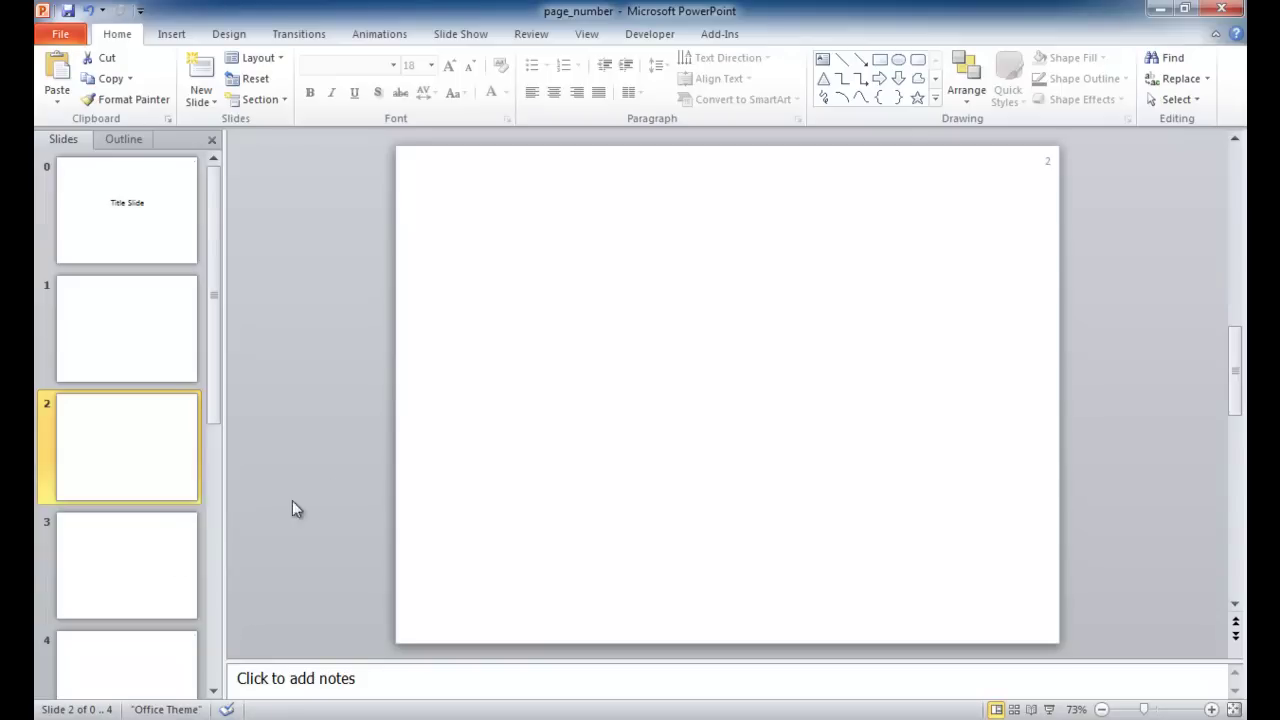
pyautogui.press('Down')
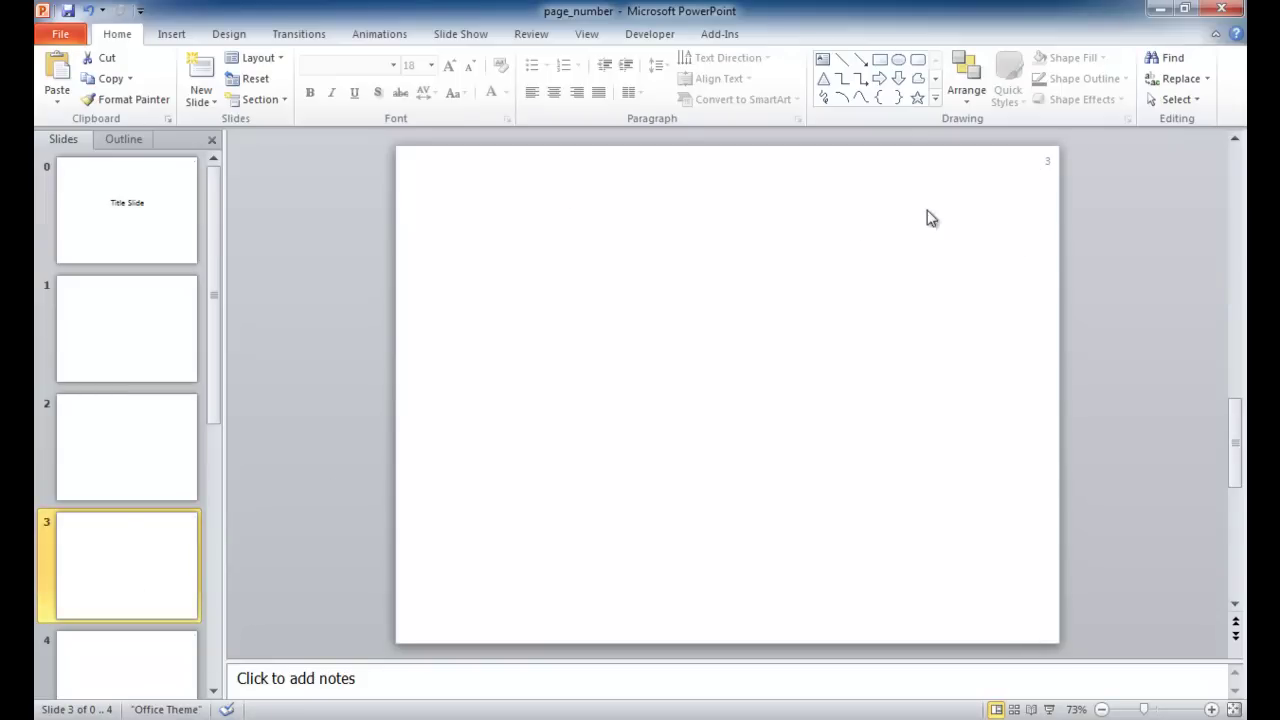
pyautogui.click(88, 15)
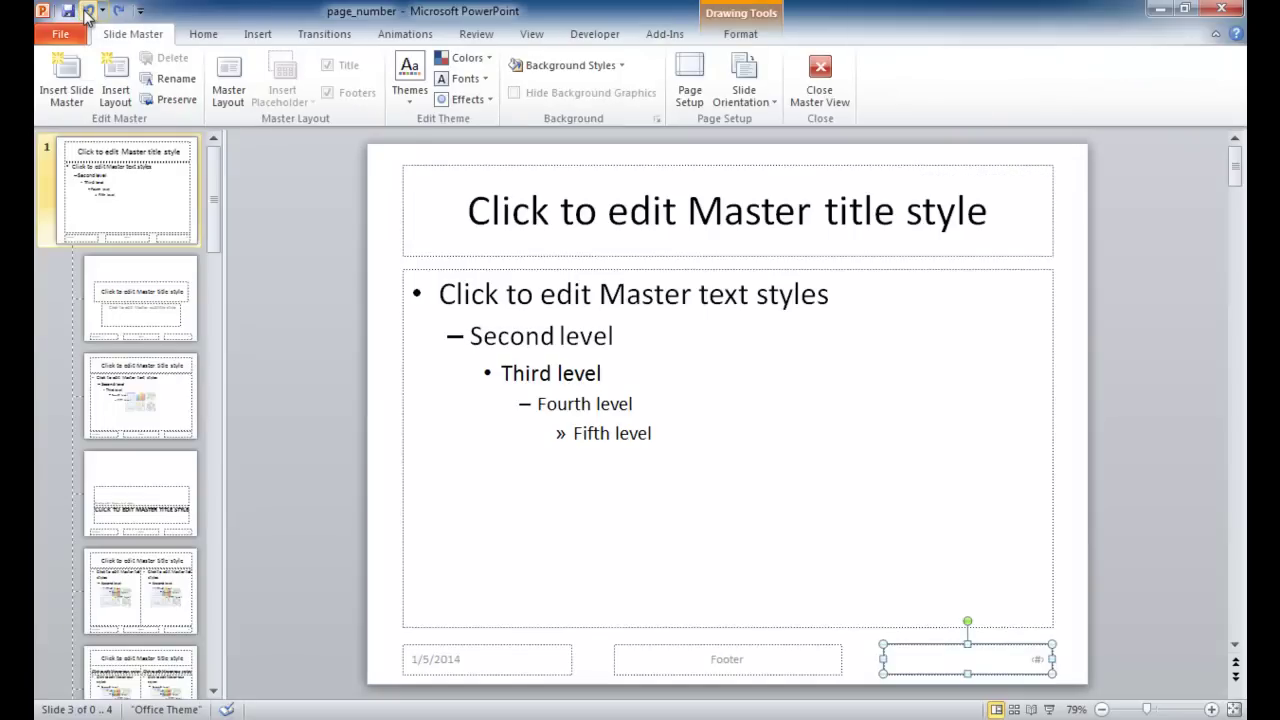
pyautogui.click(88, 15)
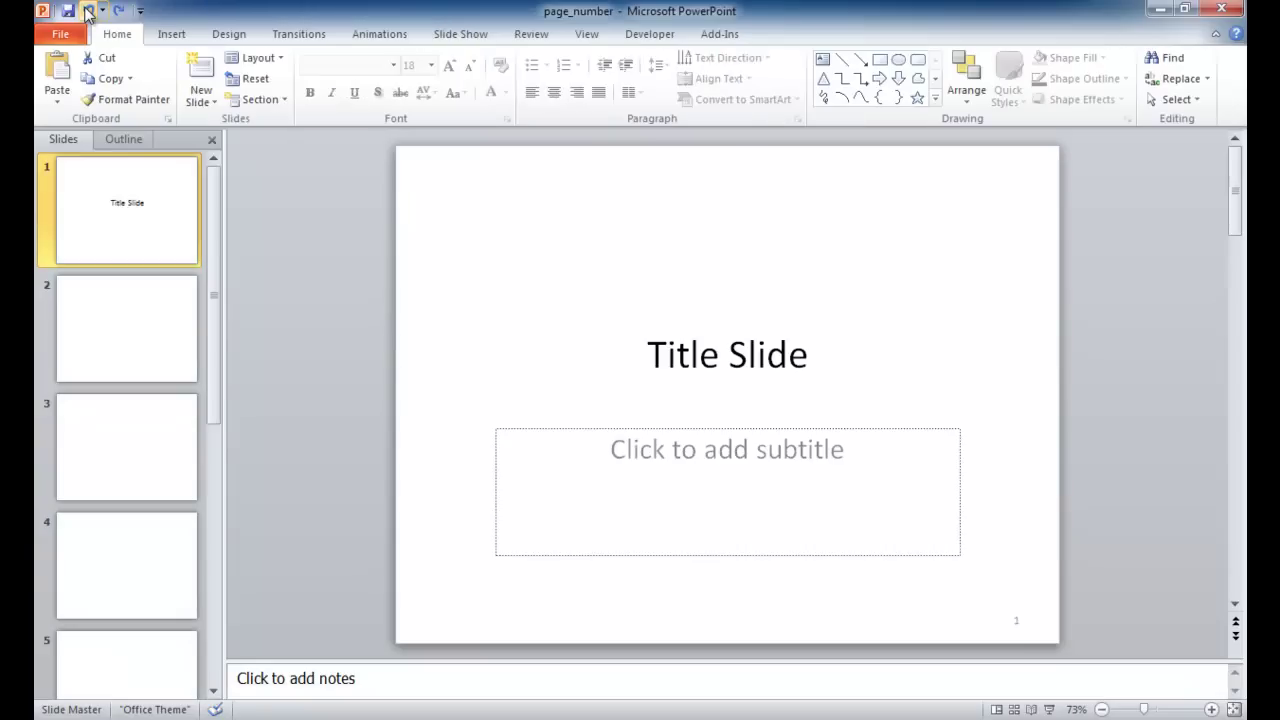
# Check the page numbers on slides 2 and 3, then delete slide 3.
pyautogui.click(165, 348)
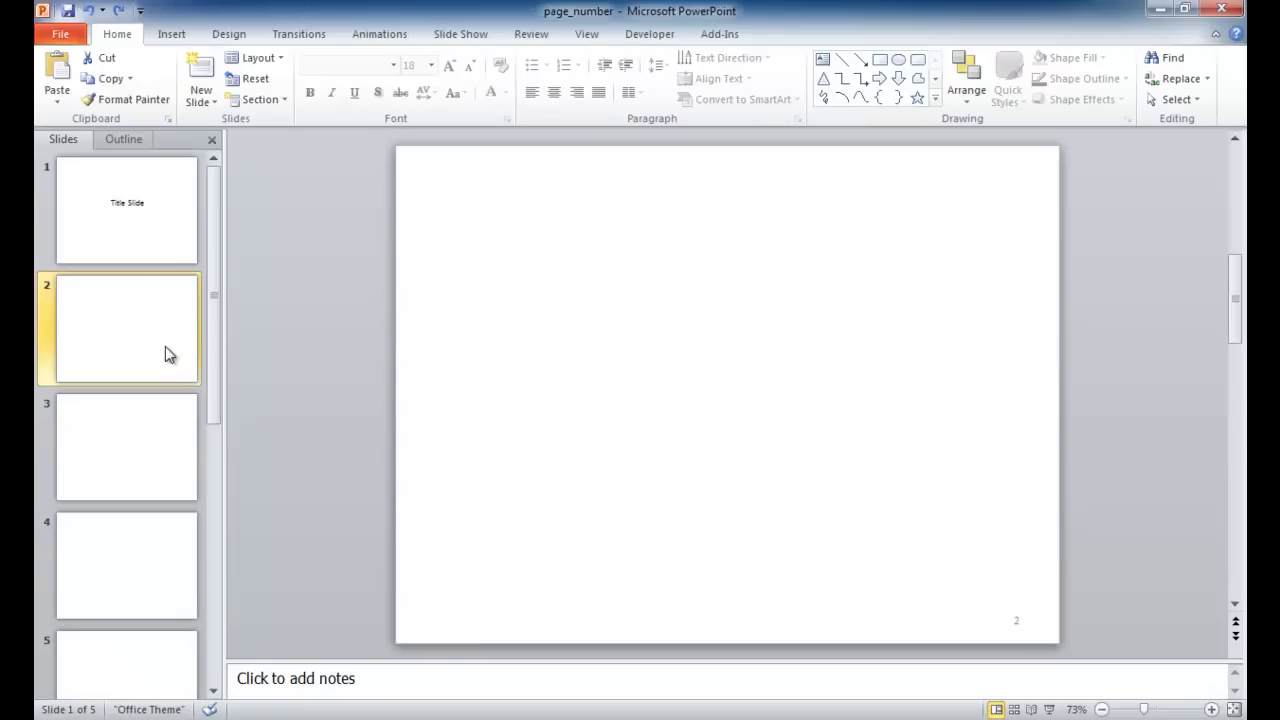
pyautogui.click(143, 458)
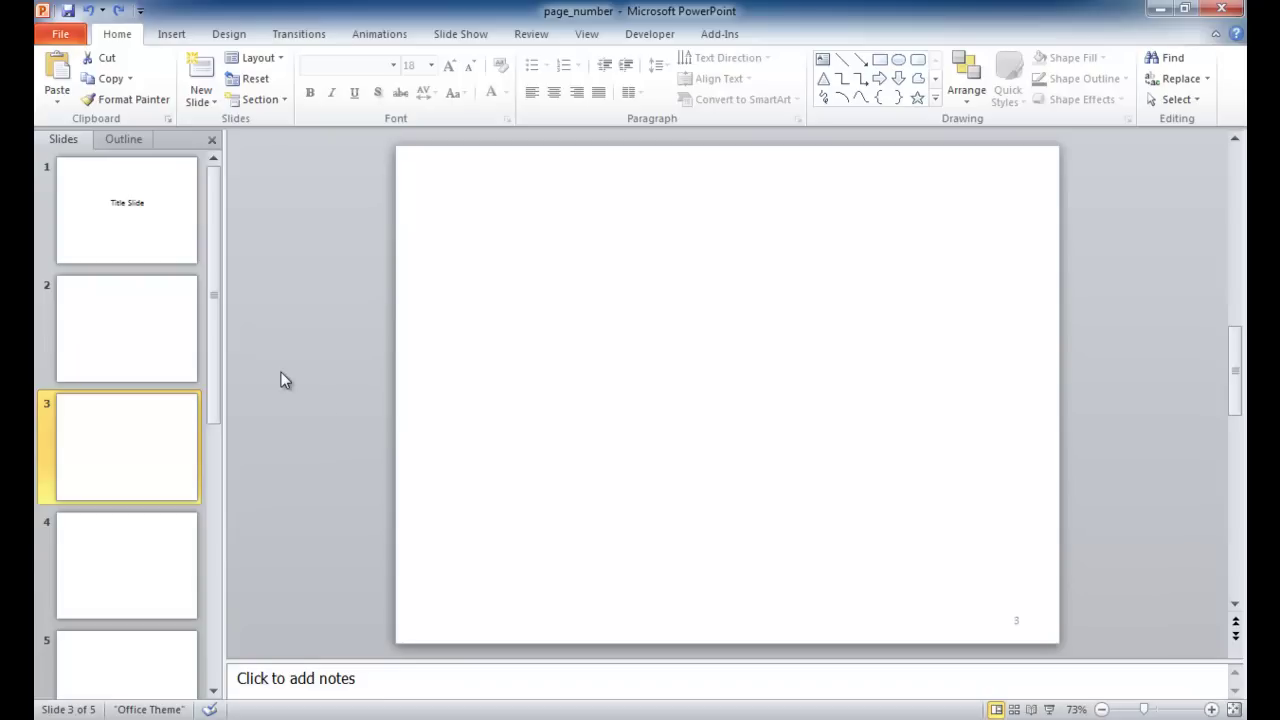
pyautogui.click(143, 326)
pyautogui.click(139, 467)
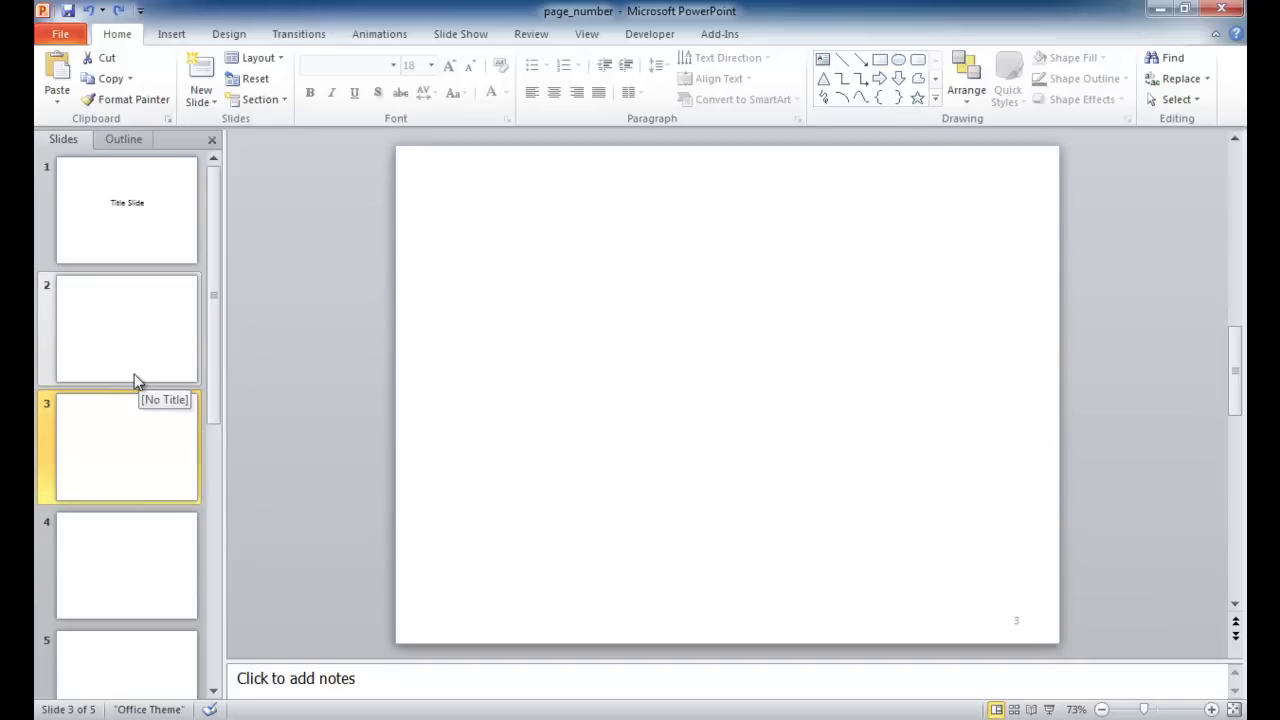
pyautogui.press('Delete')
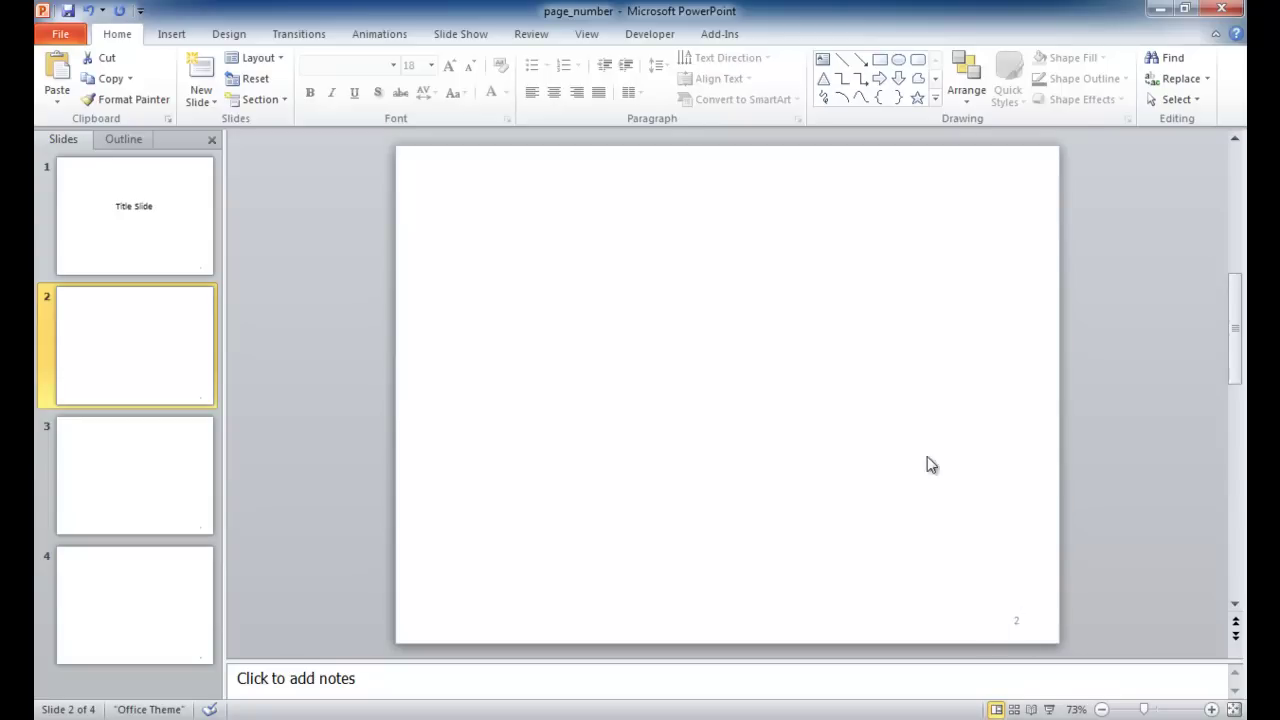
# Untick Slide number in Header and Footer, apply it to all slides, and check slides 2–4.
pyautogui.click(172, 34)
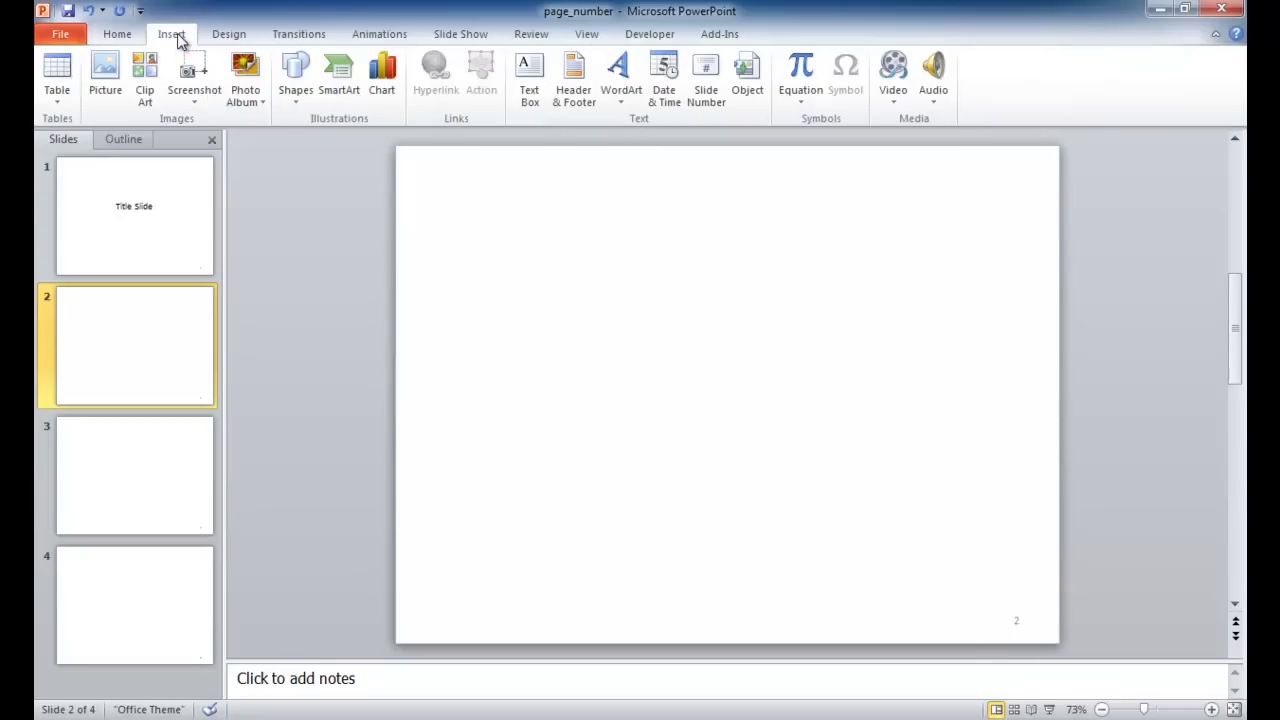
pyautogui.click(705, 82)
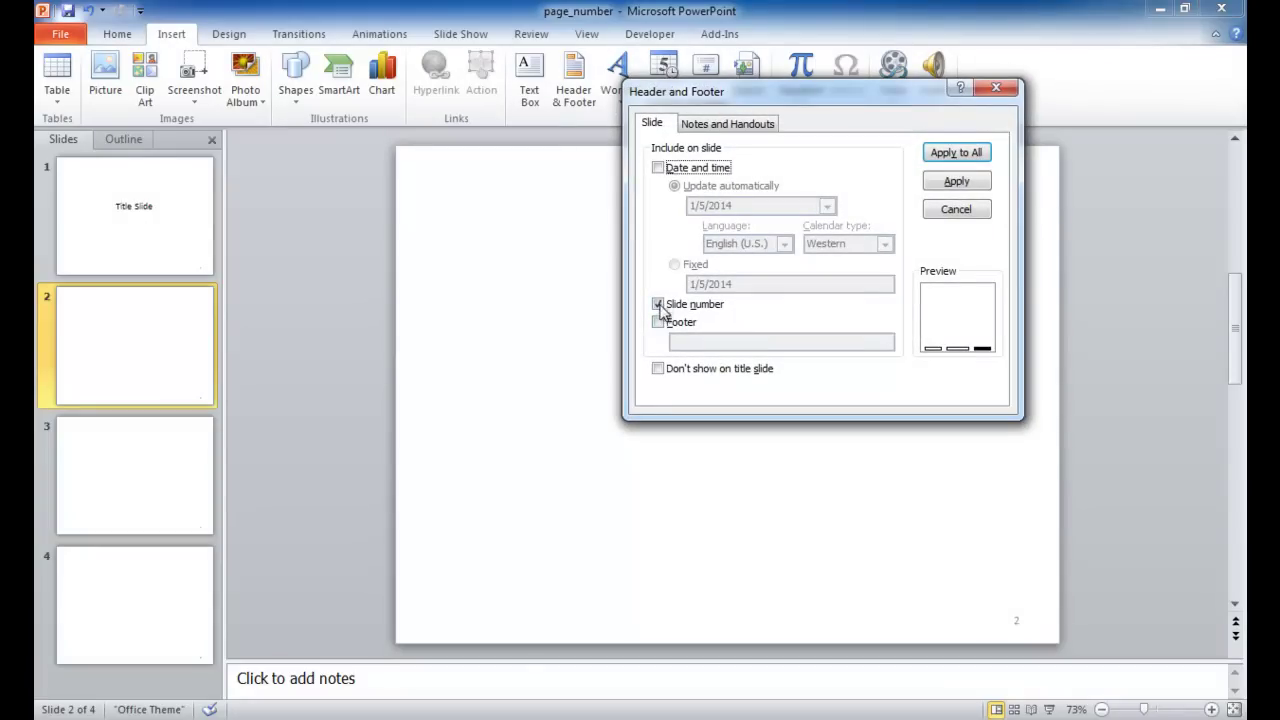
pyautogui.click(658, 304)
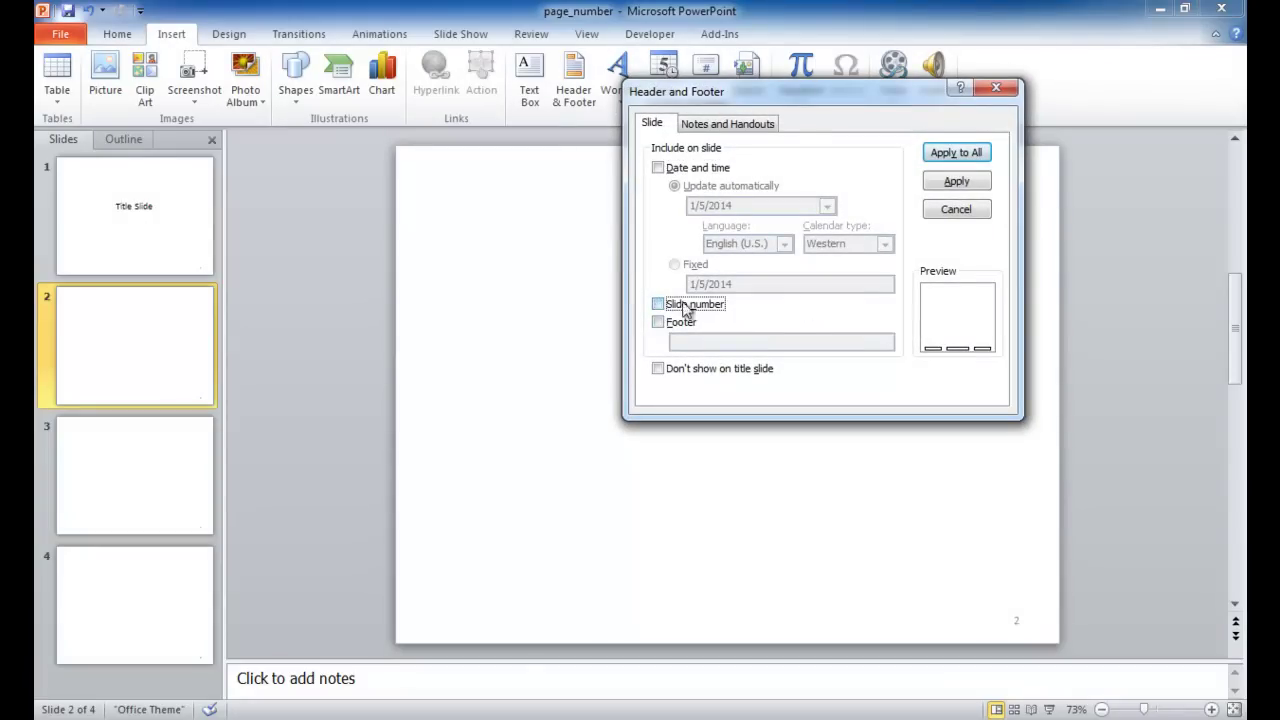
pyautogui.click(957, 152)
pyautogui.click(177, 500)
pyautogui.click(198, 638)
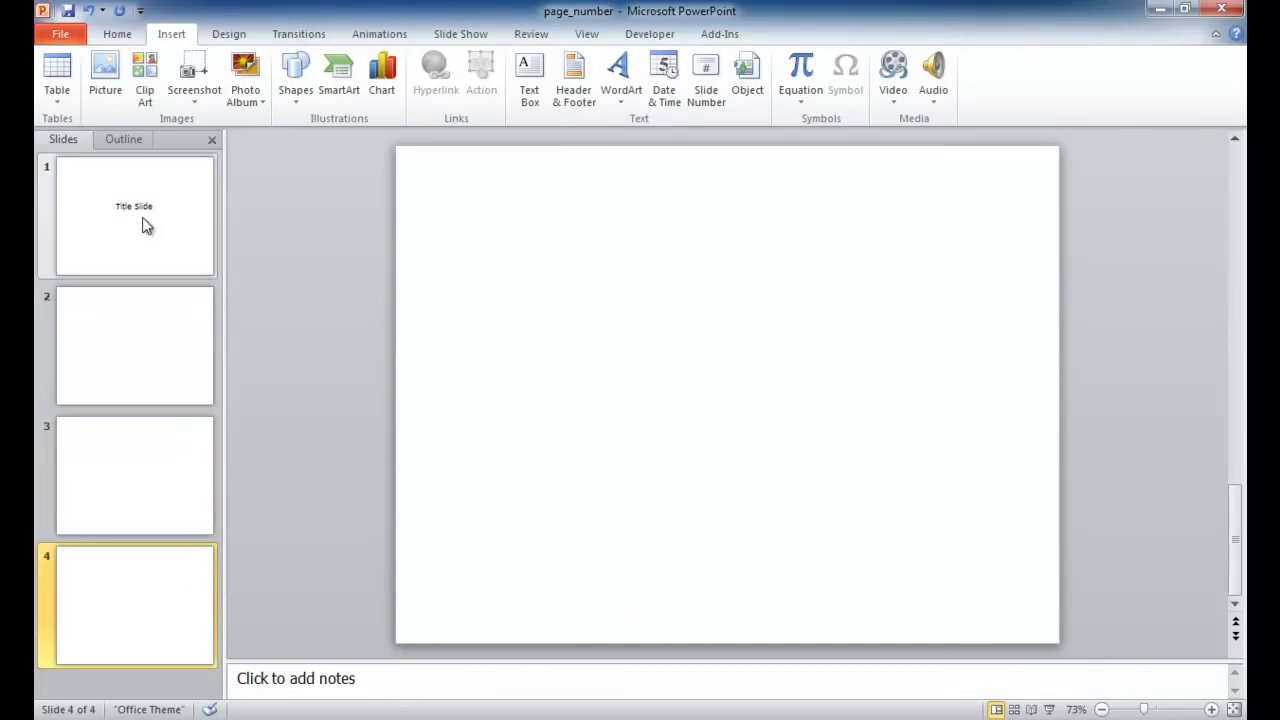
pyautogui.click(150, 295)
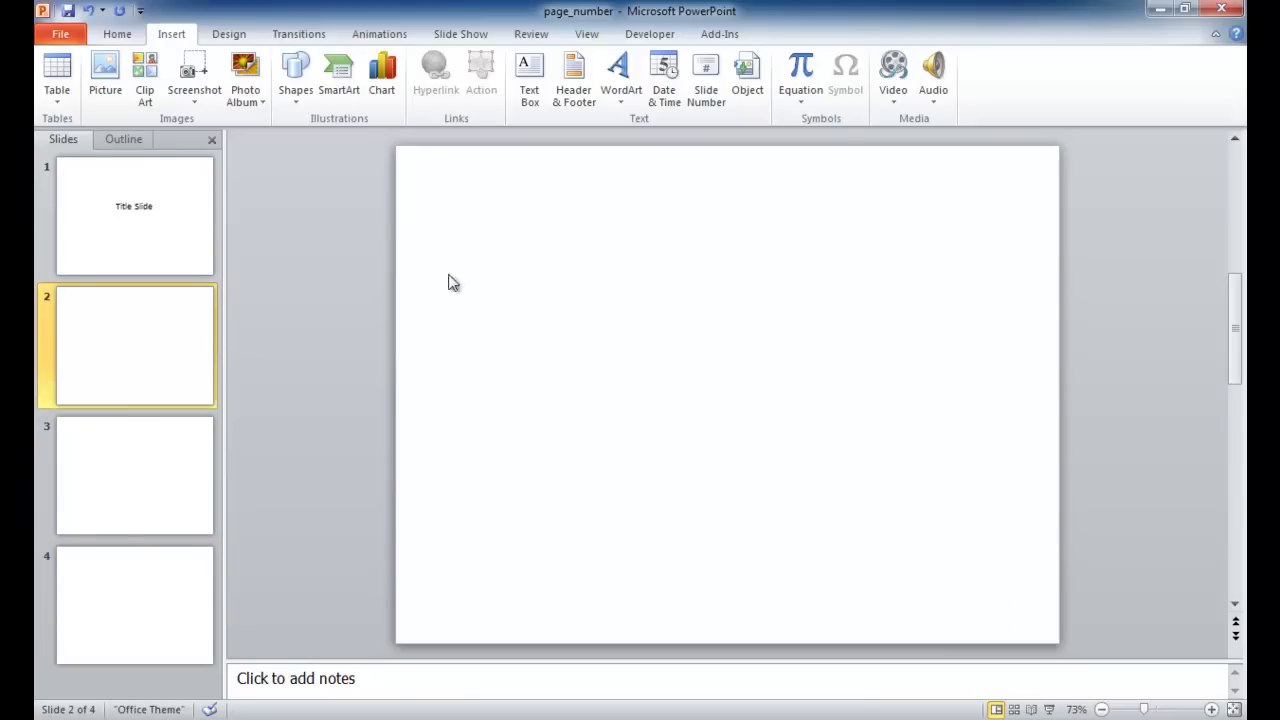
# Add a small text box with a slide-number field in slide 2's bottom-right corner.
pyautogui.click(531, 88)
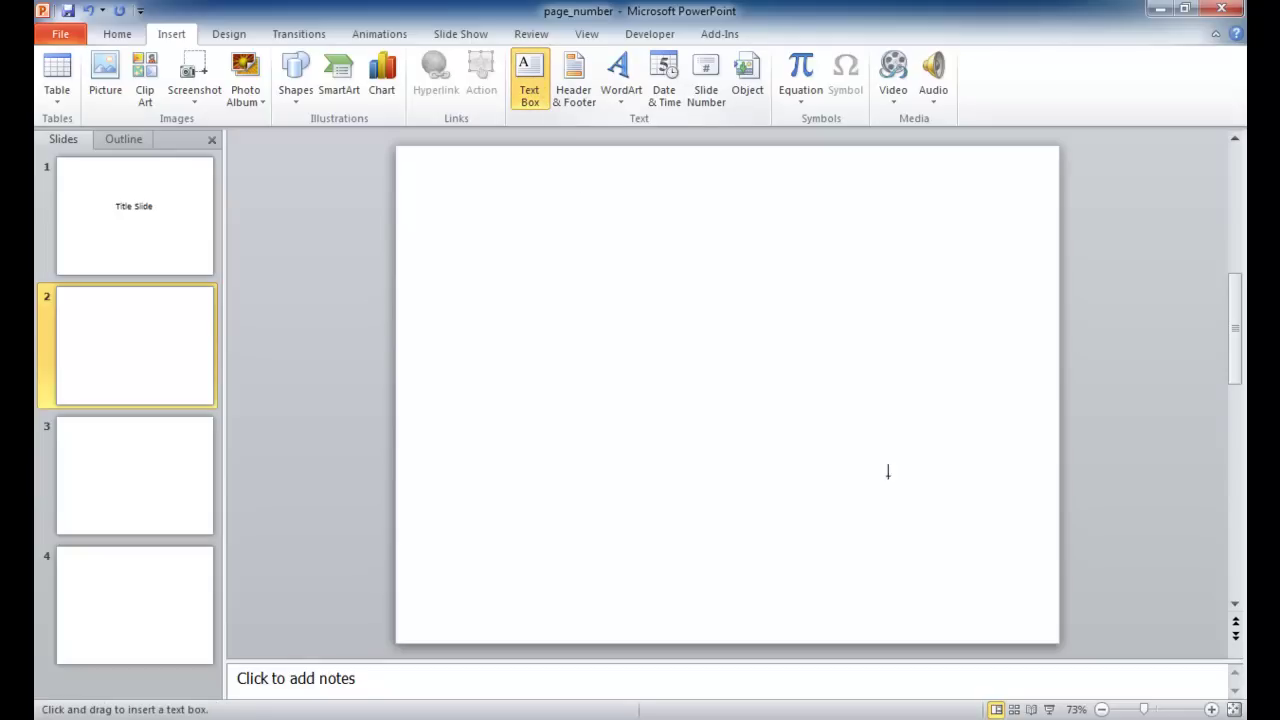
pyautogui.moveTo(997, 608); pyautogui.dragTo(1036, 637)
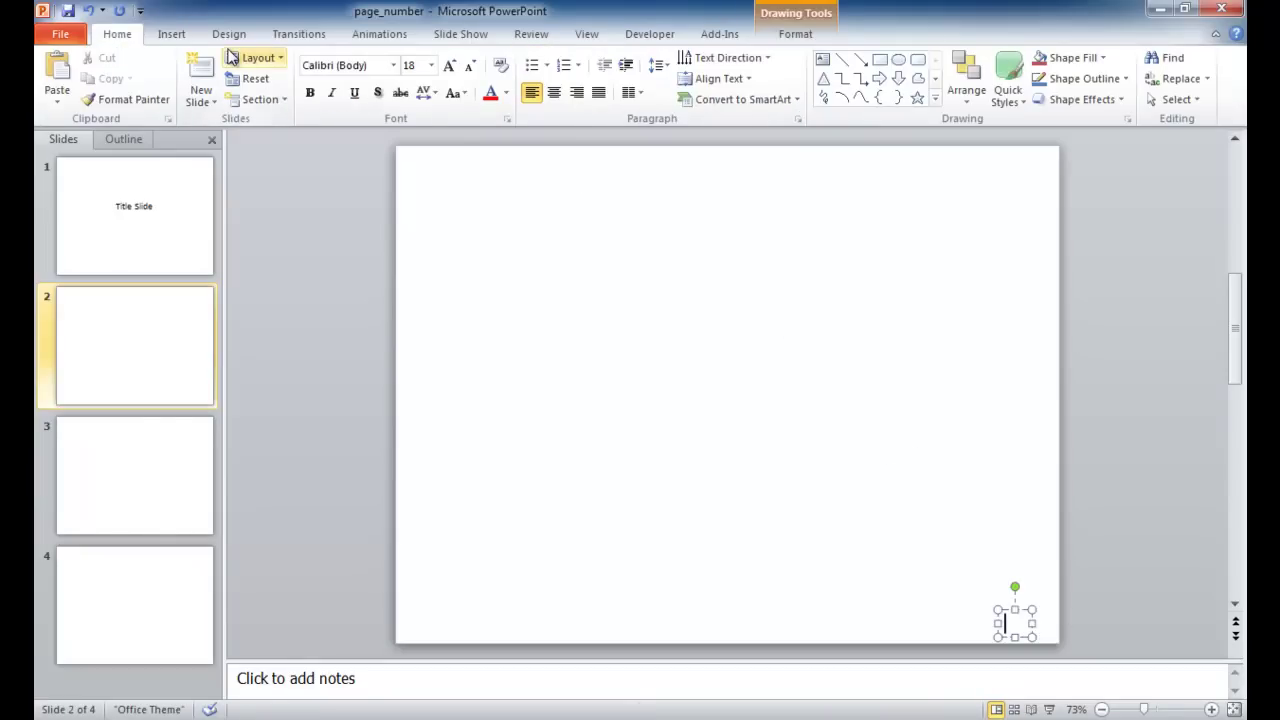
pyautogui.click(171, 35)
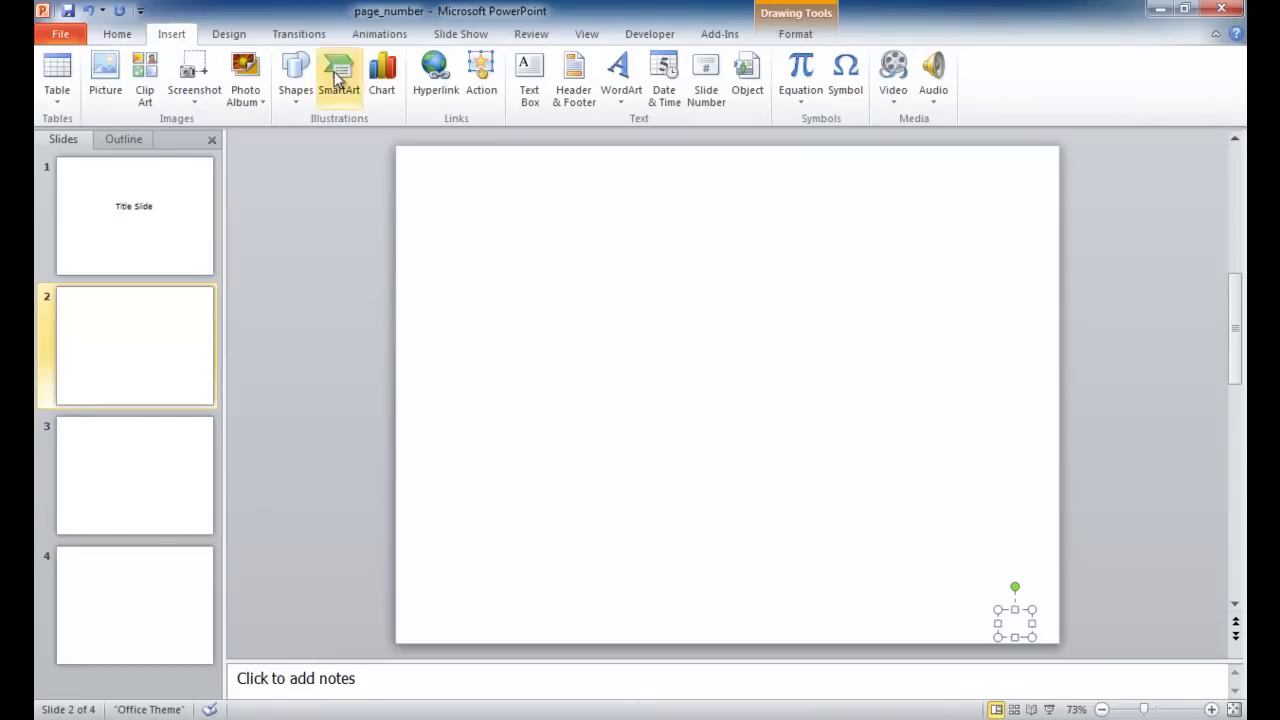
pyautogui.click(699, 104)
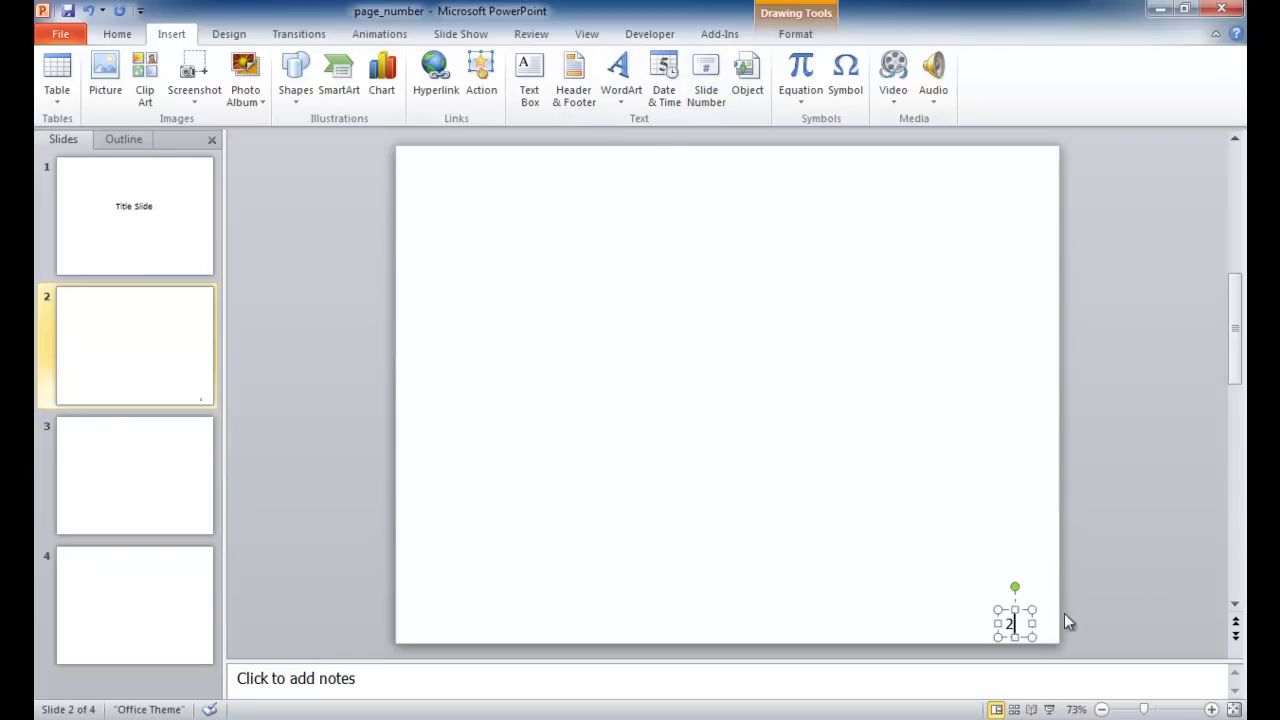
pyautogui.click(1030, 624)
pyautogui.moveTo(1010, 612)
pyautogui.mouseDown()
pyautogui.moveTo(1037, 603)
pyautogui.moveTo(1032, 612)
pyautogui.mouseUp()
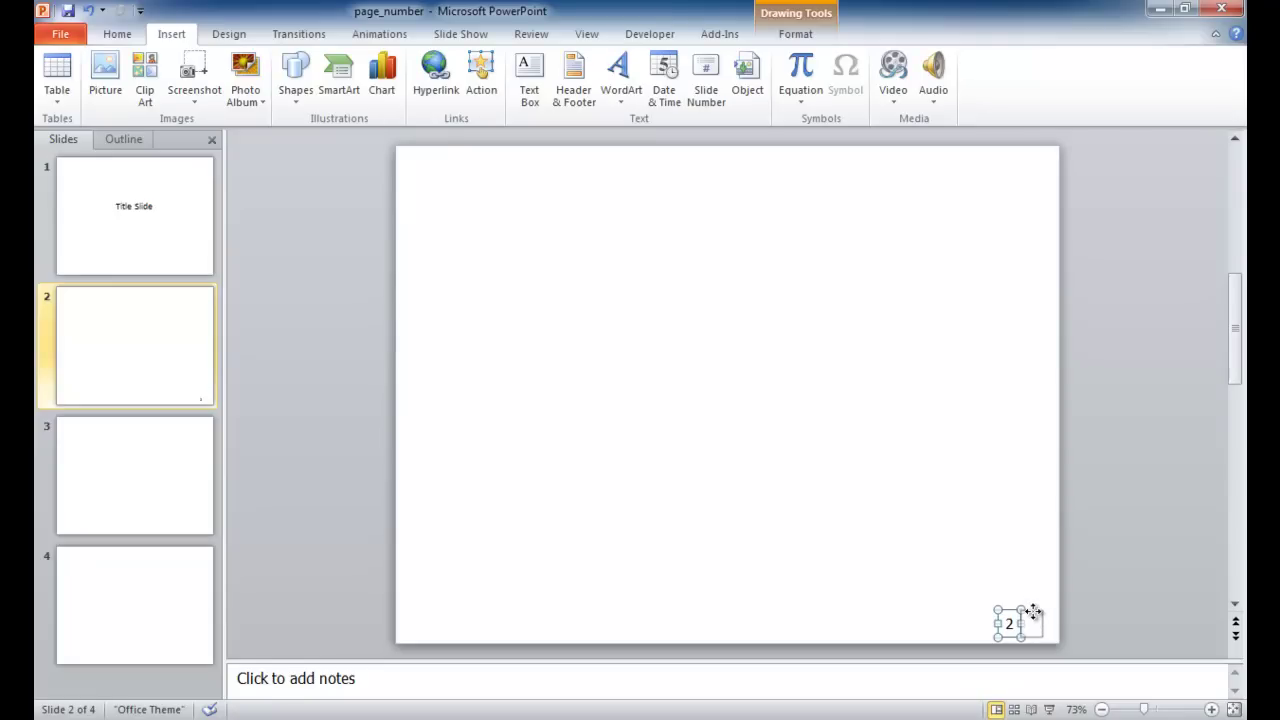
pyautogui.click(318, 520)
# Add a slide-number text box showing 3 at slide 3's bottom left, then compare slides 2–4.
pyautogui.click(136, 481)
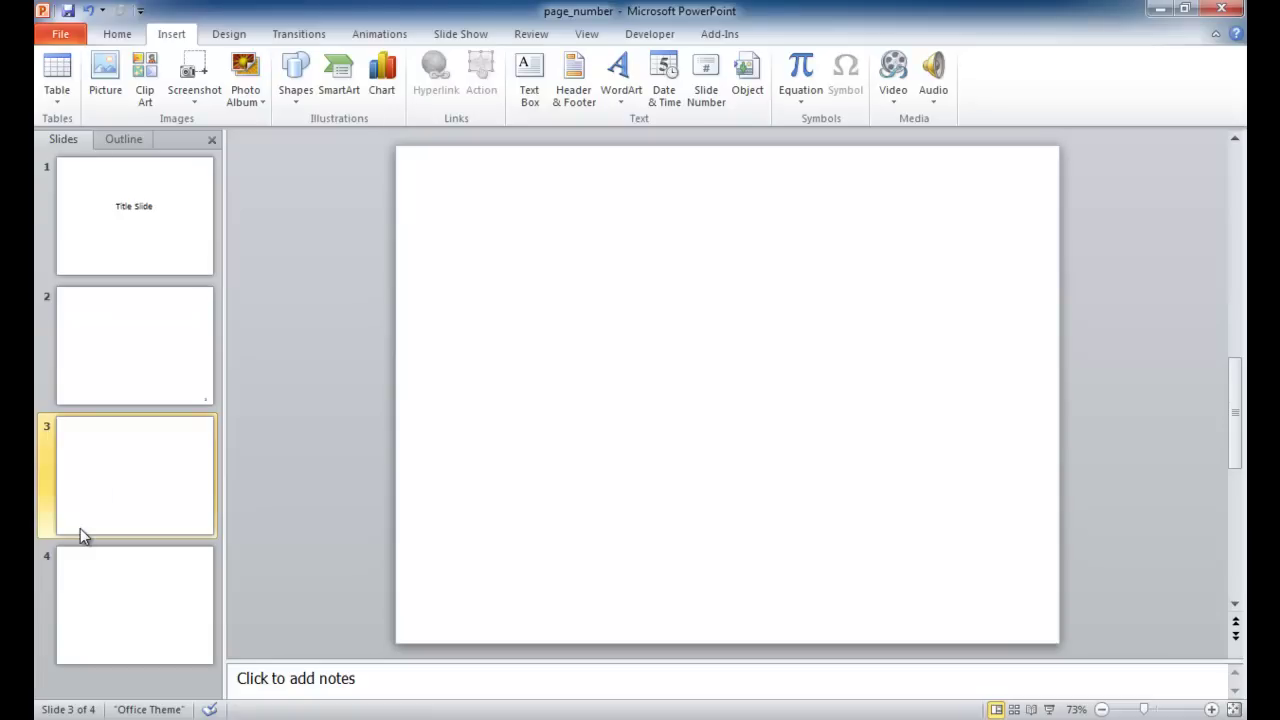
pyautogui.click(523, 104)
pyautogui.moveTo(408, 622); pyautogui.dragTo(431, 636)
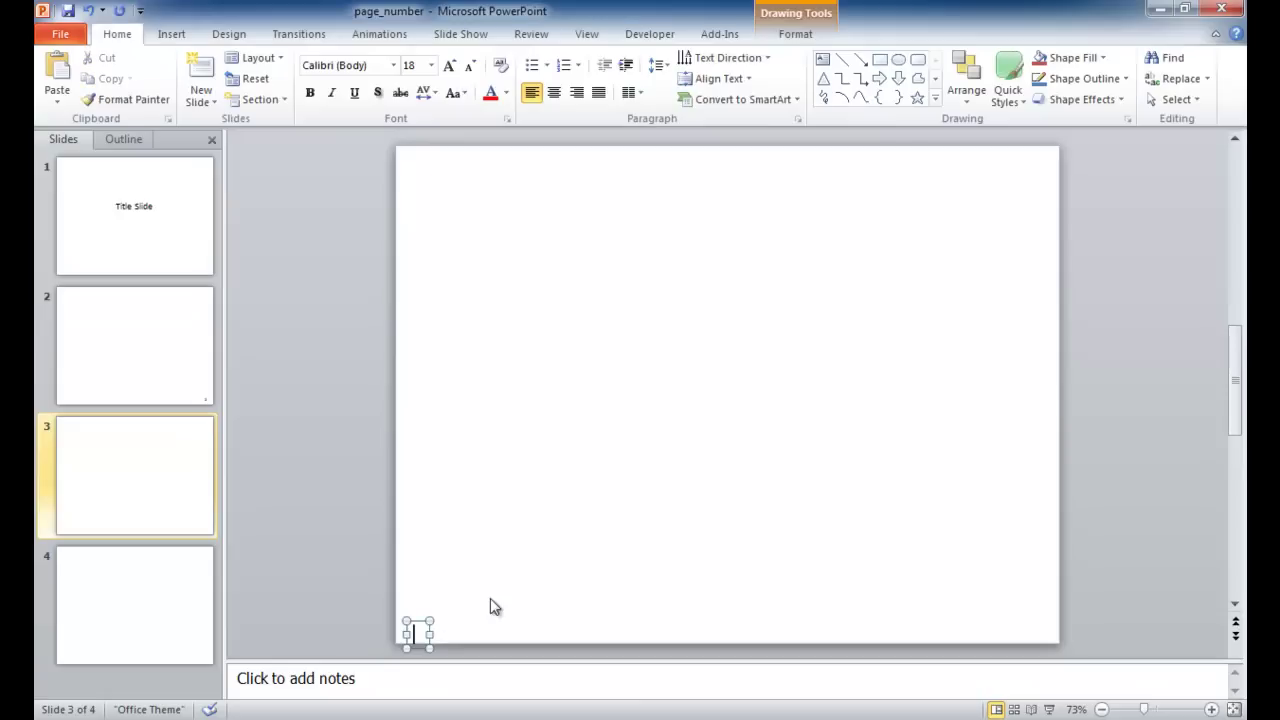
pyautogui.click(171, 34)
pyautogui.click(705, 90)
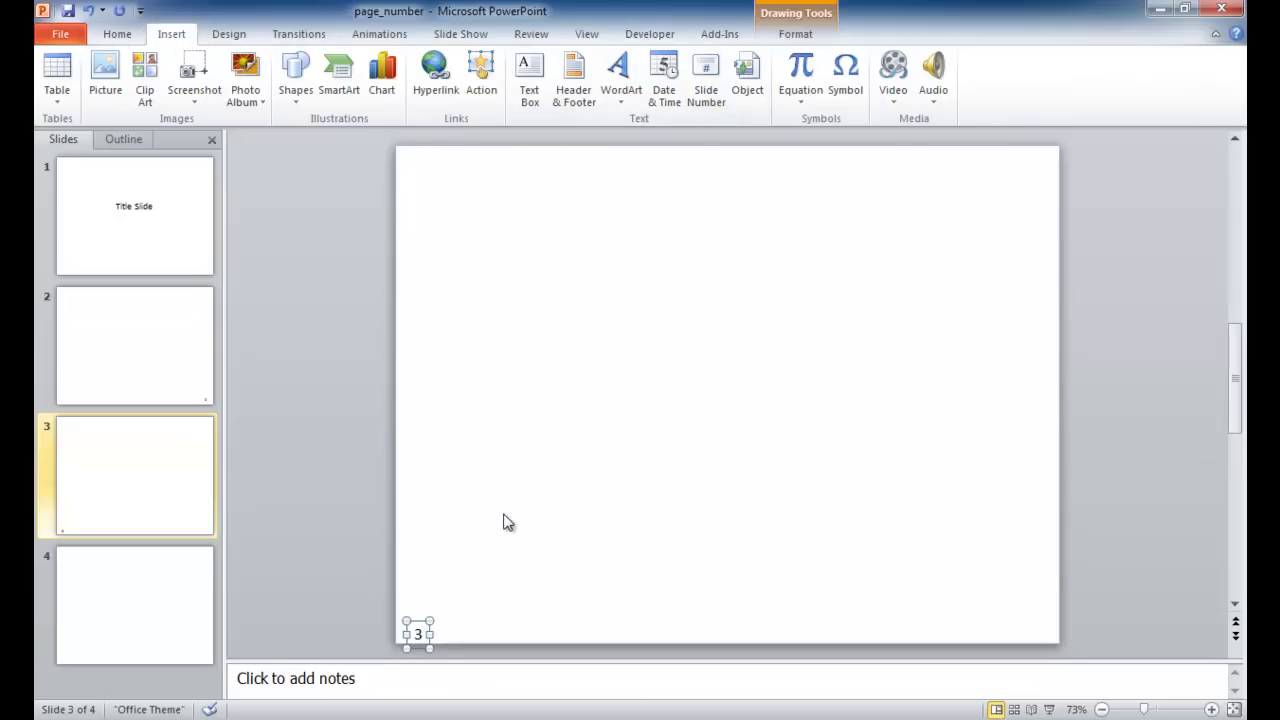
pyautogui.click(390, 568)
pyautogui.click(420, 624)
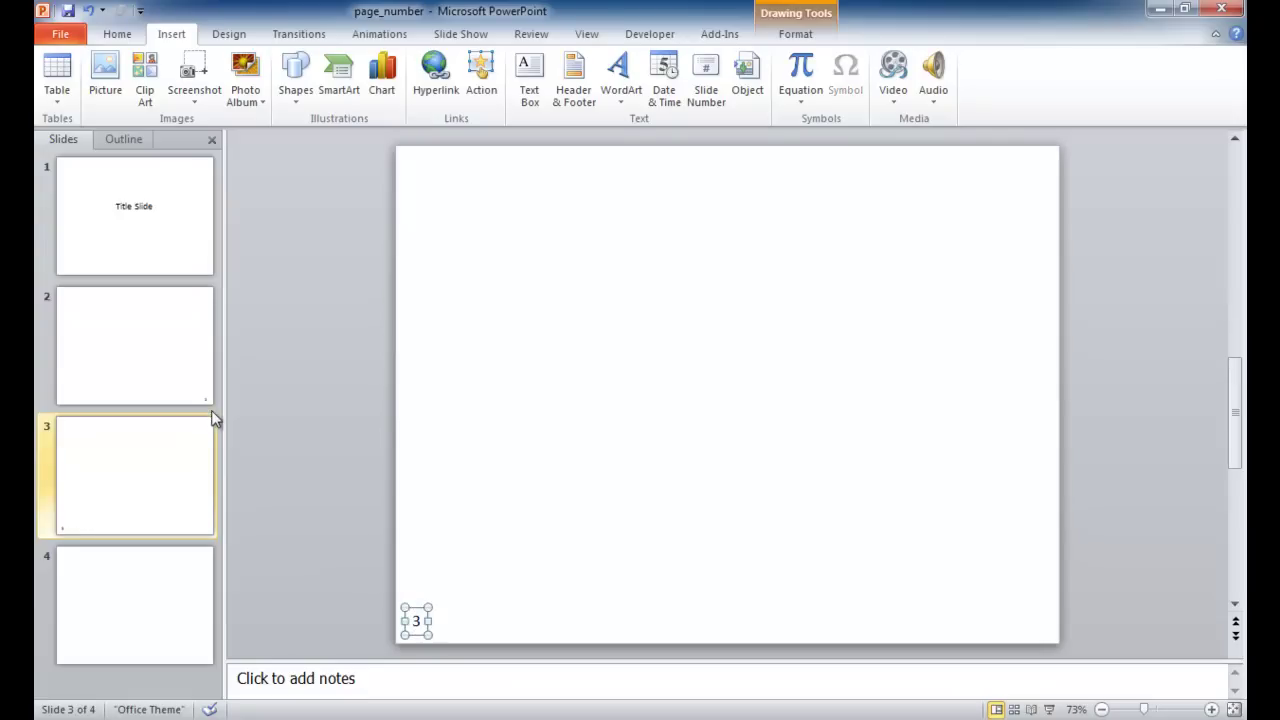
pyautogui.click(166, 365)
pyautogui.click(160, 528)
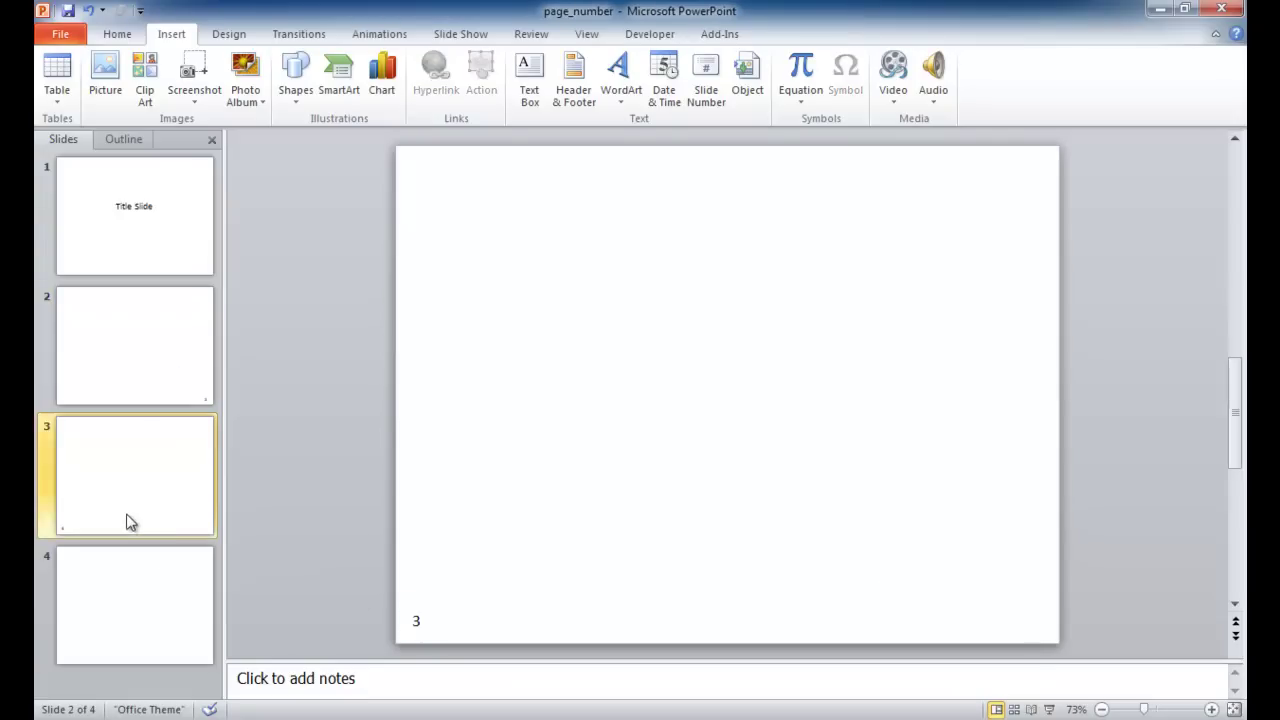
pyautogui.click(137, 620)
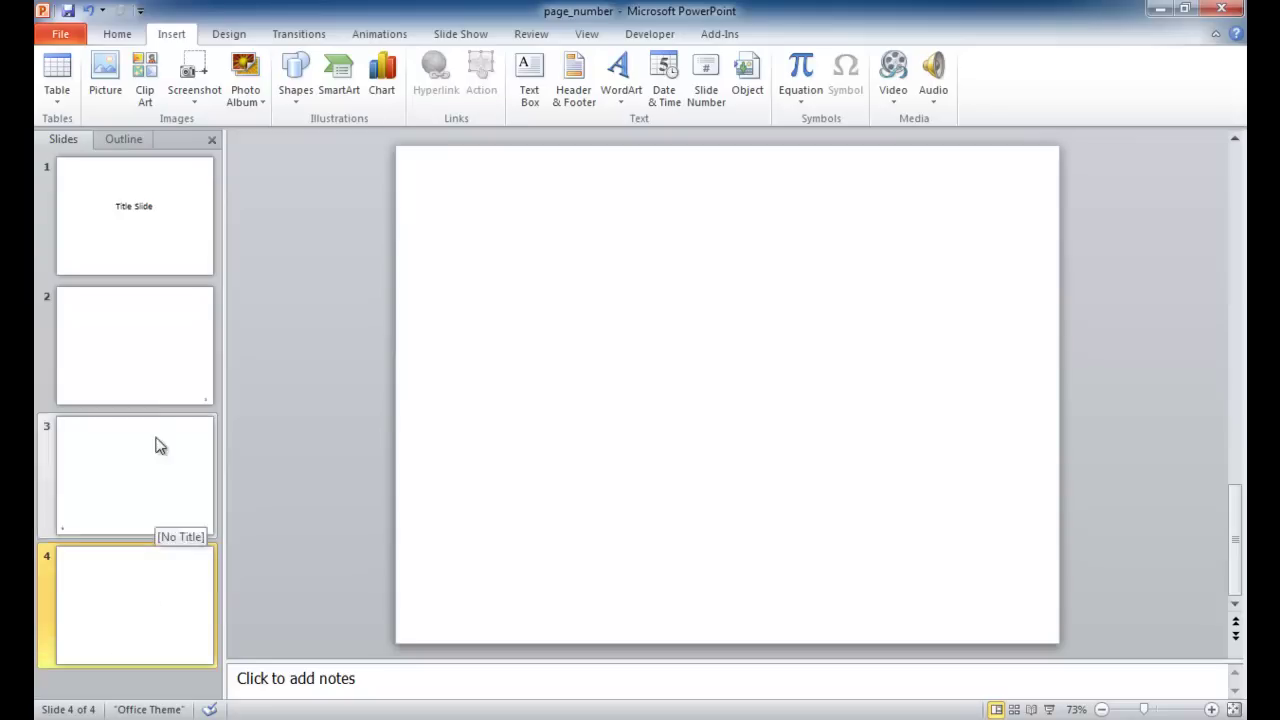
# Copy slide 2's page-number box and paste it onto slide 4 using the destination theme.
pyautogui.click(182, 340)
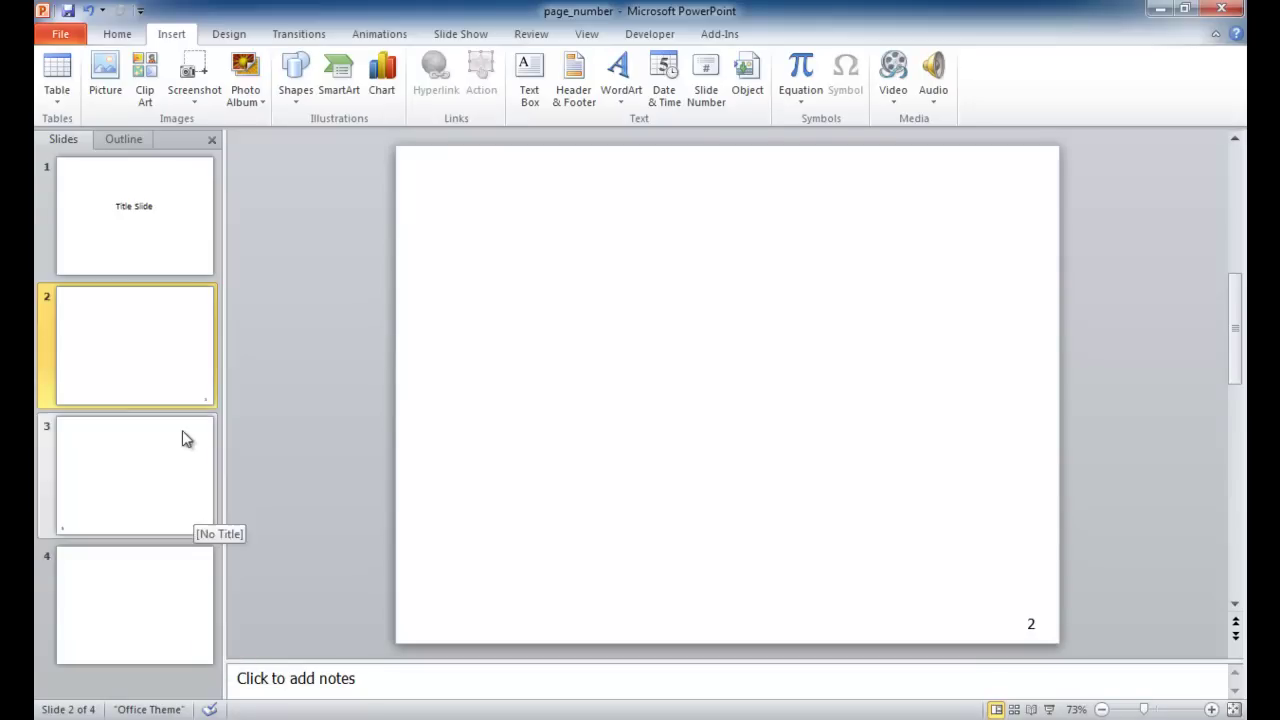
pyautogui.click(1034, 625)
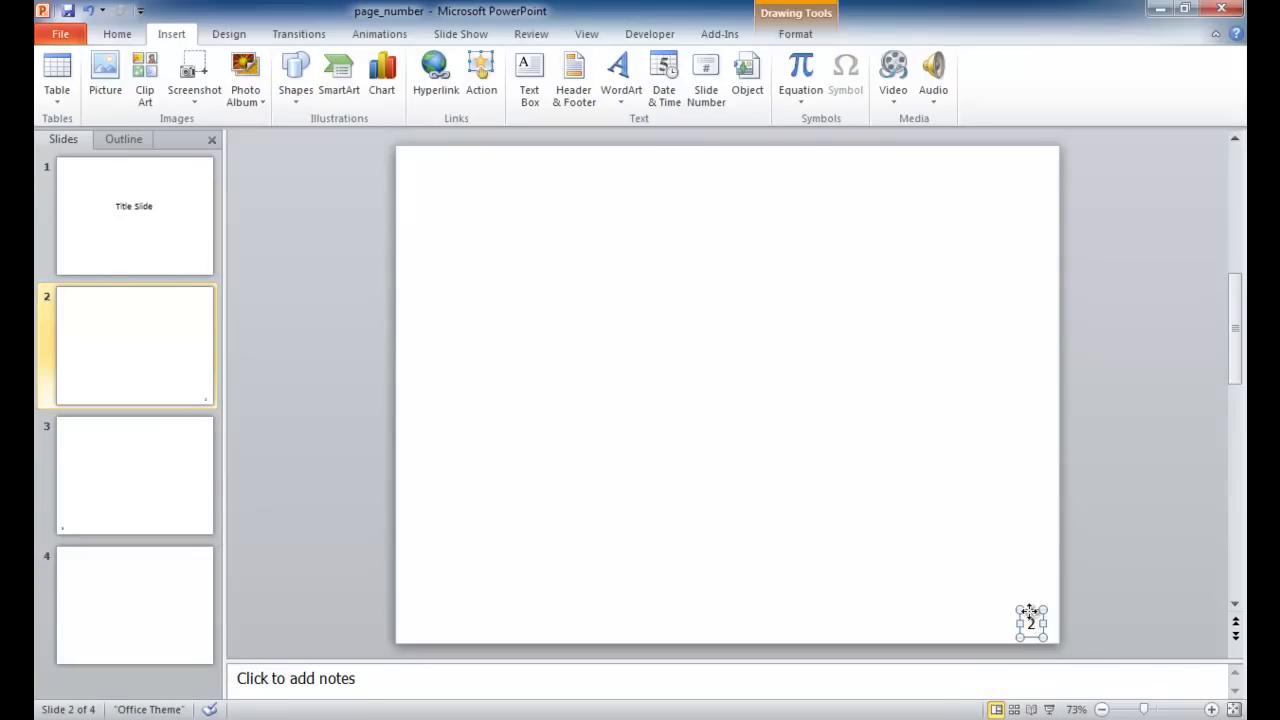
pyautogui.rightClick(1029, 611)
pyautogui.click(1075, 328)
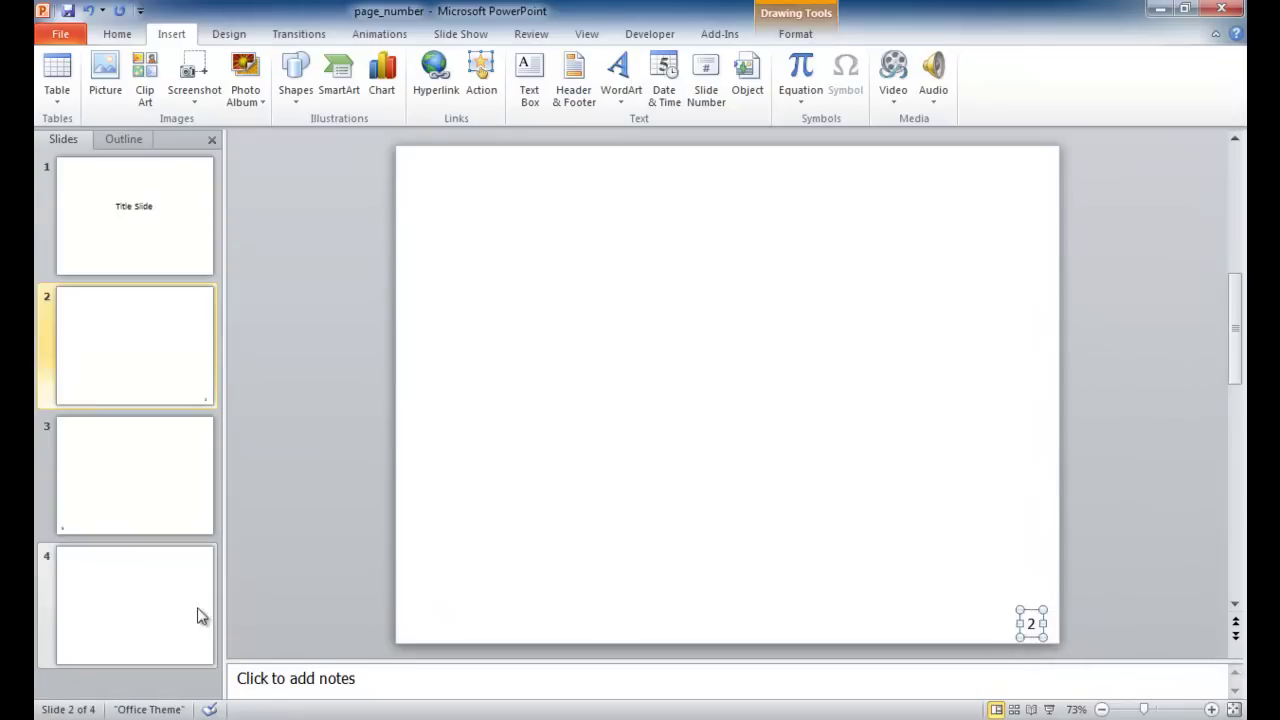
pyautogui.click(149, 614)
pyautogui.rightClick(1016, 613)
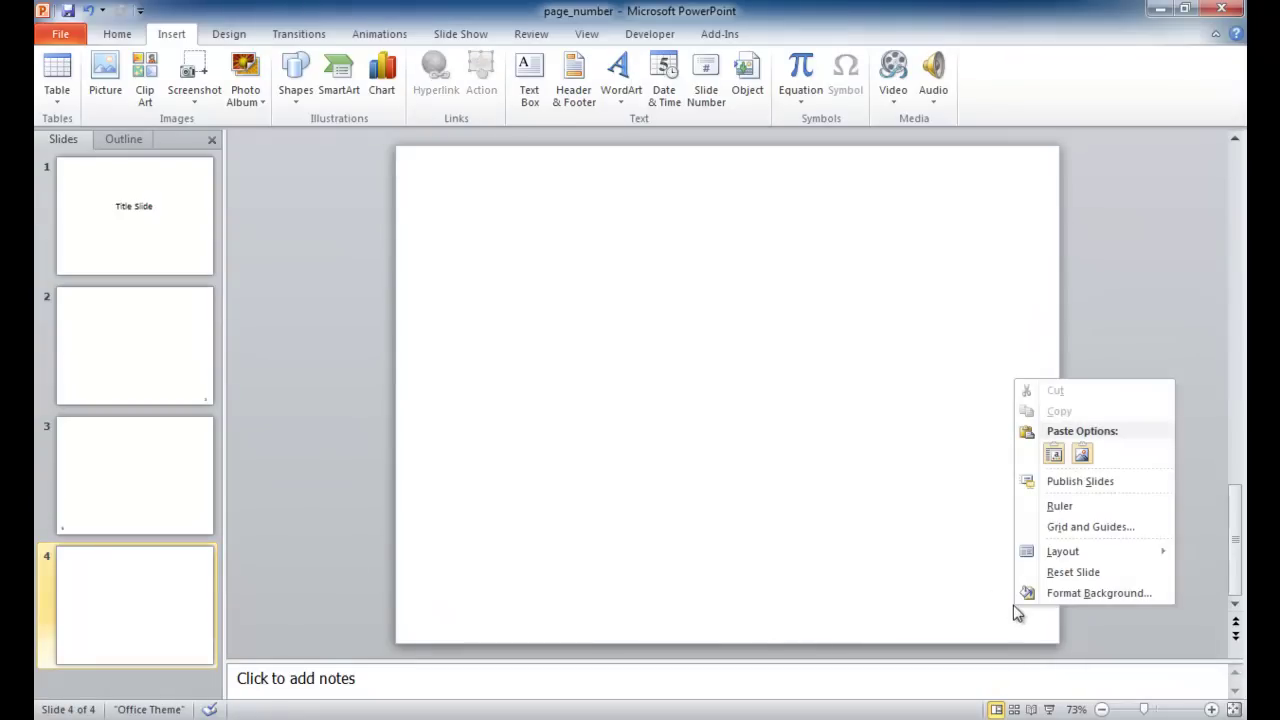
pyautogui.click(1062, 455)
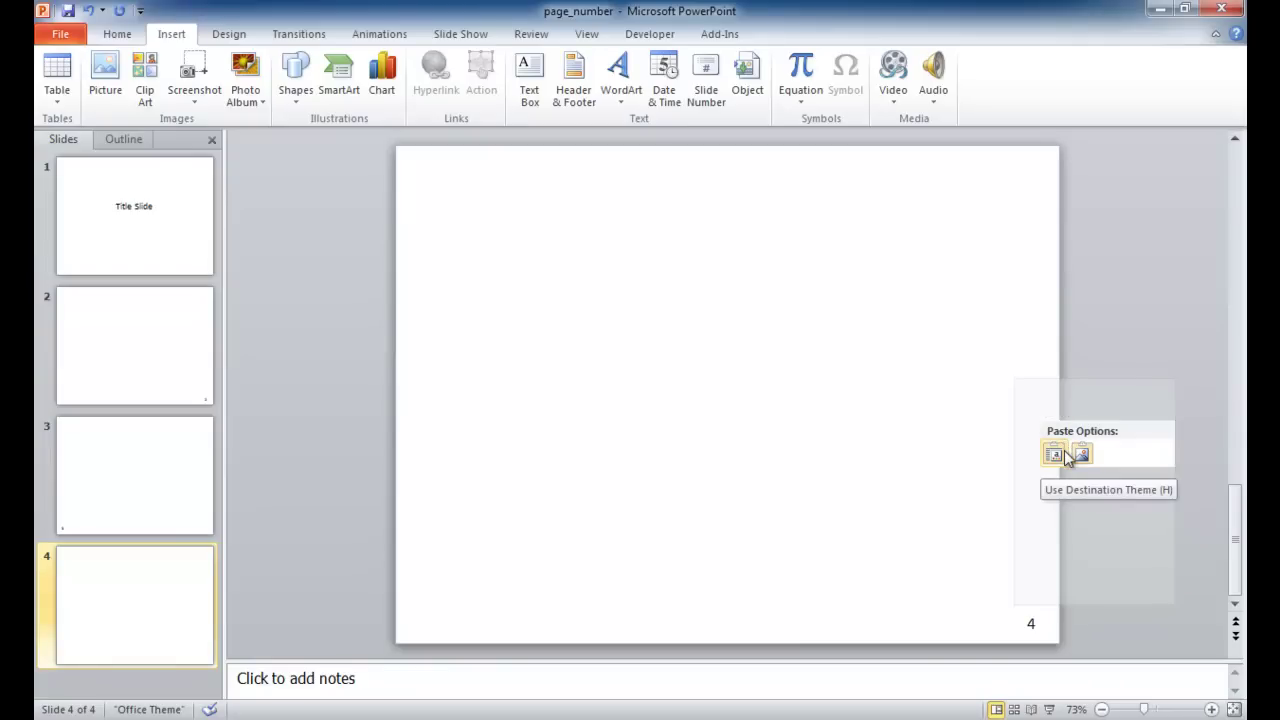
pyautogui.click(1064, 452)
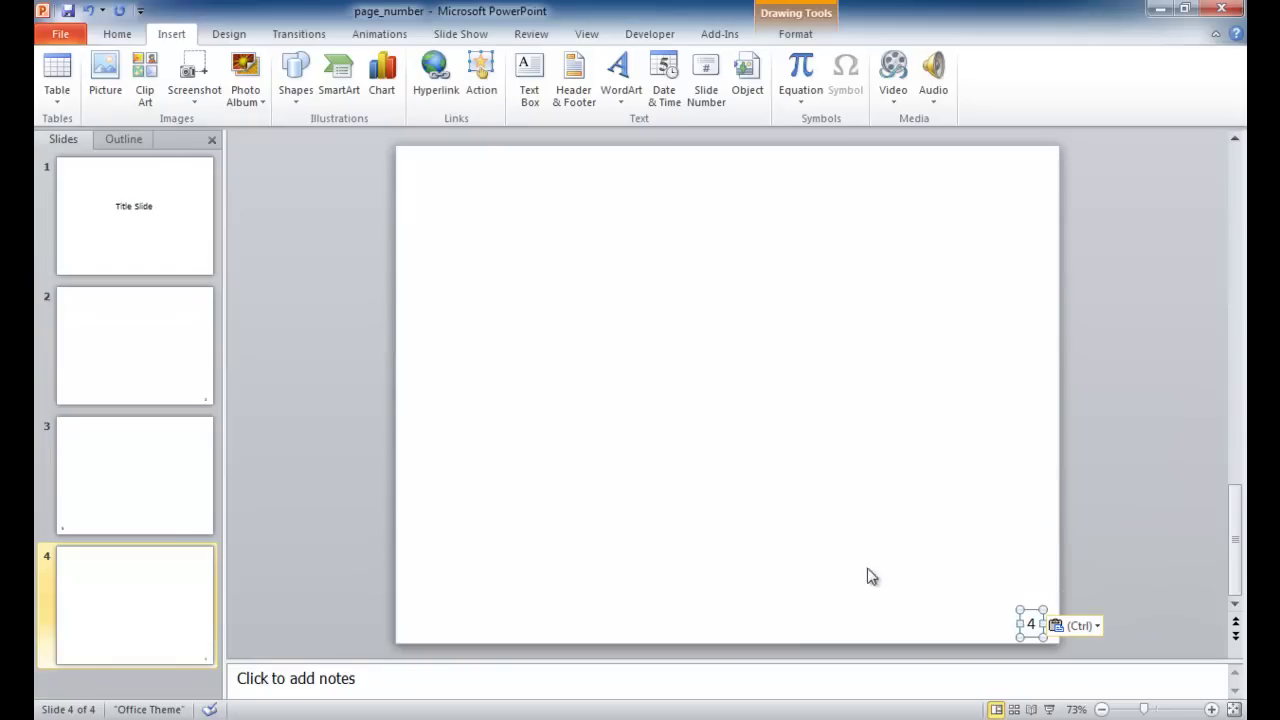
pyautogui.click(1120, 514)
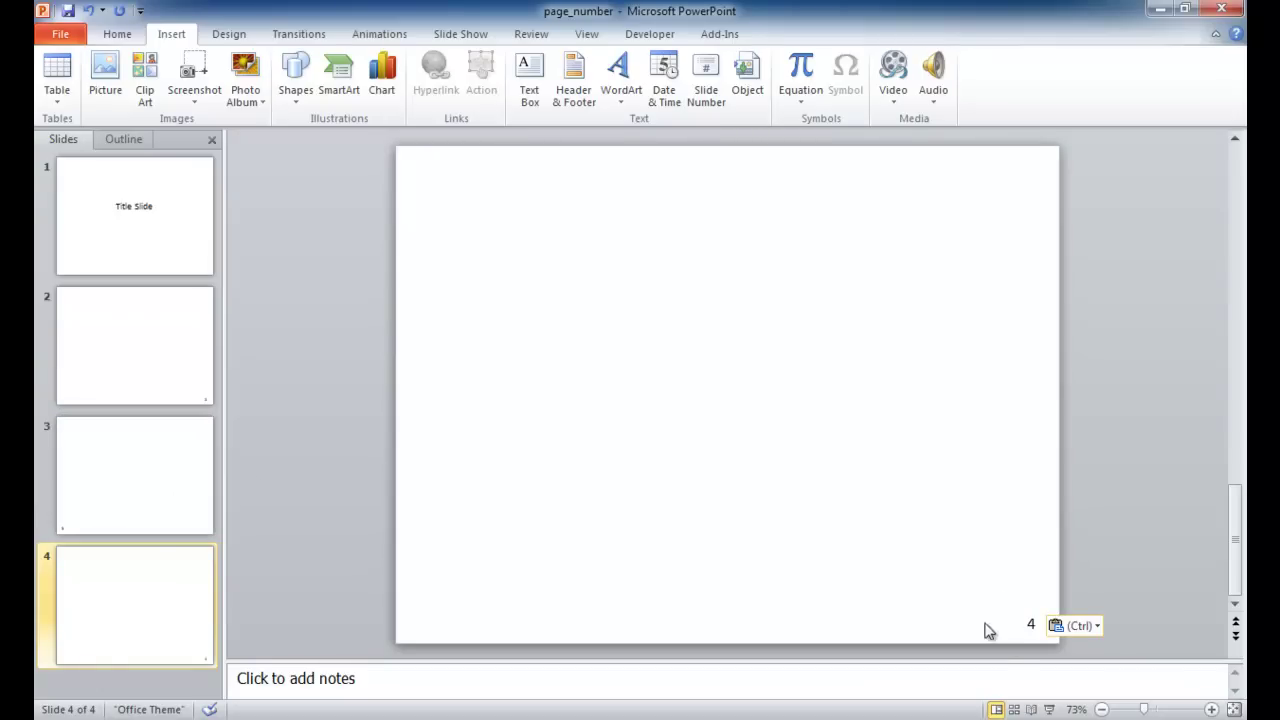
# Delete slide 3, then check the page numbers on slide 2 and the new slide 3.
pyautogui.click(115, 463)
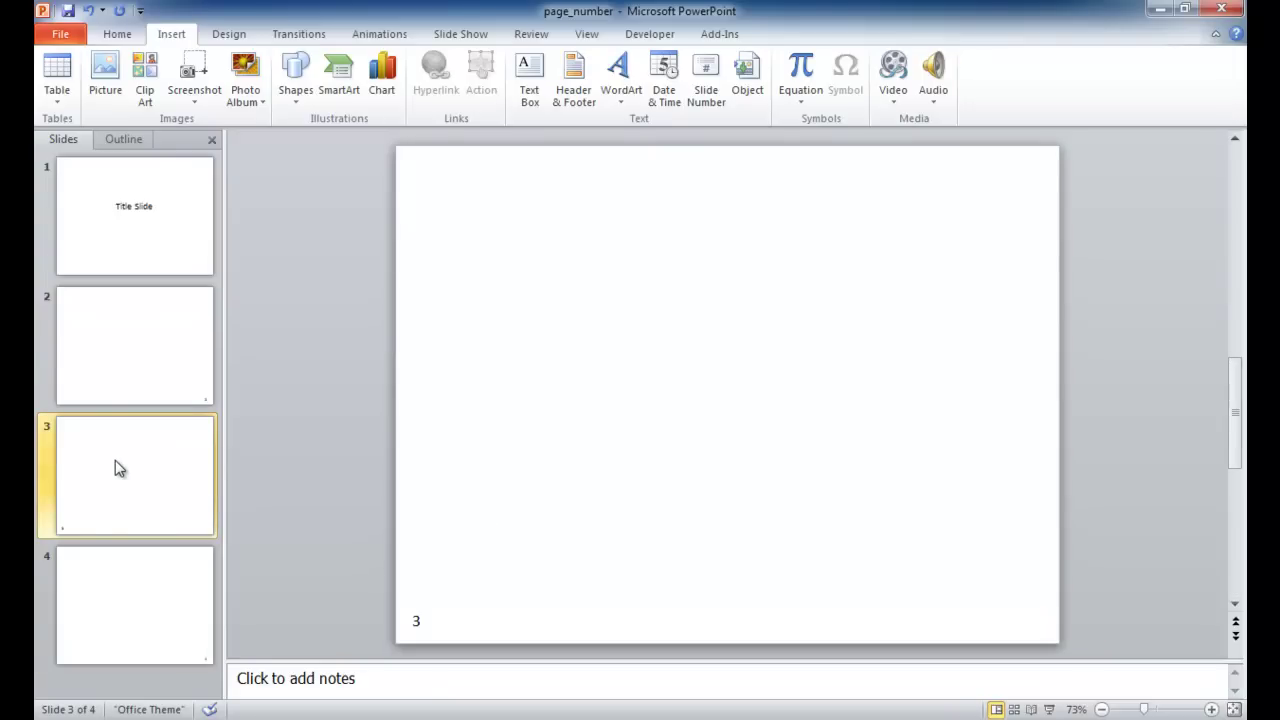
pyautogui.press('Delete')
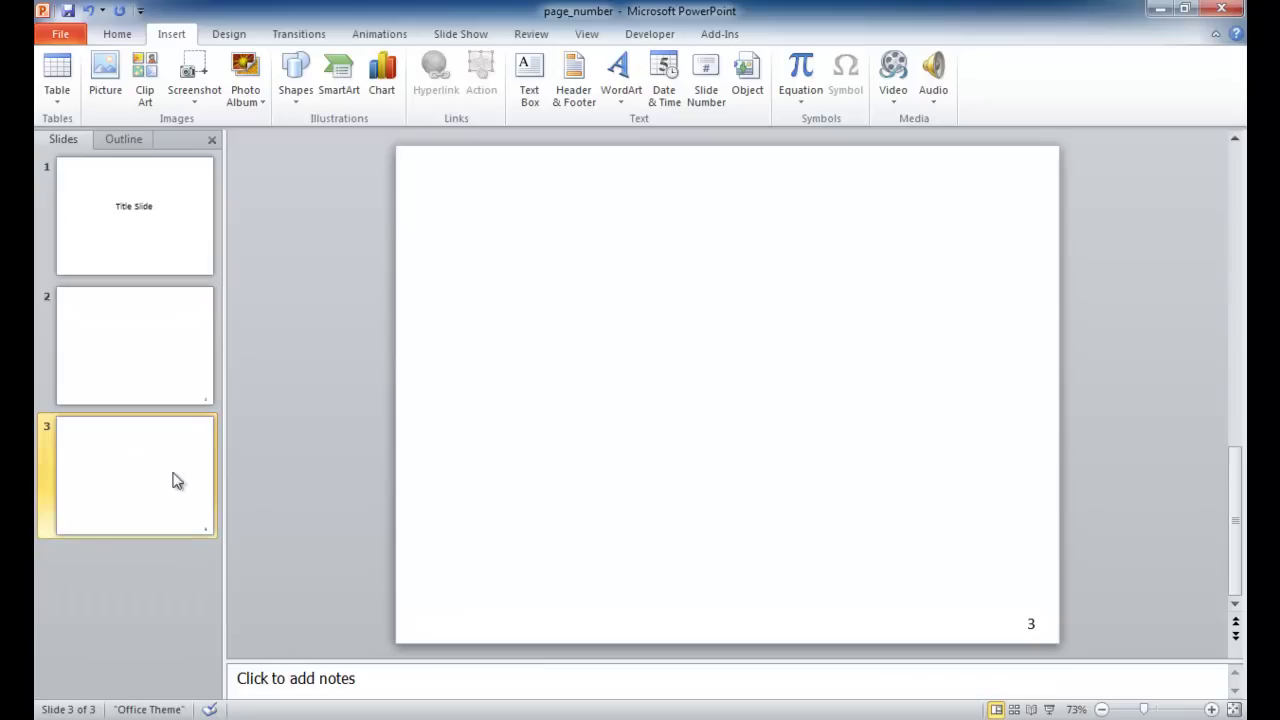
pyautogui.click(189, 371)
pyautogui.click(179, 466)
# Move the new slide 3's page-number box to the bottom-left corner and compare it with slide 2.
pyautogui.click(1036, 623)
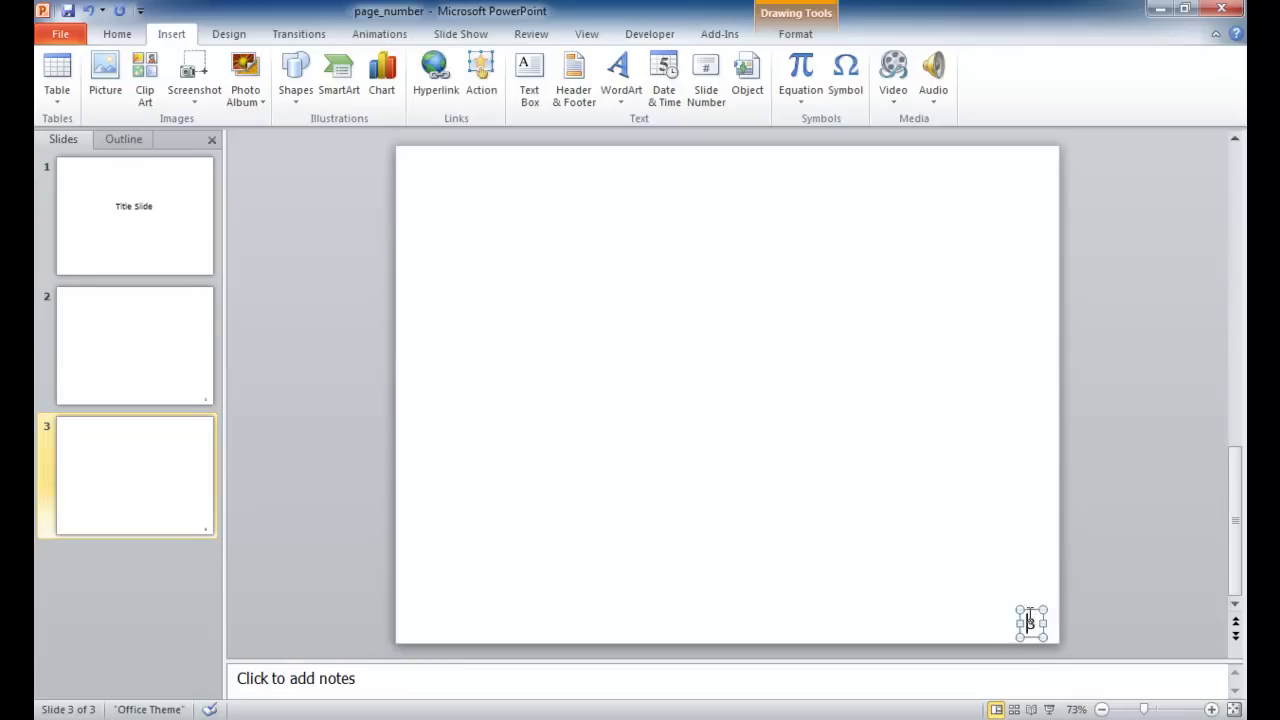
pyautogui.moveTo(1032, 611); pyautogui.dragTo(418, 612)
pyautogui.click(995, 555)
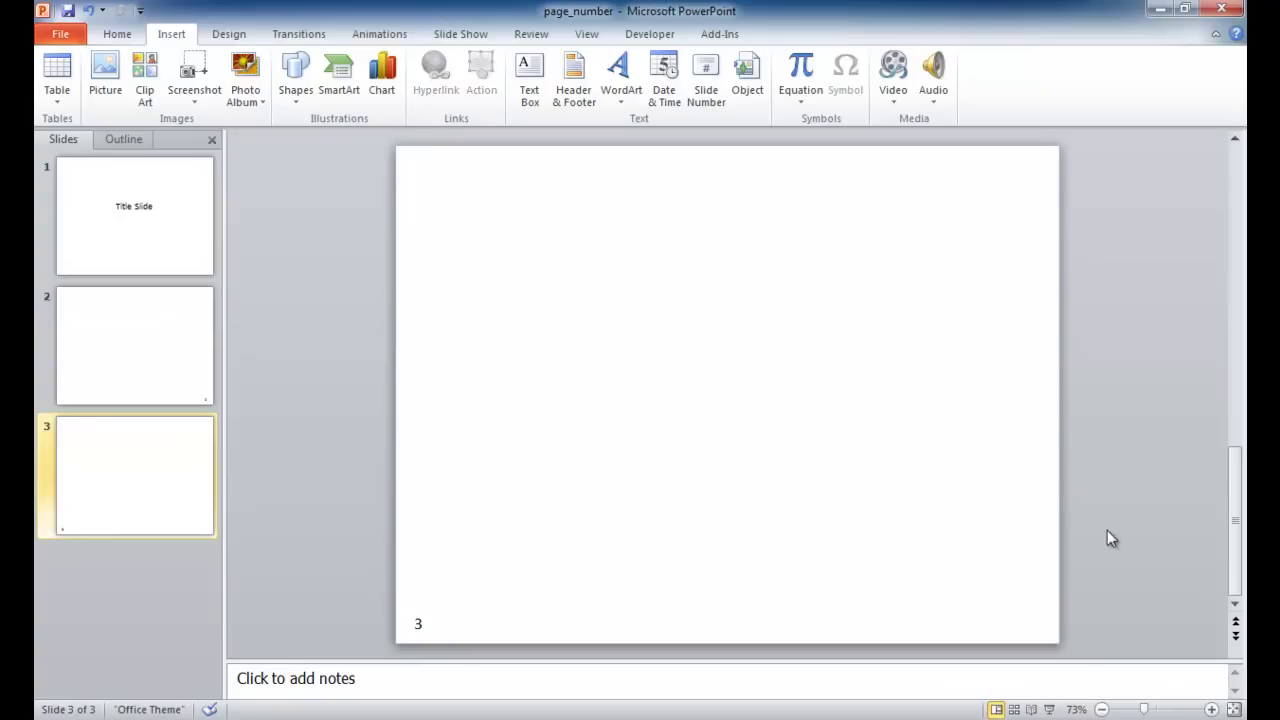
pyautogui.click(200, 388)
pyautogui.click(166, 458)
pyautogui.click(154, 457)
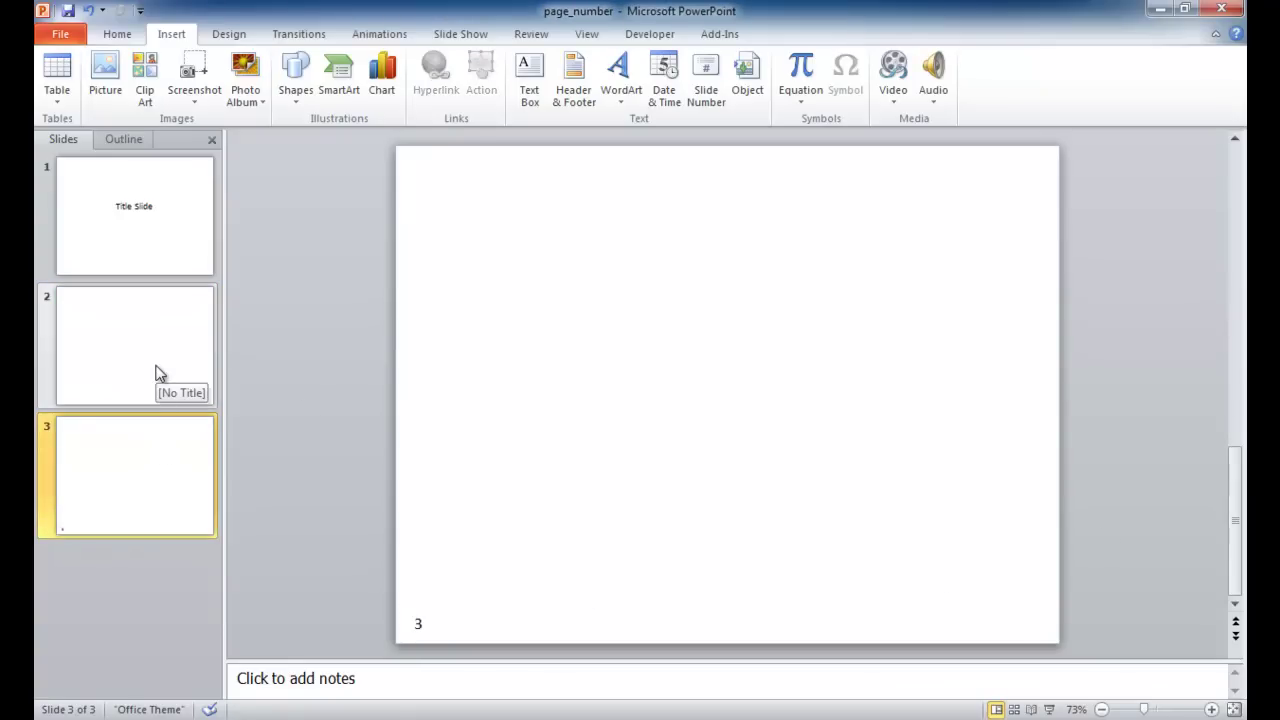
pyautogui.click(155, 373)
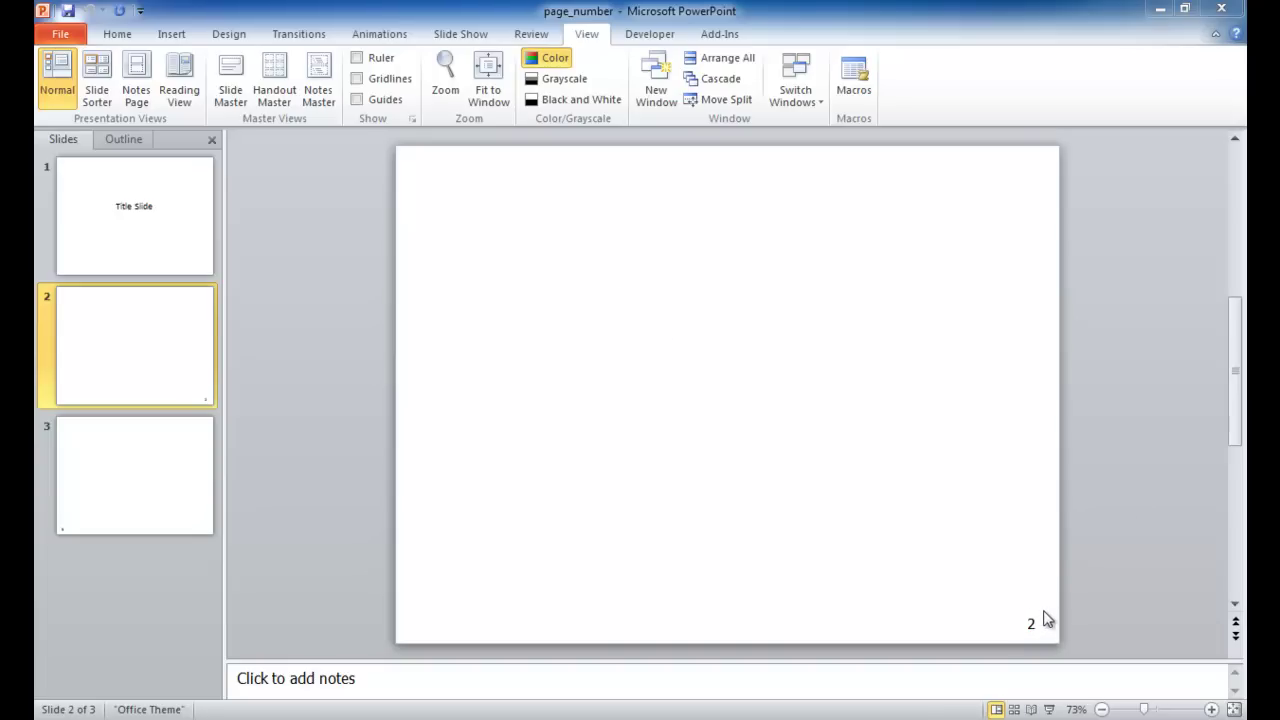
# Draw a narrow text box near the top of slide 2 for the Page label.
pyautogui.click(117, 36)
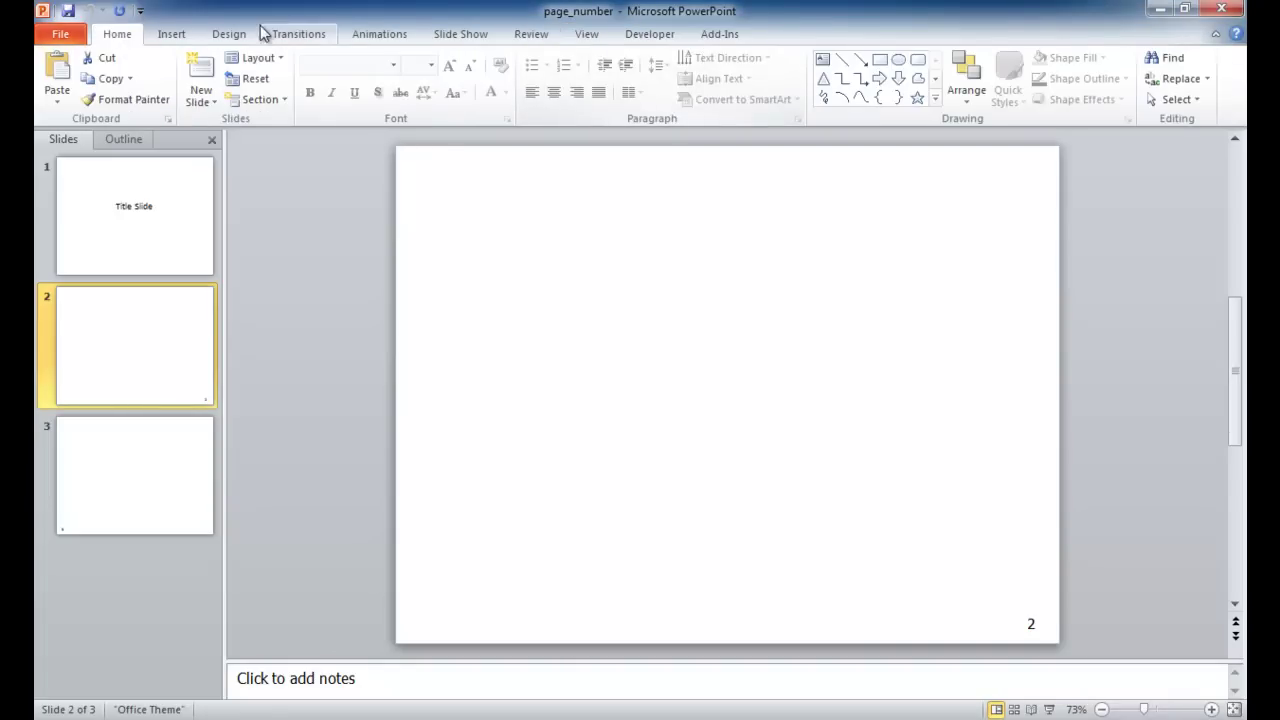
pyautogui.click(180, 36)
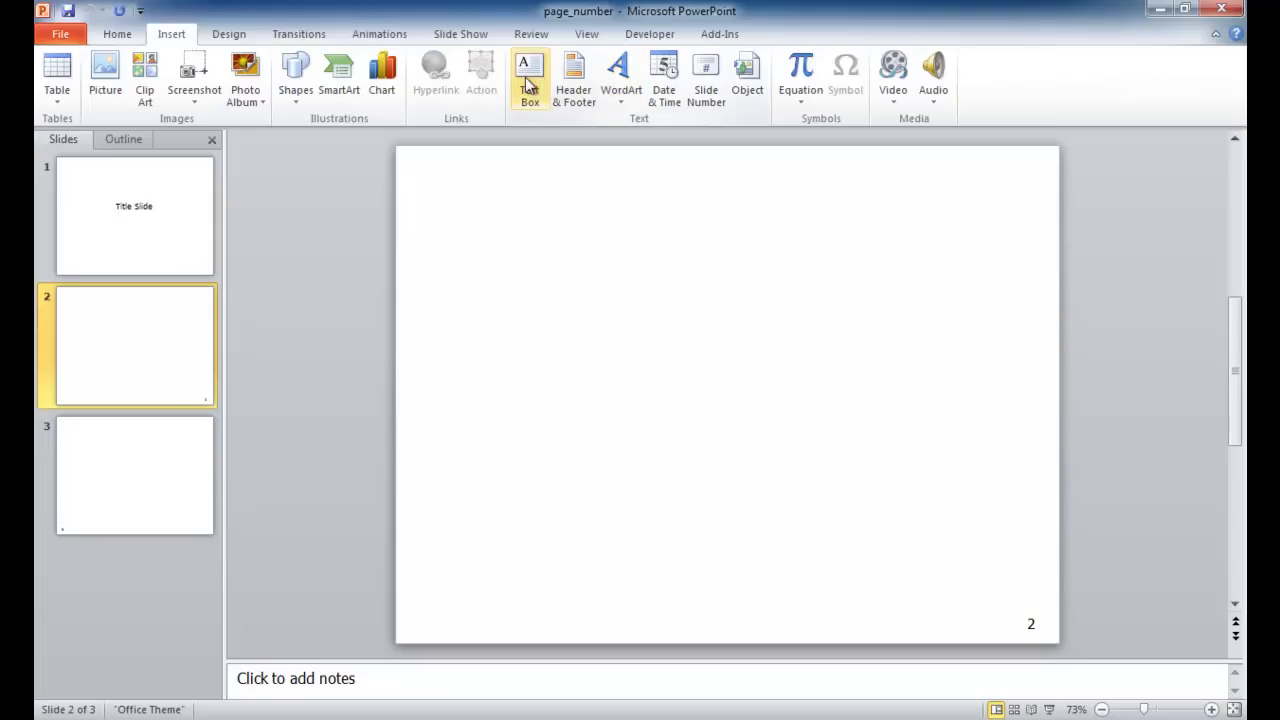
pyautogui.click(120, 34)
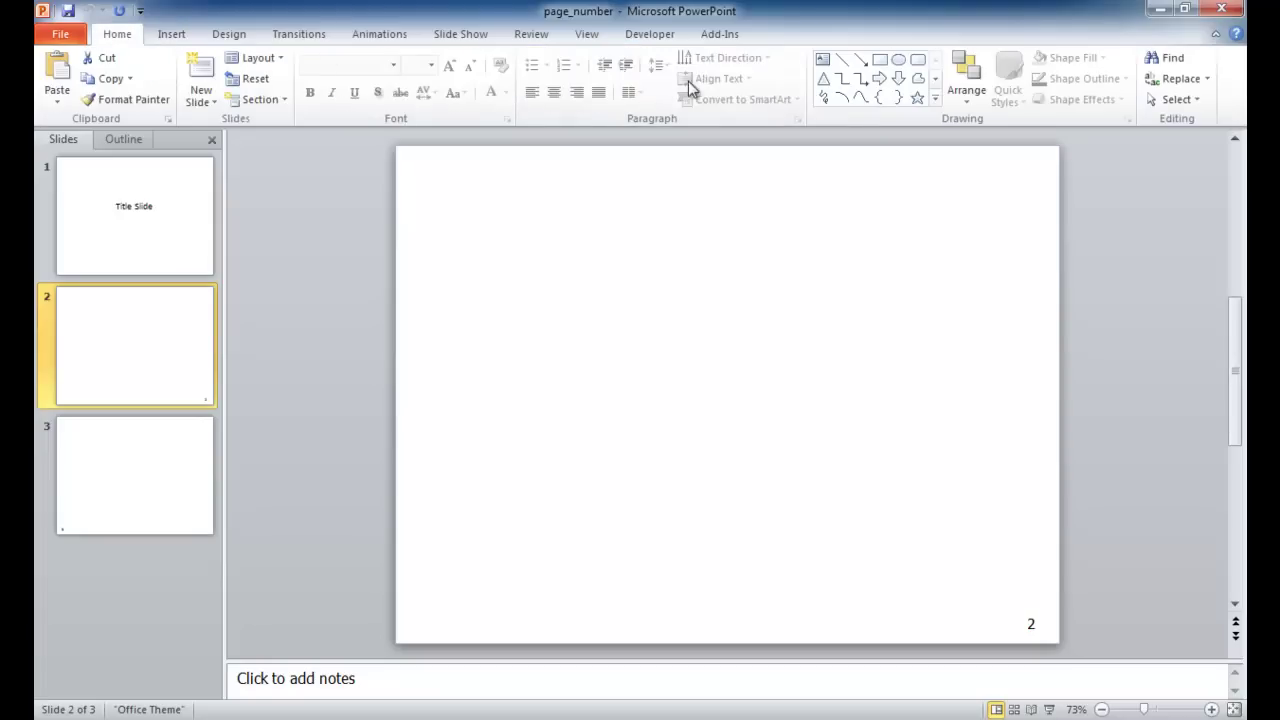
pyautogui.click(822, 62)
pyautogui.moveTo(451, 234); pyautogui.dragTo(674, 346)
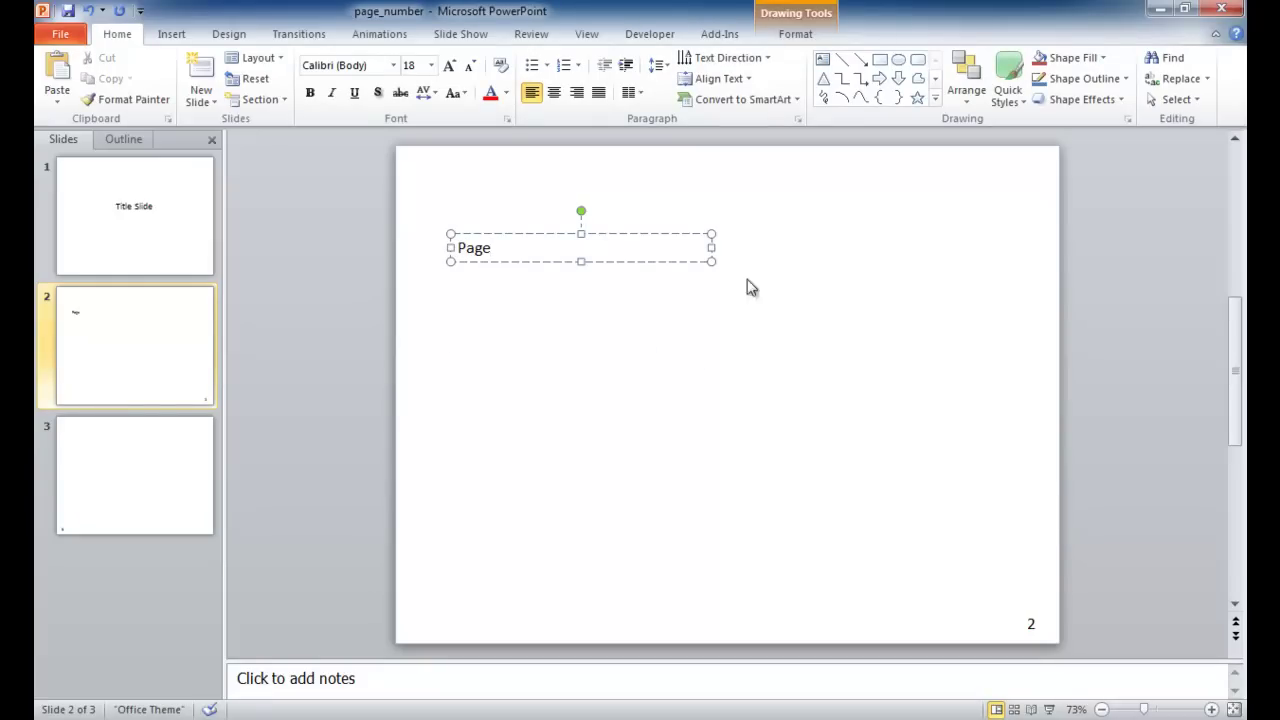
pyautogui.moveTo(710, 261)
pyautogui.mouseDown()
pyautogui.moveTo(508, 267)
pyautogui.moveTo(574, 334)
pyautogui.moveTo(688, 393)
pyautogui.mouseUp()
# Add a second text box holding the slide number 2, shrunk and placed beside Page.
pyautogui.click(822, 60)
pyautogui.click(171, 34)
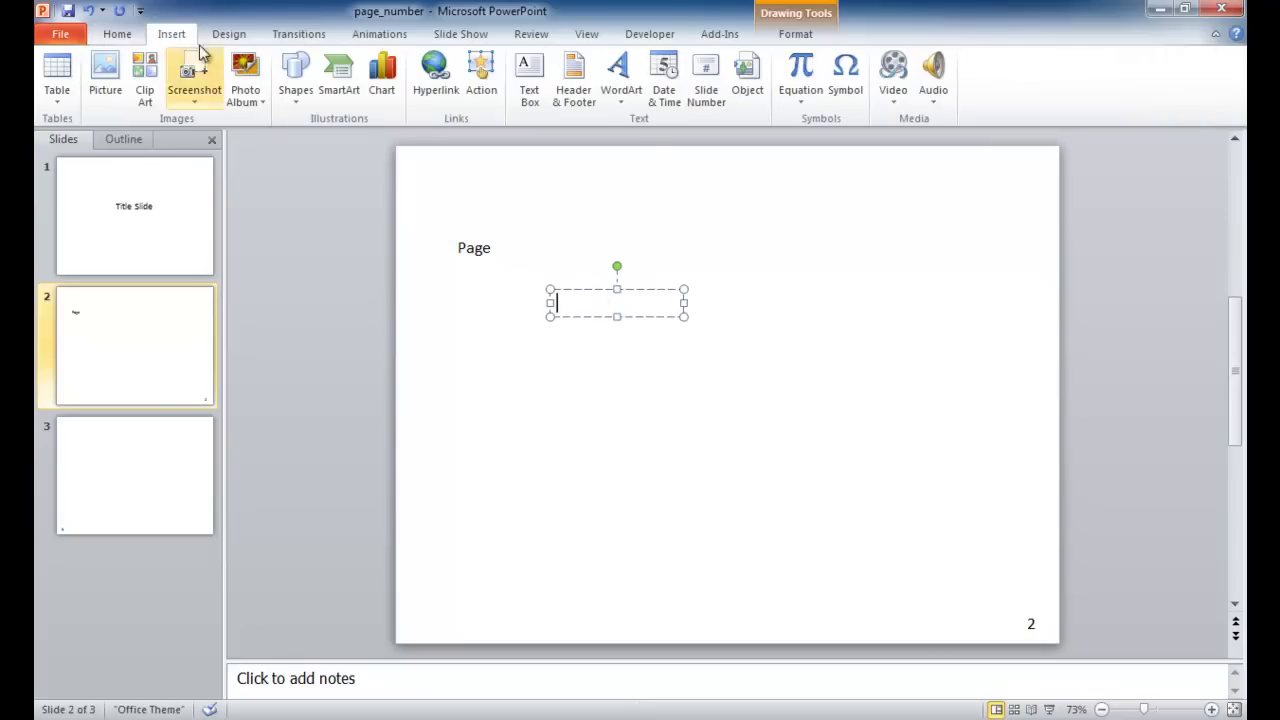
pyautogui.click(708, 90)
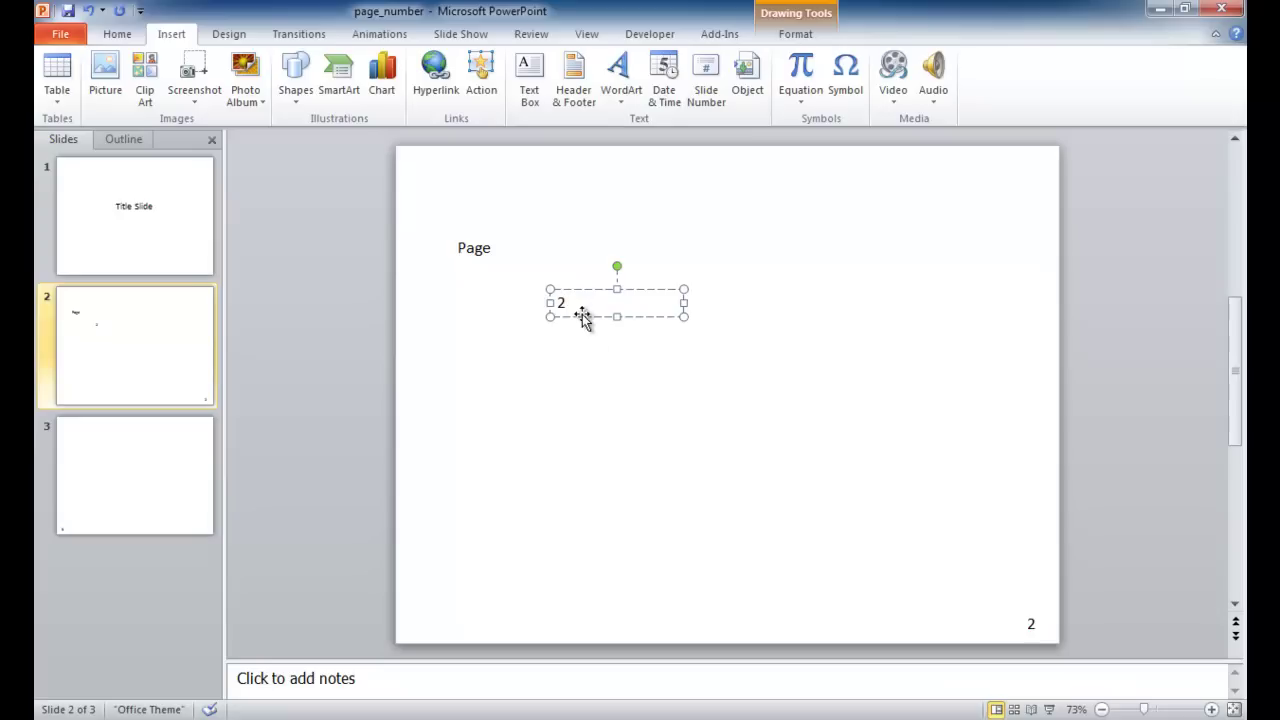
pyautogui.click(620, 350)
pyautogui.click(565, 303)
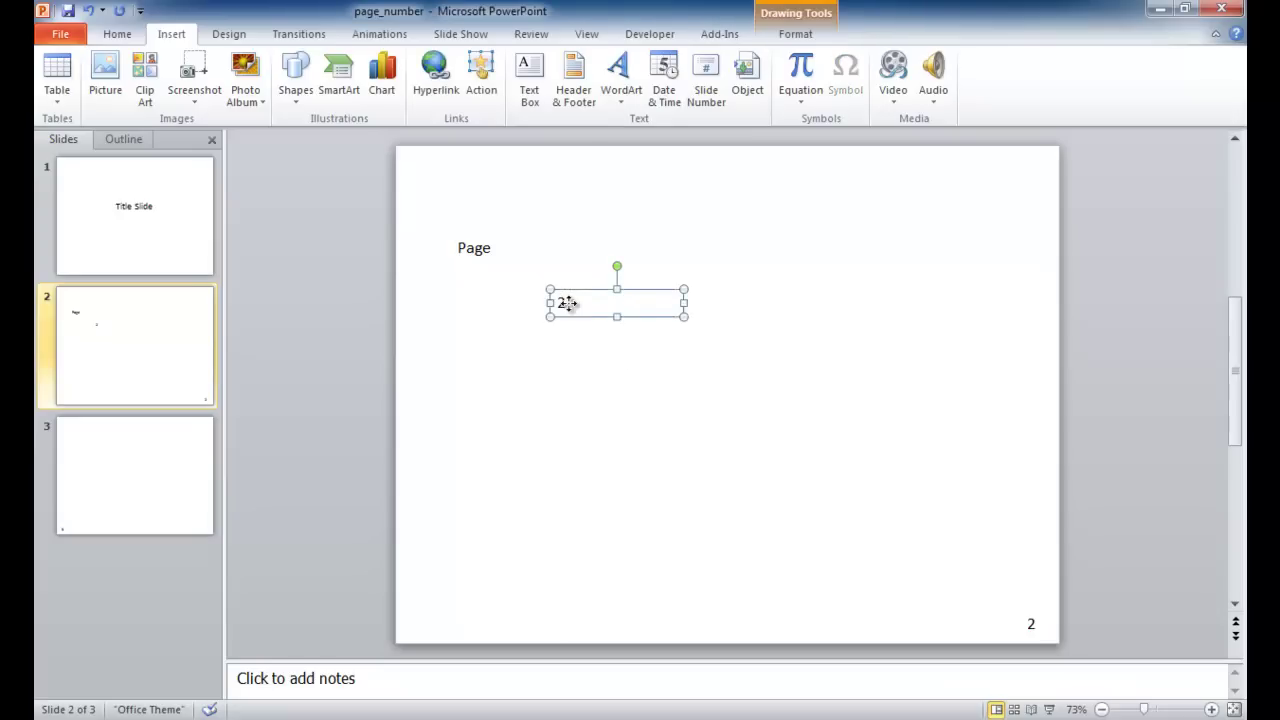
pyautogui.moveTo(557, 300); pyautogui.dragTo(542, 301)
pyautogui.moveTo(657, 317)
pyautogui.mouseDown()
pyautogui.moveTo(551, 317)
pyautogui.moveTo(590, 303)
pyautogui.mouseUp()
# Apply a WordArt style to the 2, enlarge it to size 54, and narrow its box.
pyautogui.doubleClick(590, 303)
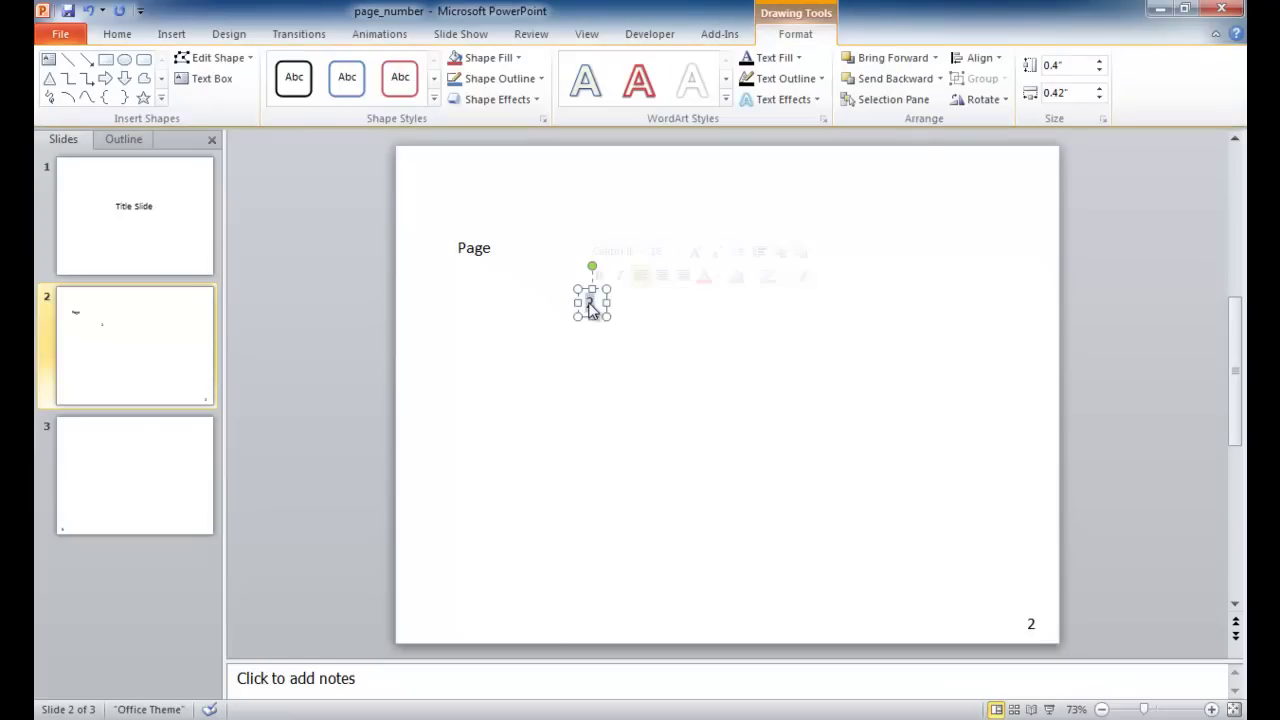
pyautogui.click(725, 98)
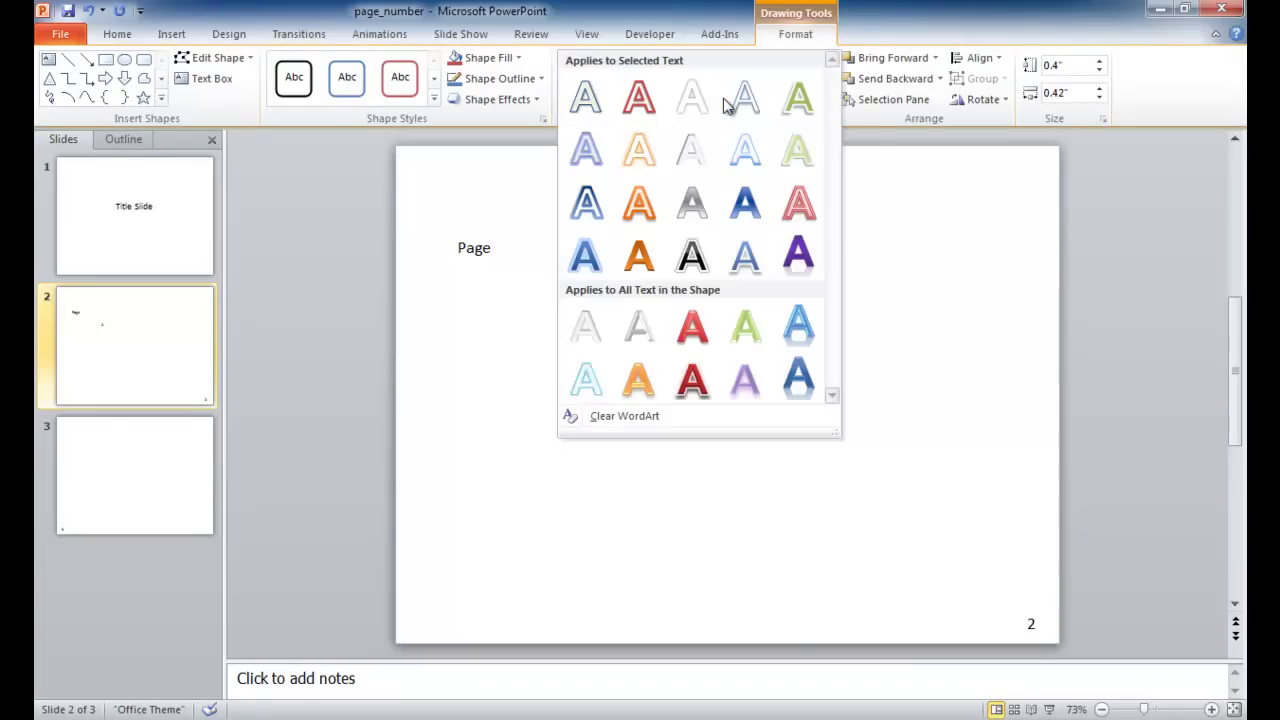
pyautogui.click(700, 324)
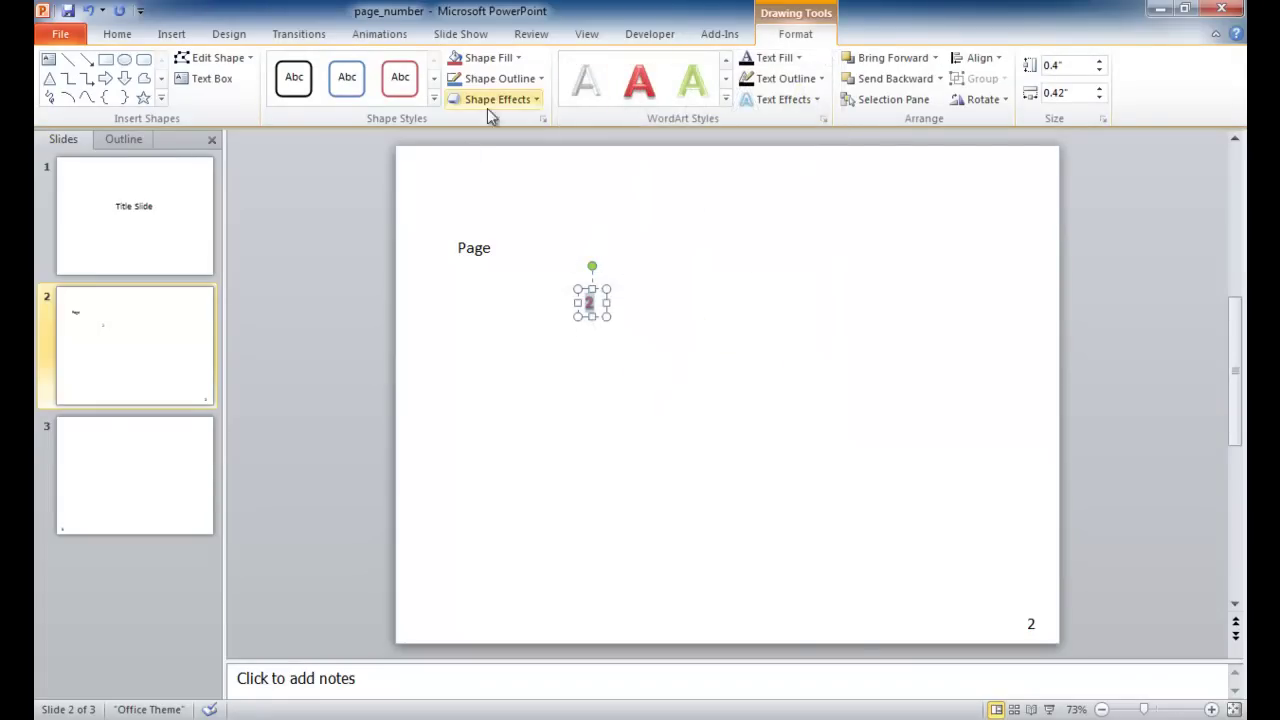
pyautogui.rightClick(590, 305)
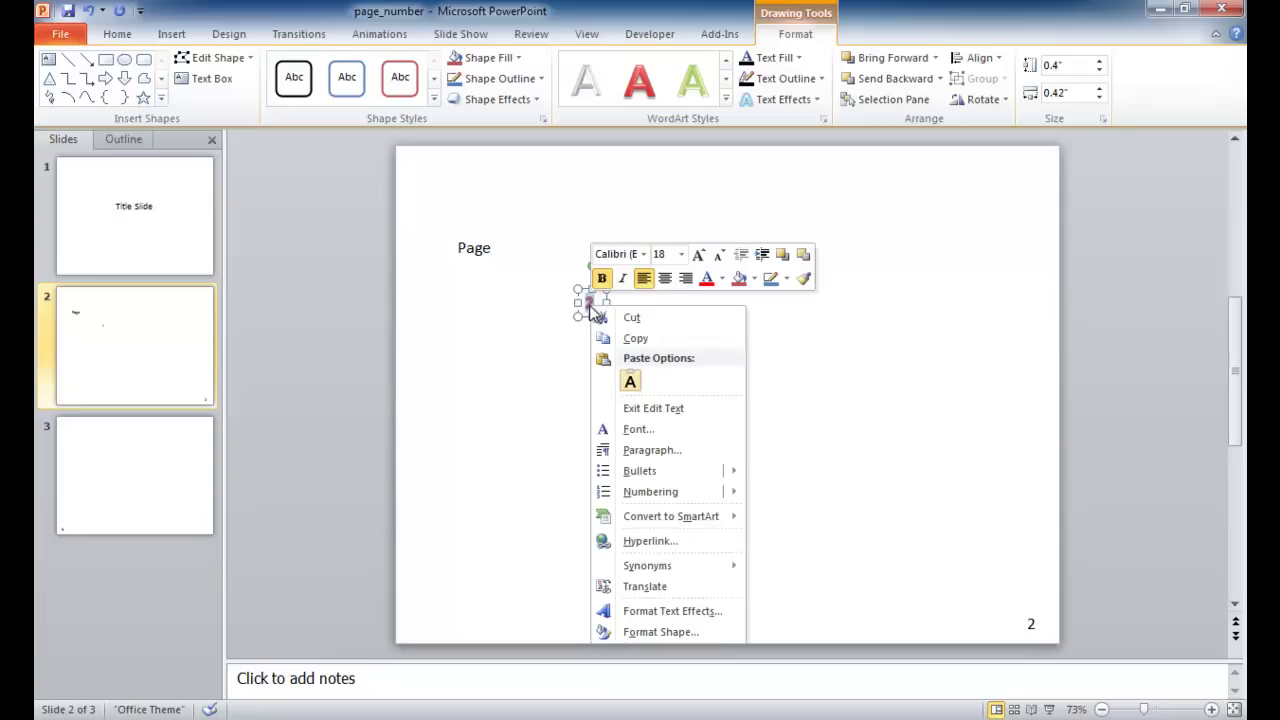
pyautogui.click(698, 255)
pyautogui.click(698, 255)
pyautogui.click(698, 255)
pyautogui.click(698, 255)
pyautogui.click(698, 255)
pyautogui.click(698, 255)
pyautogui.click(698, 255)
pyautogui.click(698, 255)
pyautogui.click(609, 325)
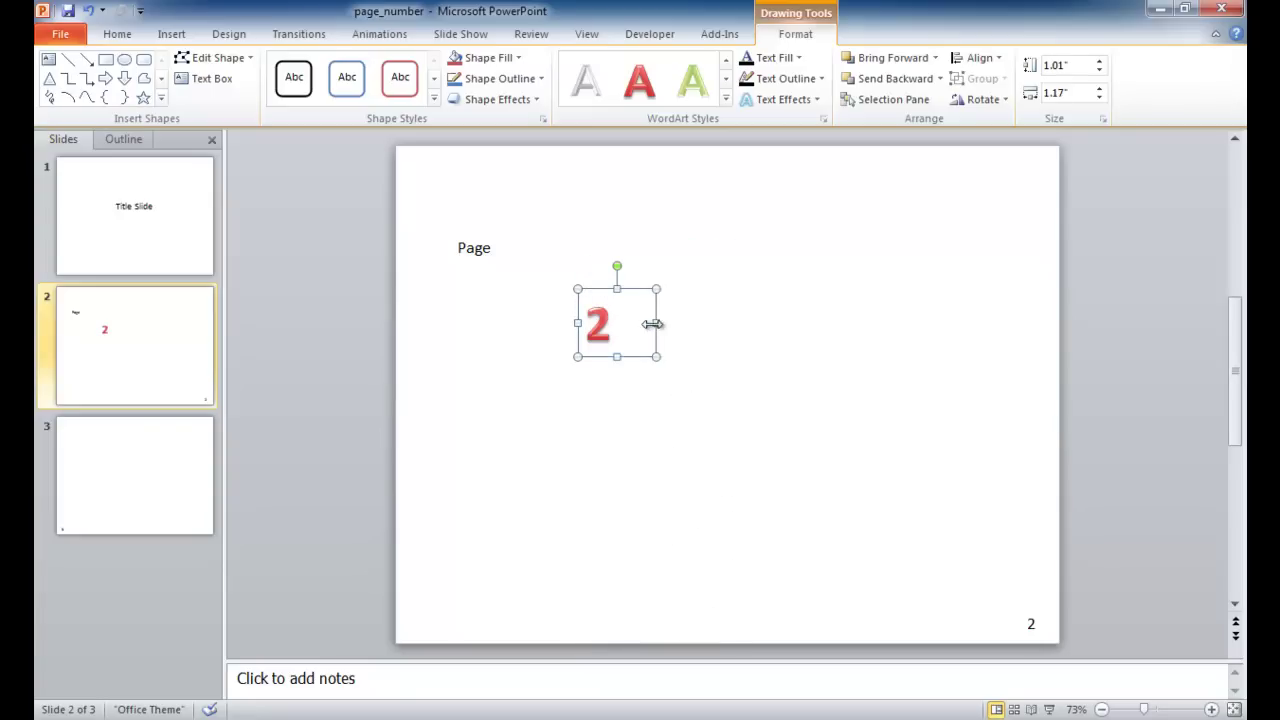
pyautogui.moveTo(656, 322); pyautogui.dragTo(585, 323)
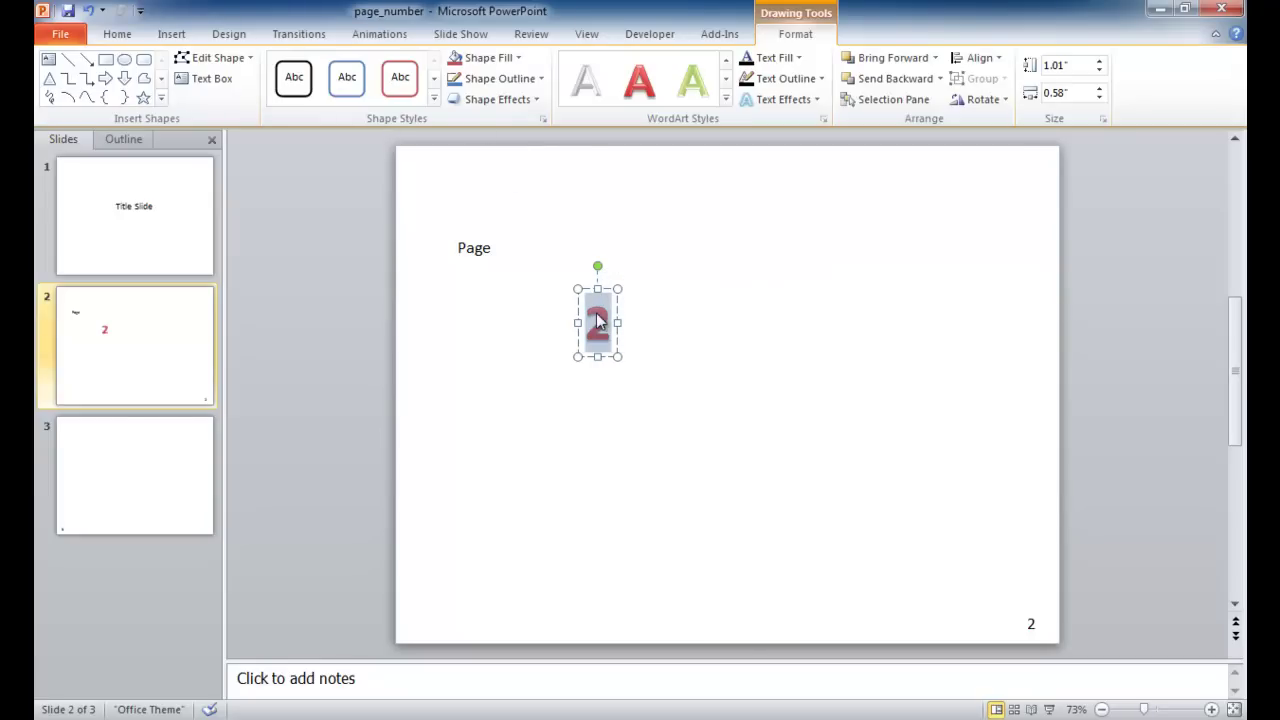
# Change the font of the 2 to Giddyup Std.
pyautogui.rightClick(596, 313)
pyautogui.click(650, 261)
pyautogui.click(650, 261)
pyautogui.moveTo(860, 305); pyautogui.dragTo(860, 453)
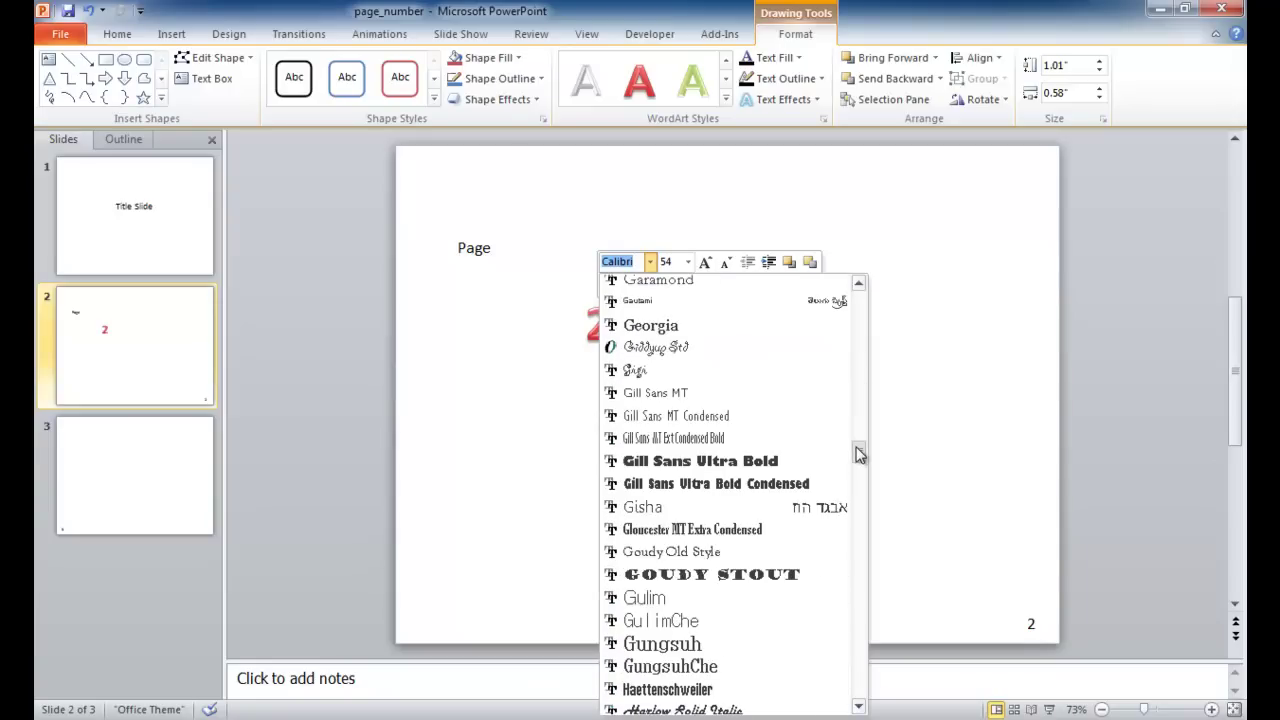
pyautogui.click(671, 348)
pyautogui.click(565, 398)
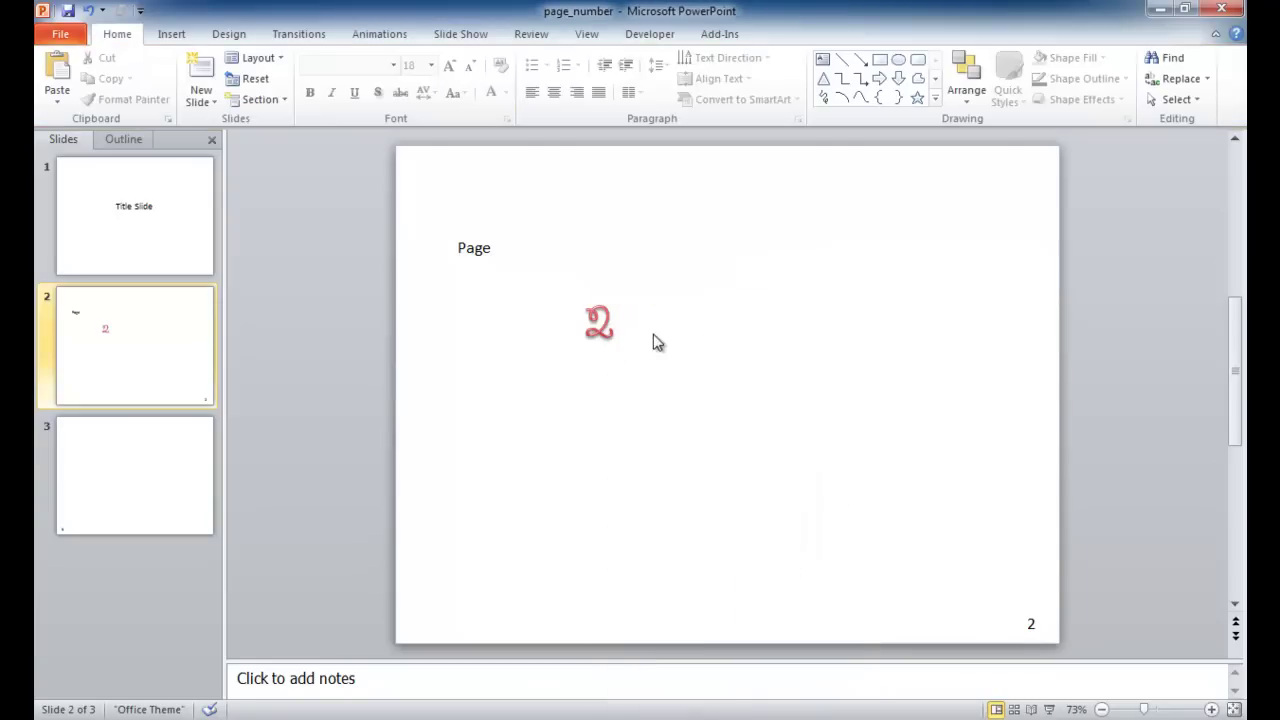
# Apply a blue WordArt style to Page, widen its box to 2.08 inches, and set it above the 2.
pyautogui.click(488, 252)
pyautogui.doubleClick(480, 249)
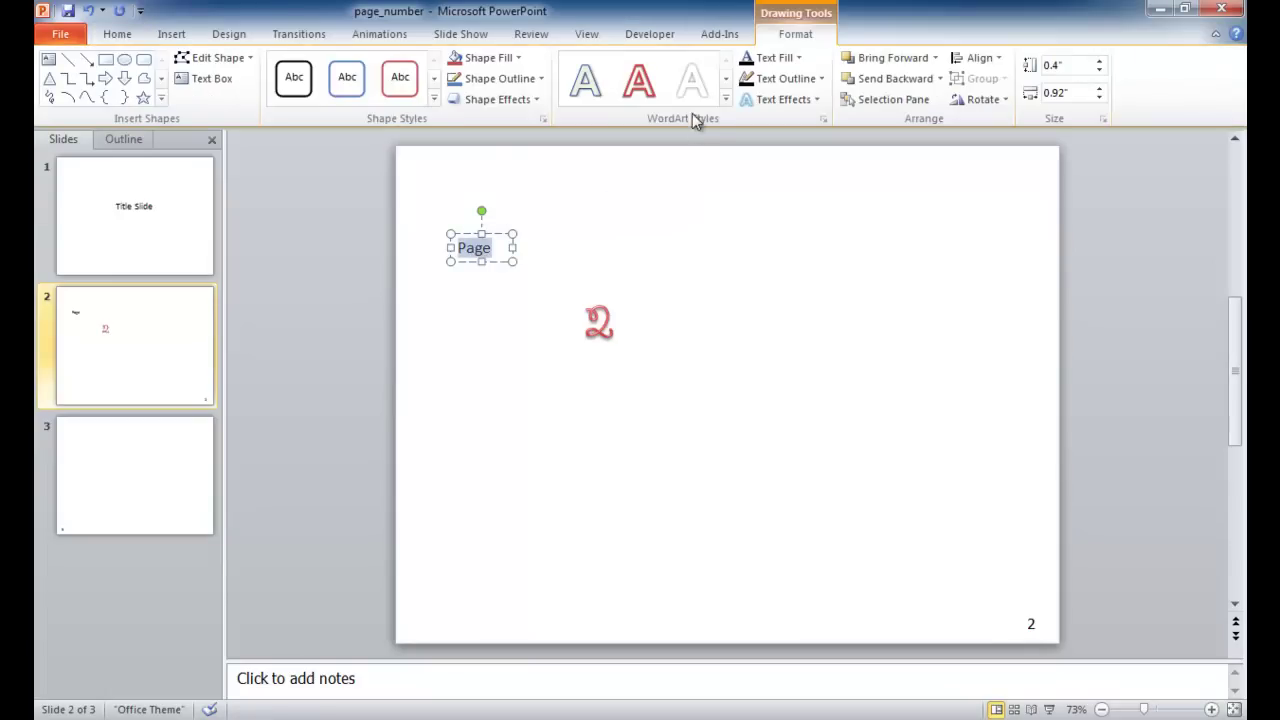
pyautogui.click(724, 100)
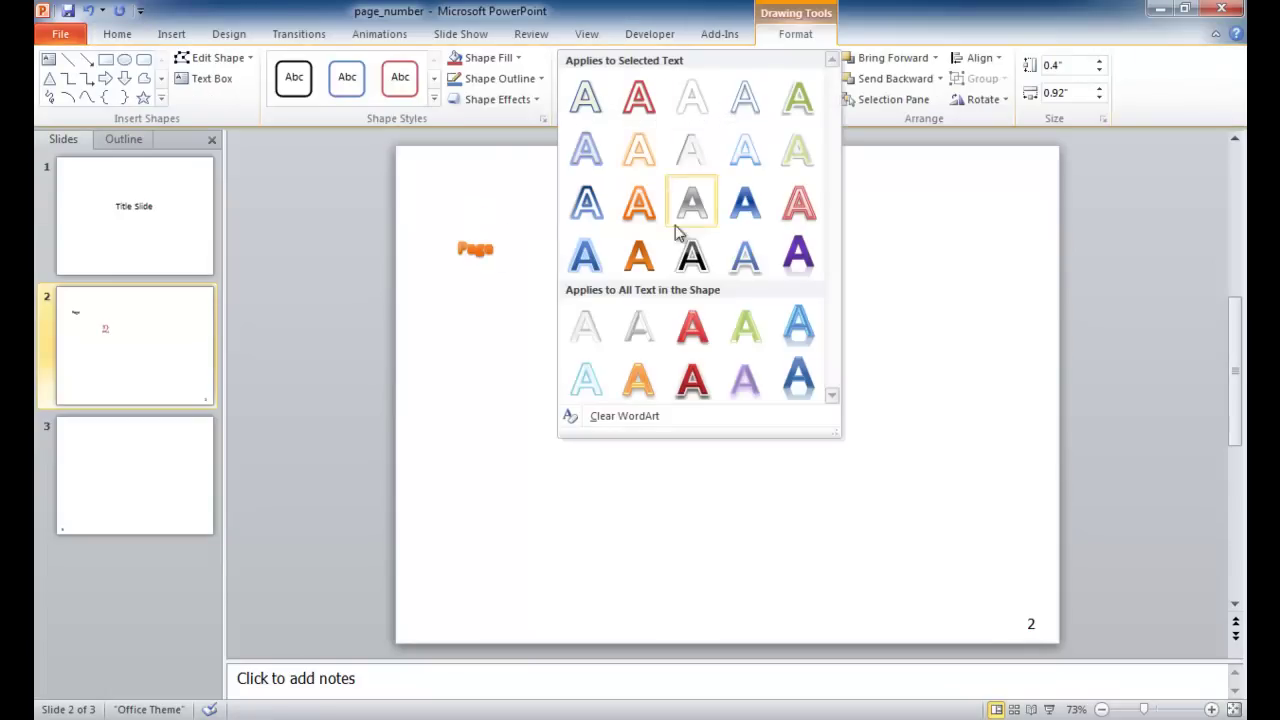
pyautogui.click(797, 377)
pyautogui.moveTo(514, 248); pyautogui.dragTo(593, 285)
pyautogui.click(700, 309)
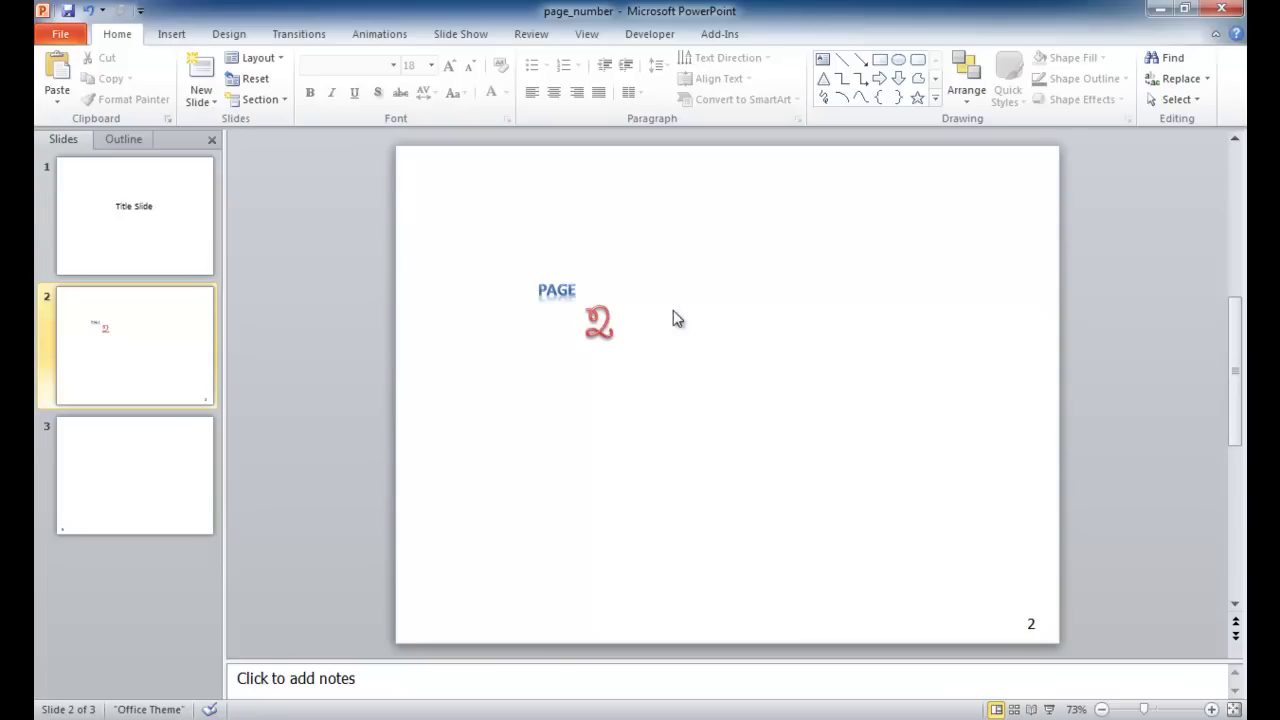
# Select the PAGE label and decorative 2 together and paste them onto slide 3.
pyautogui.click(569, 295)
pyautogui.click(680, 354)
pyautogui.moveTo(706, 371); pyautogui.dragTo(505, 248)
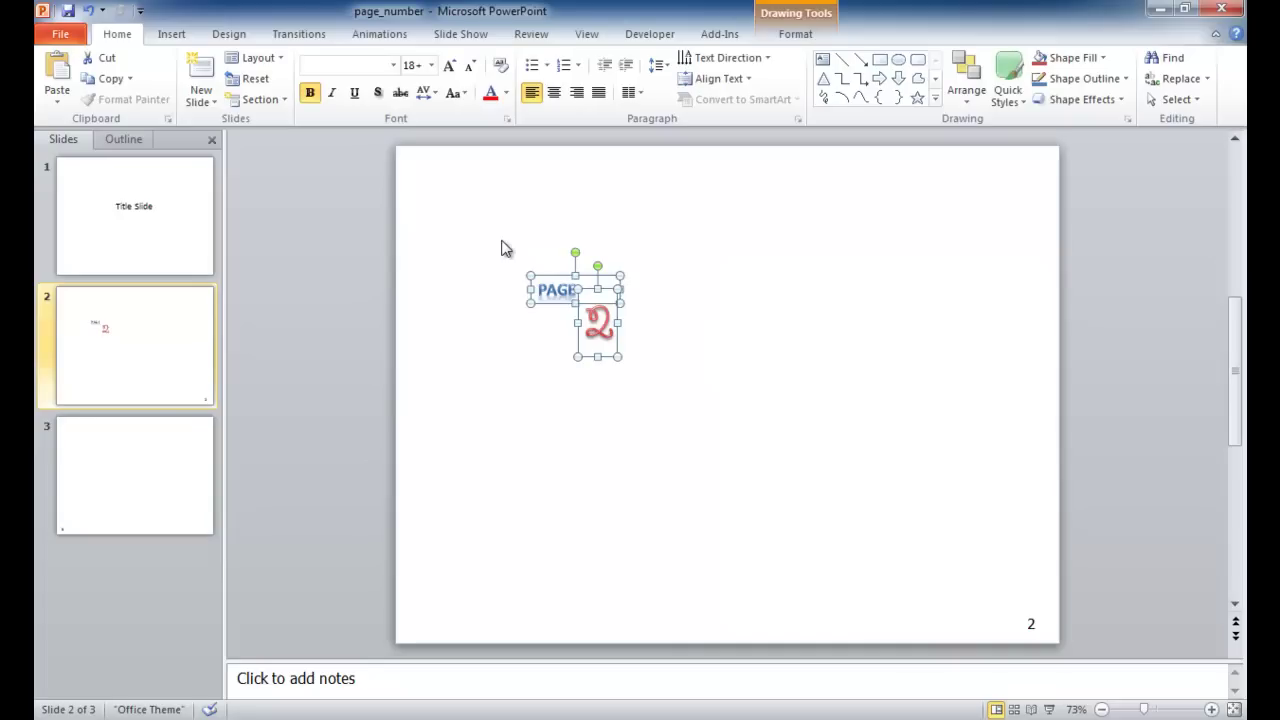
pyautogui.click(481, 238)
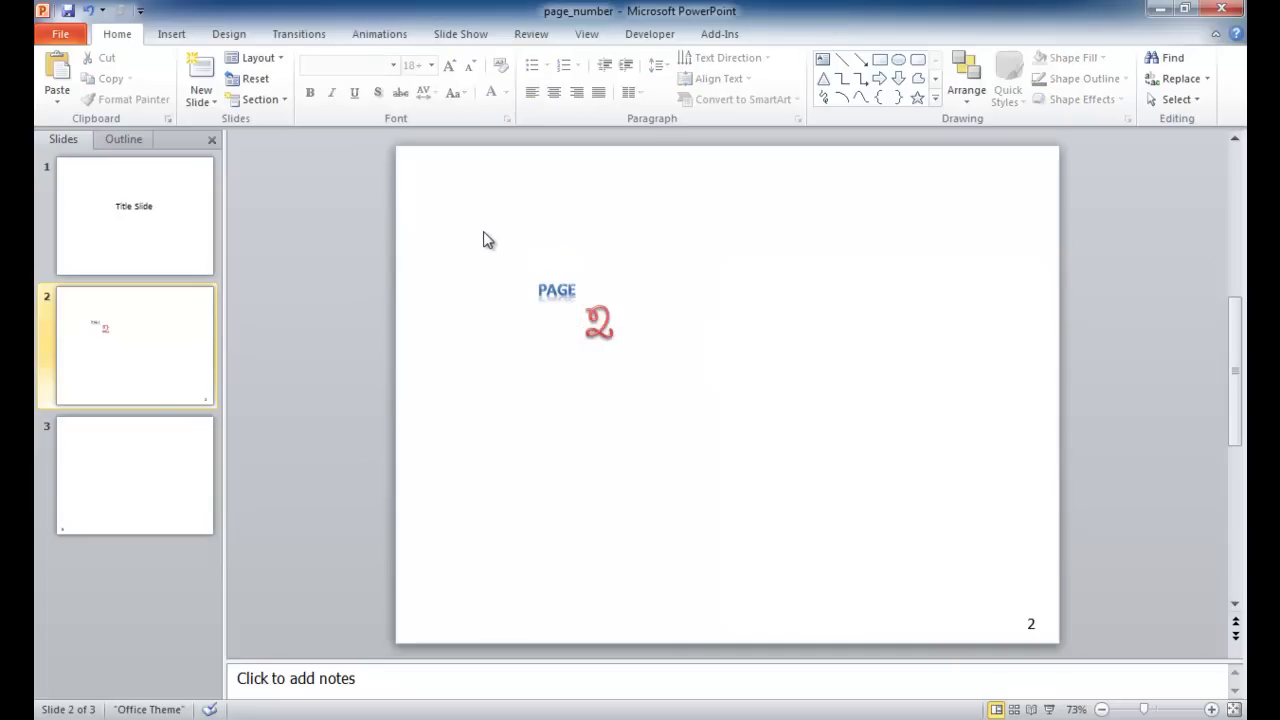
pyautogui.moveTo(483, 238); pyautogui.dragTo(698, 398)
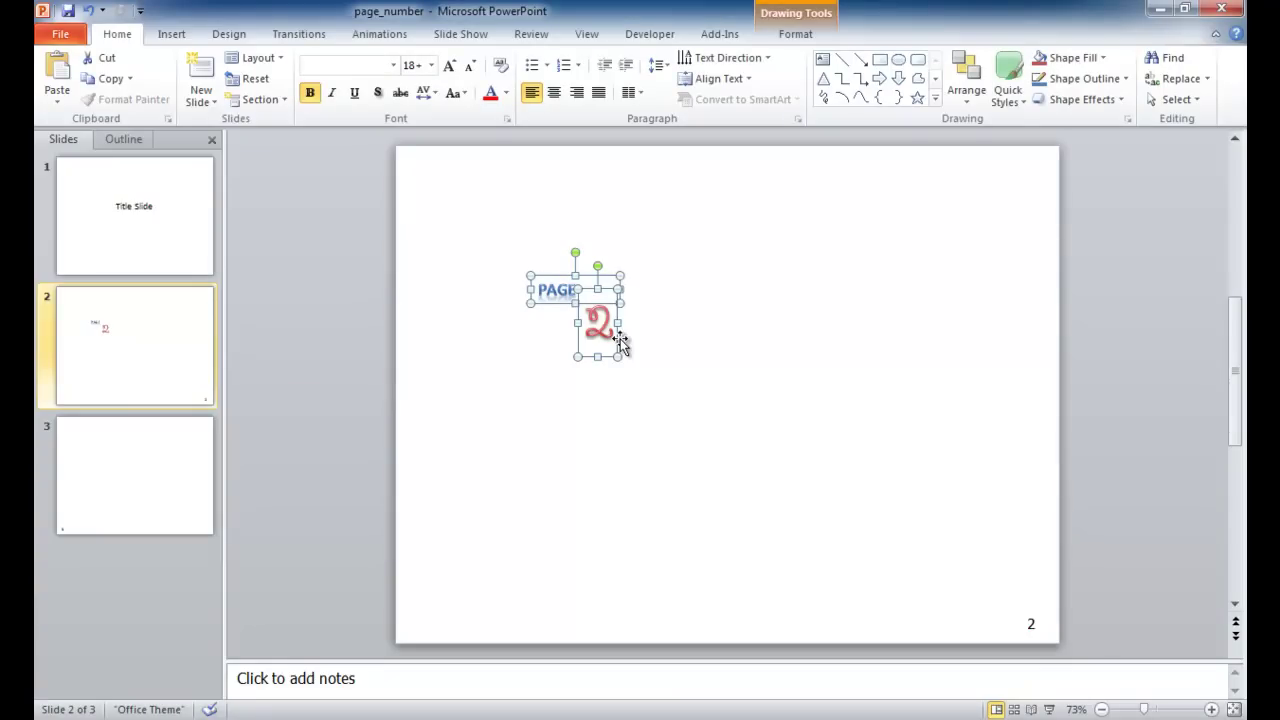
pyautogui.click(186, 472)
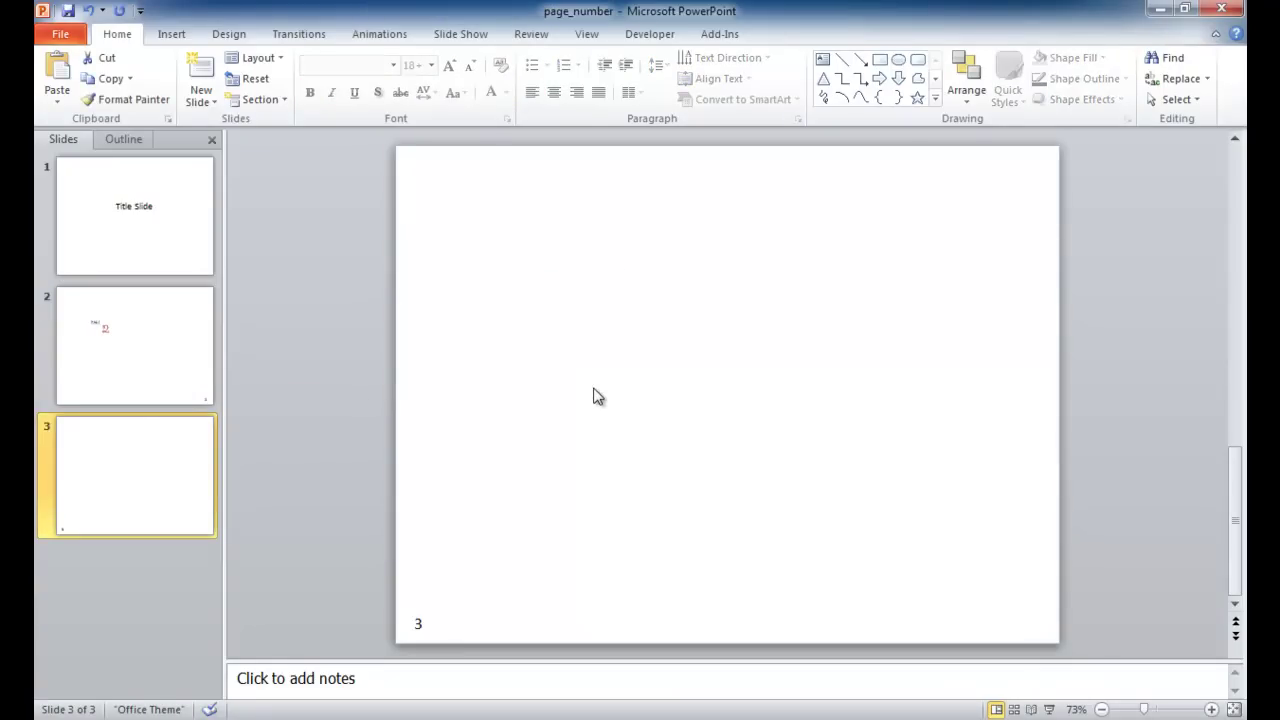
pyautogui.hotkey('ctrl', 'v')
pyautogui.click(729, 397)
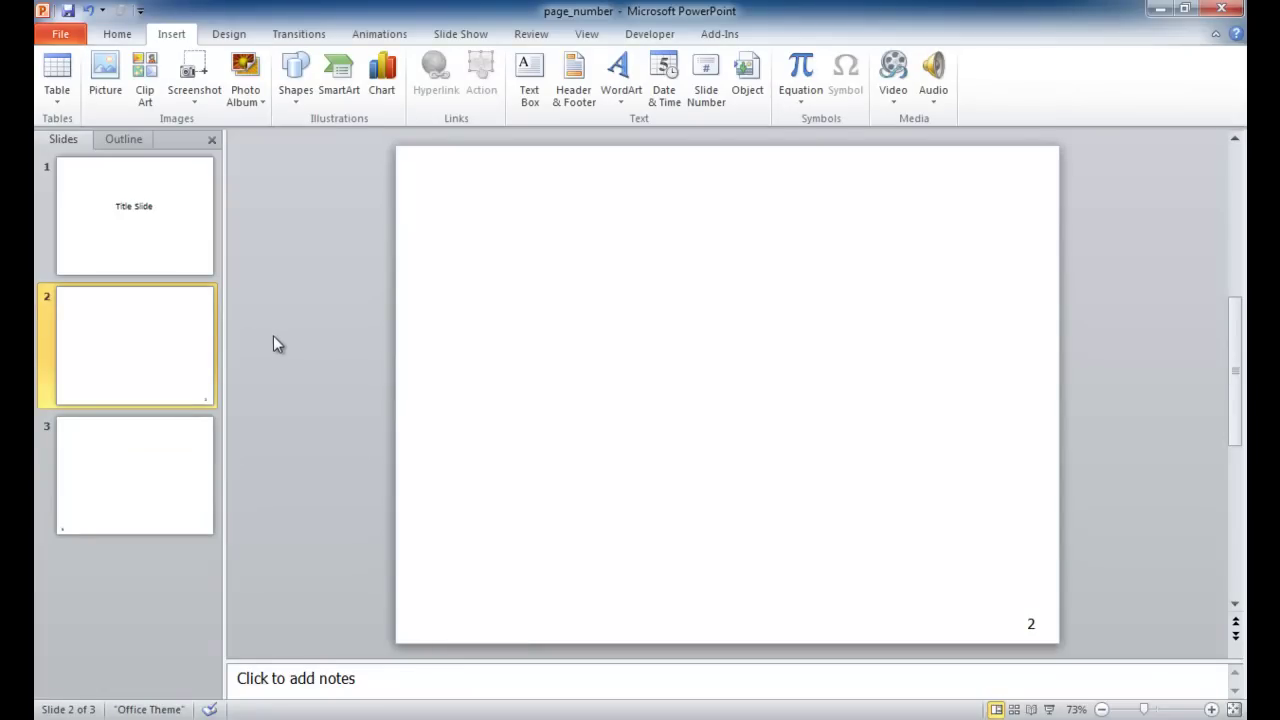
pyautogui.click(140, 487)
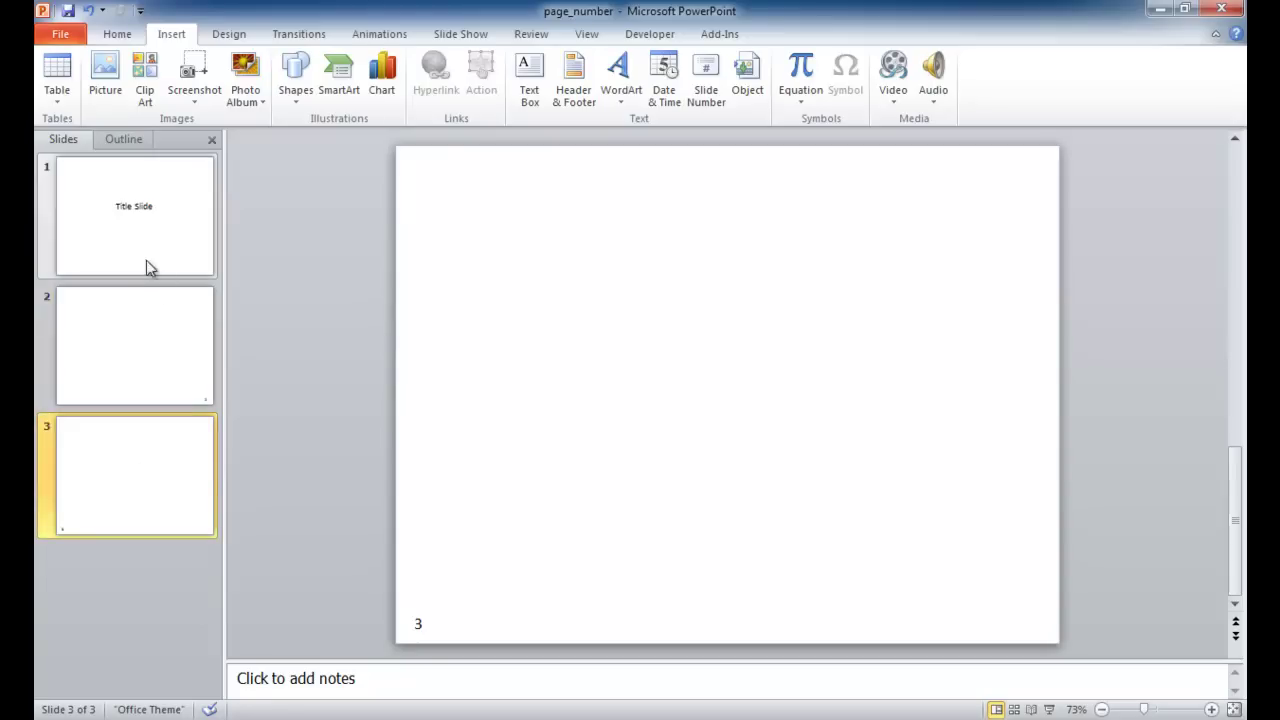
pyautogui.click(112, 36)
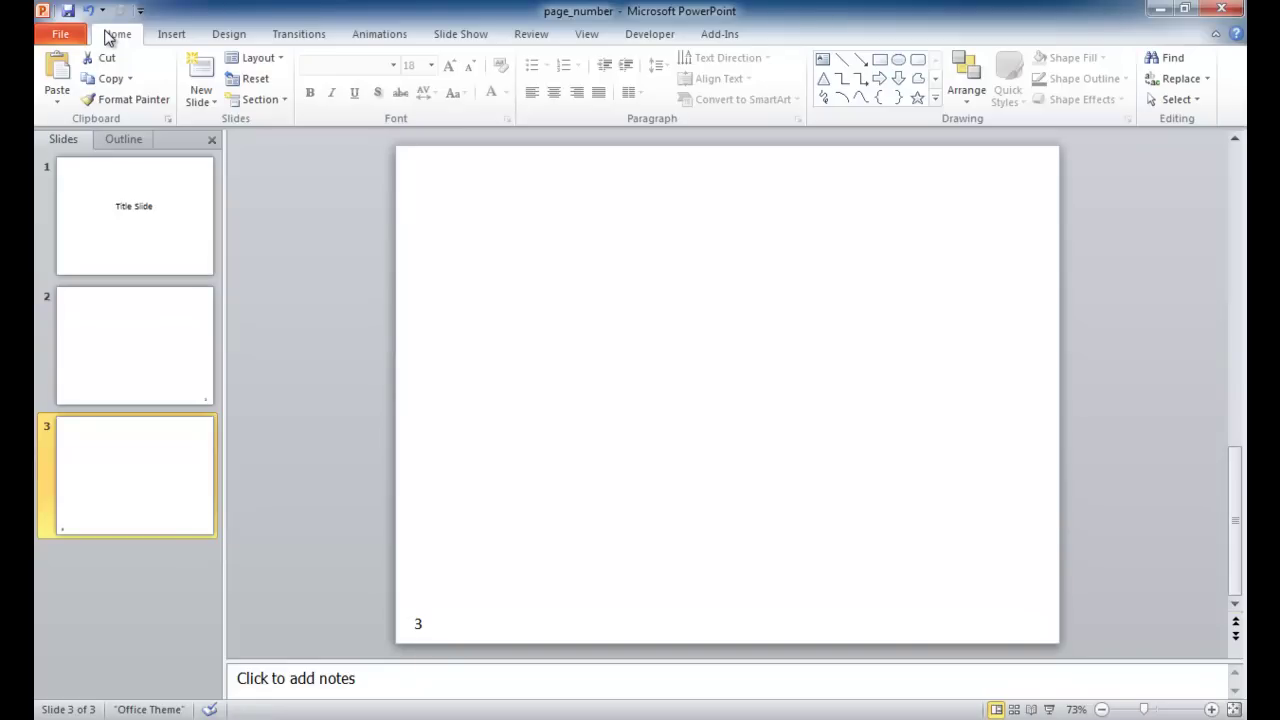
# Open Print preview and switch the layout to Full Page Slides, then back to Notes Pages.
pyautogui.click(60, 36)
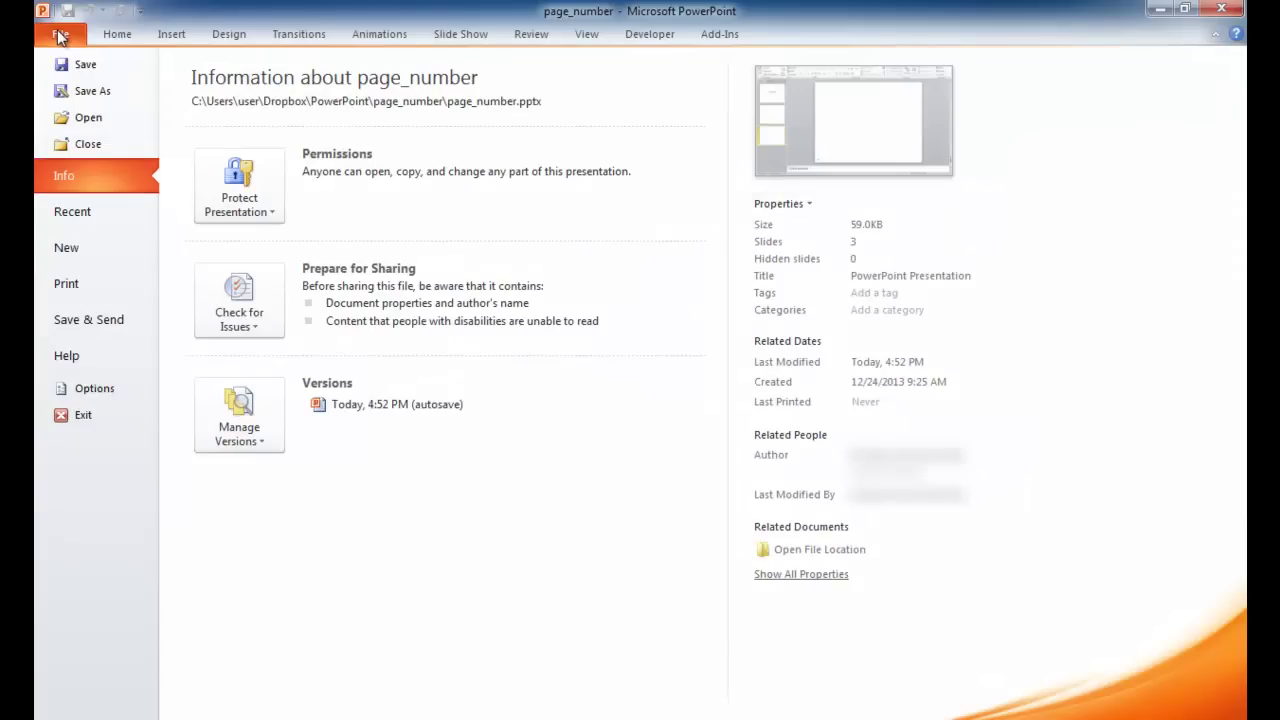
pyautogui.click(72, 284)
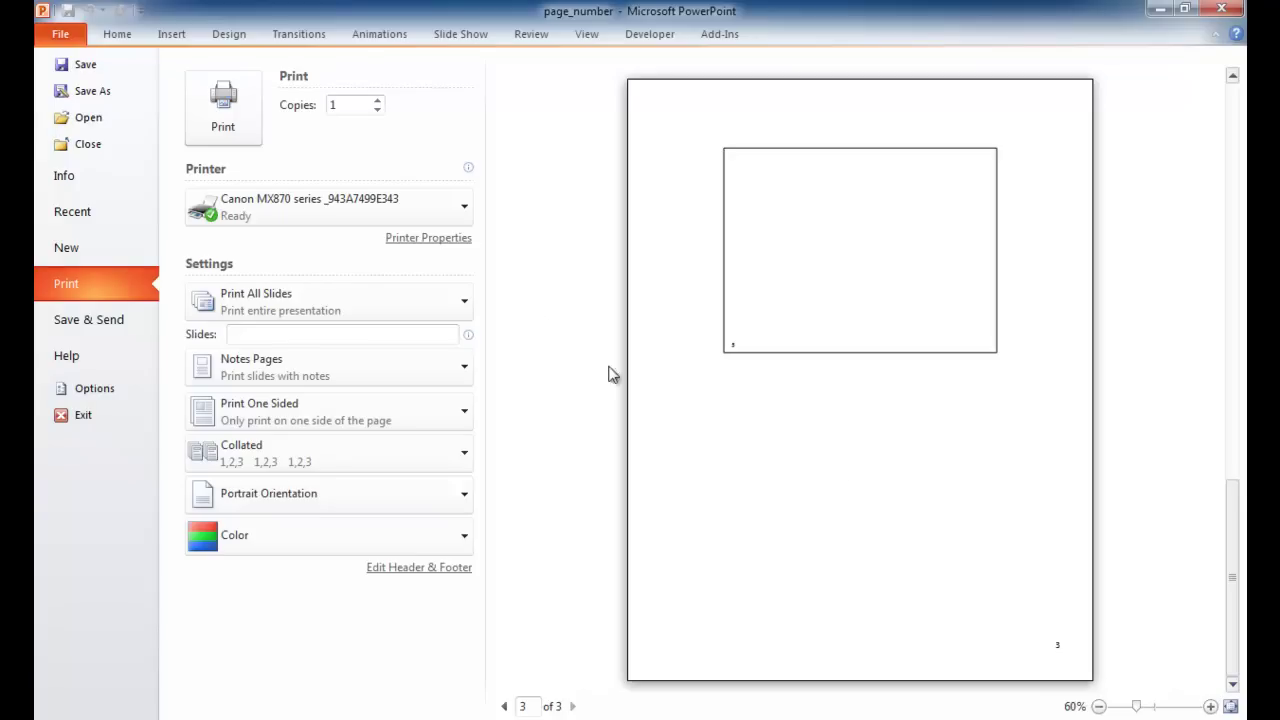
pyautogui.click(455, 362)
pyautogui.click(237, 432)
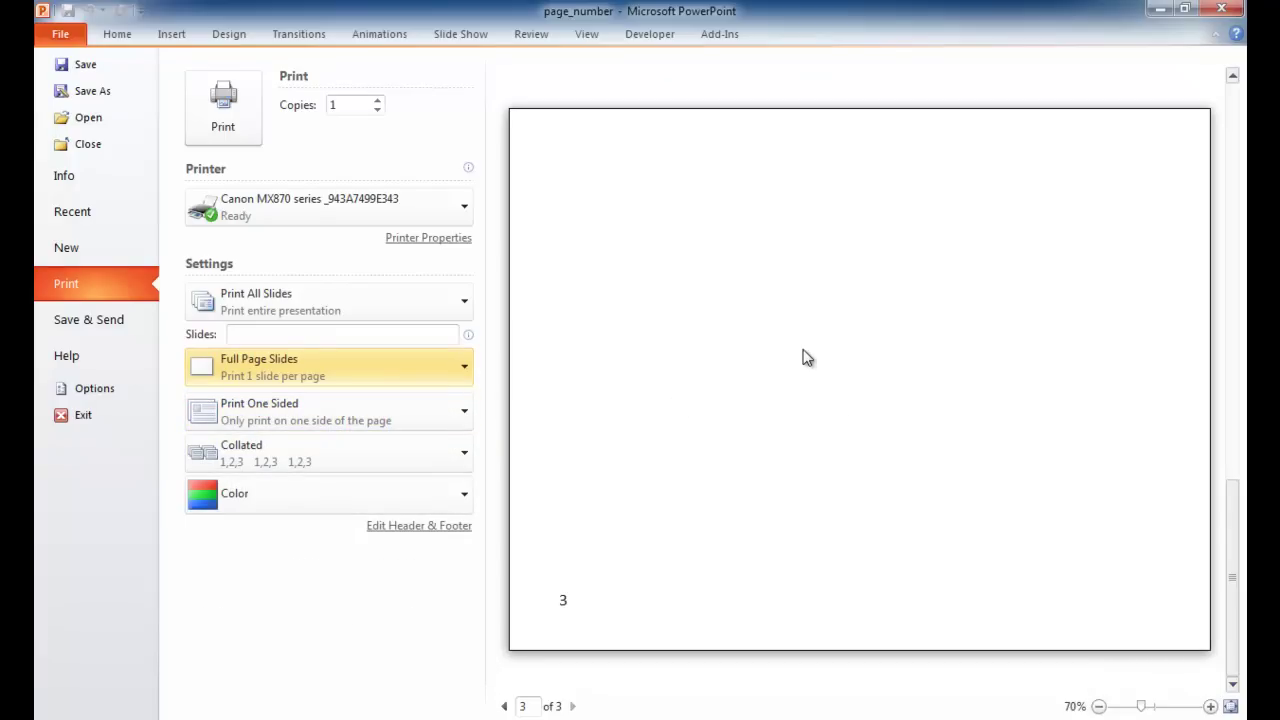
pyautogui.click(464, 364)
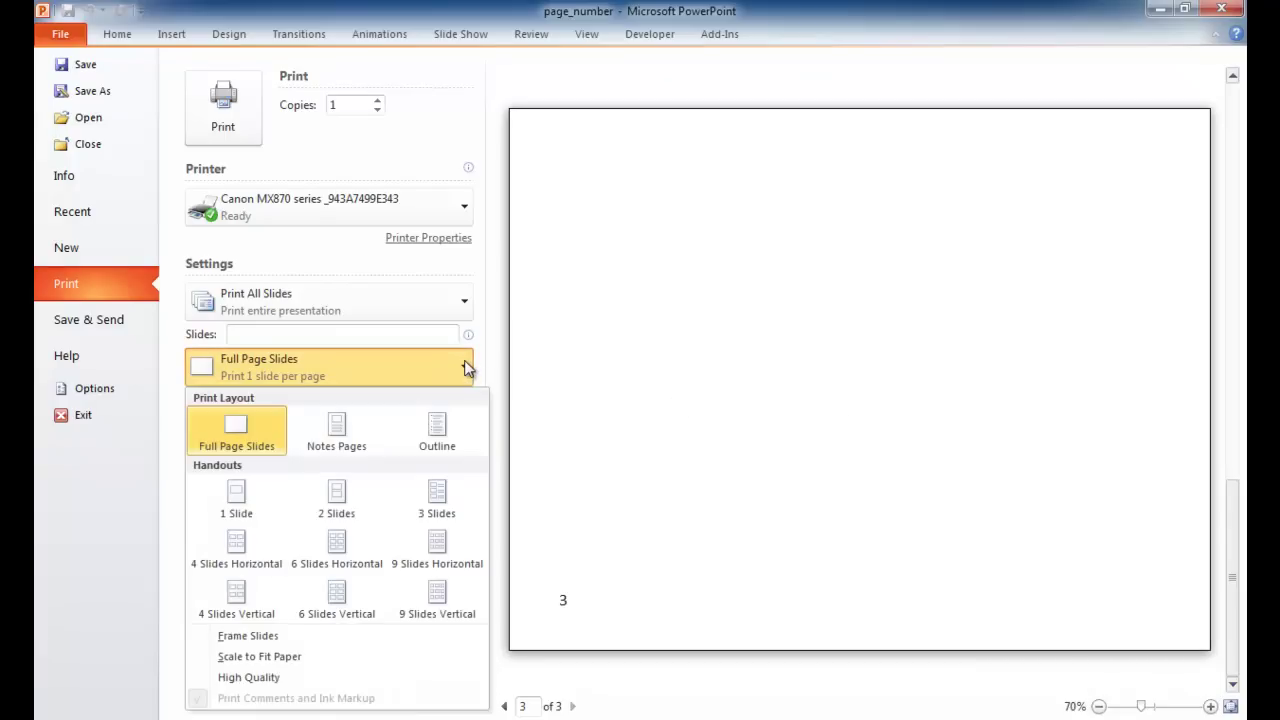
pyautogui.click(338, 440)
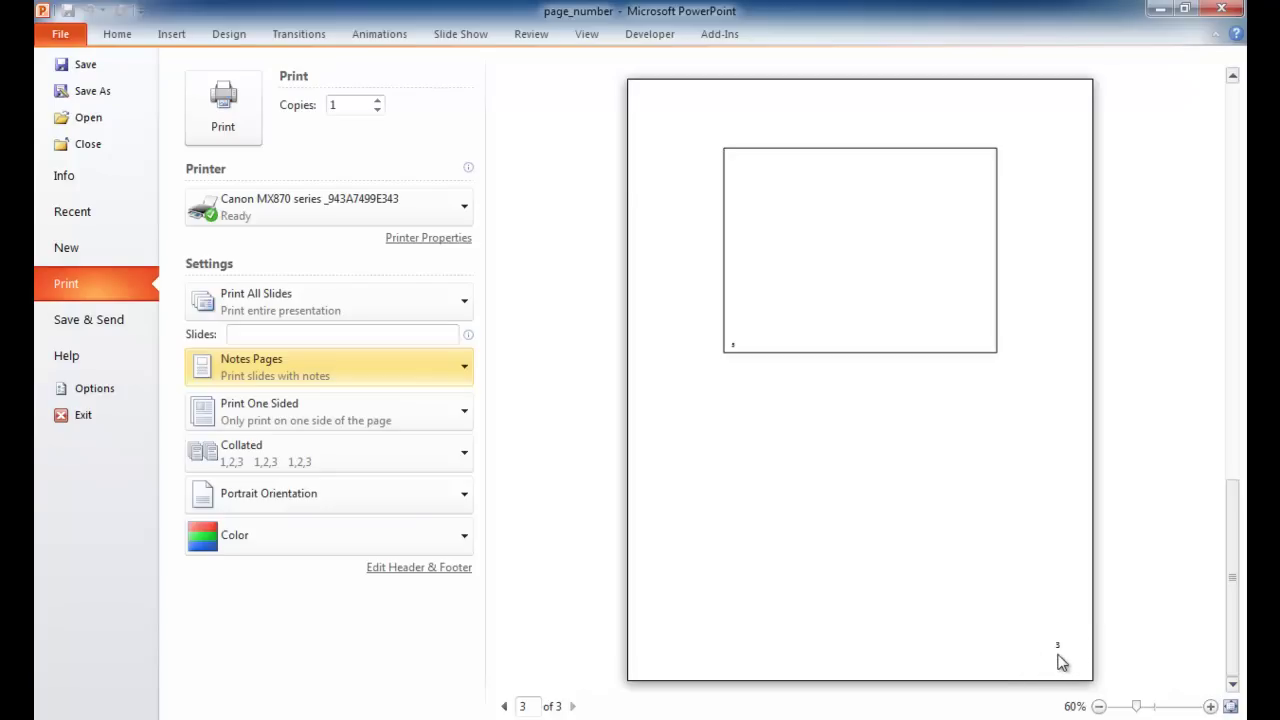
pyautogui.click(391, 569)
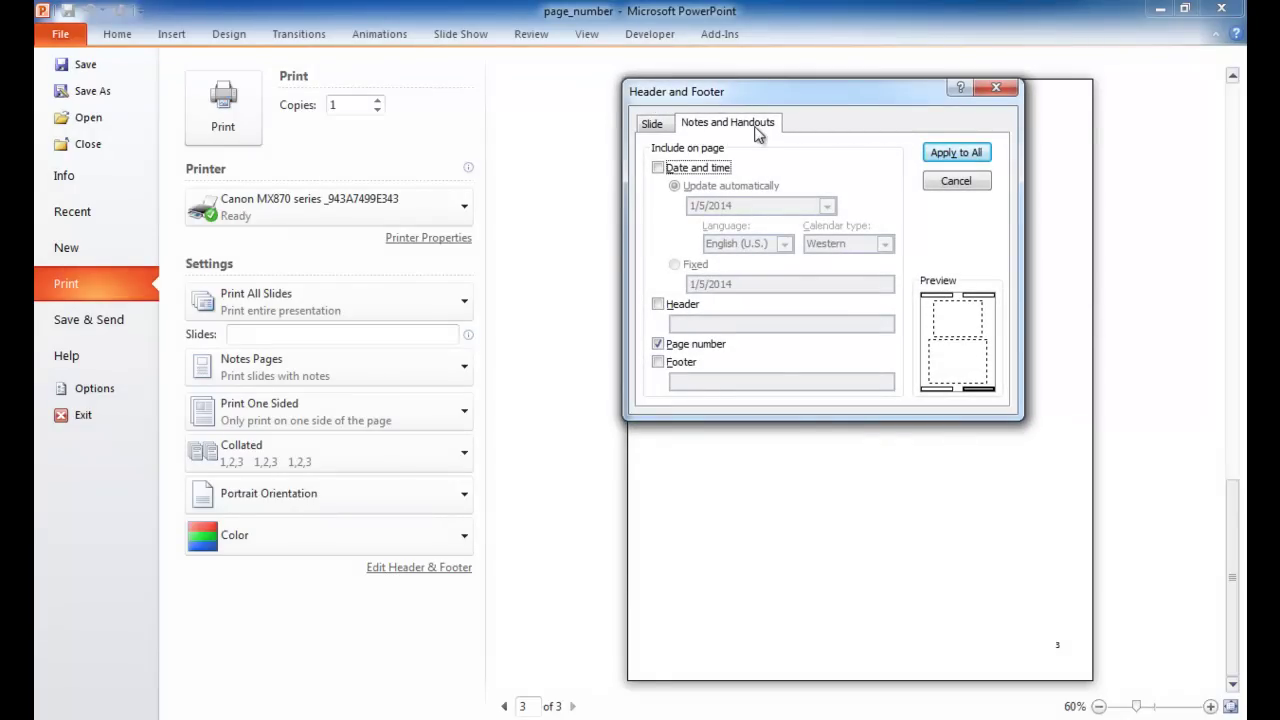
pyautogui.click(658, 344)
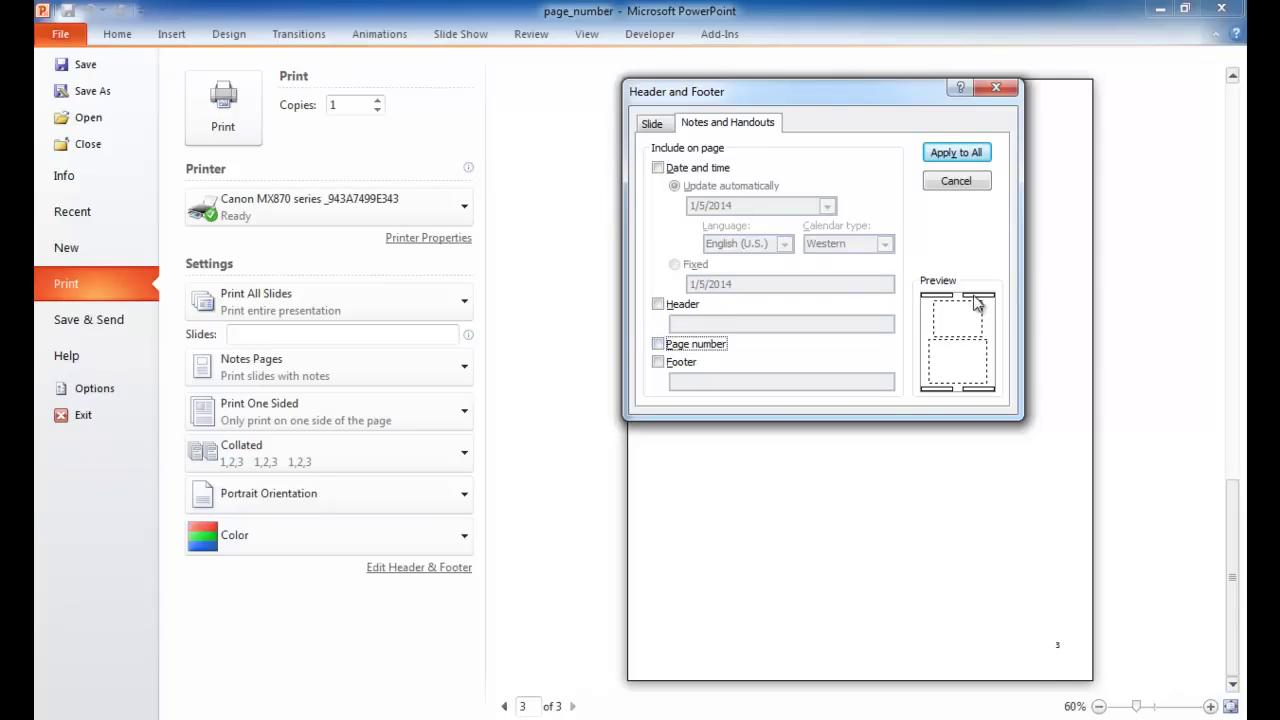
pyautogui.click(962, 155)
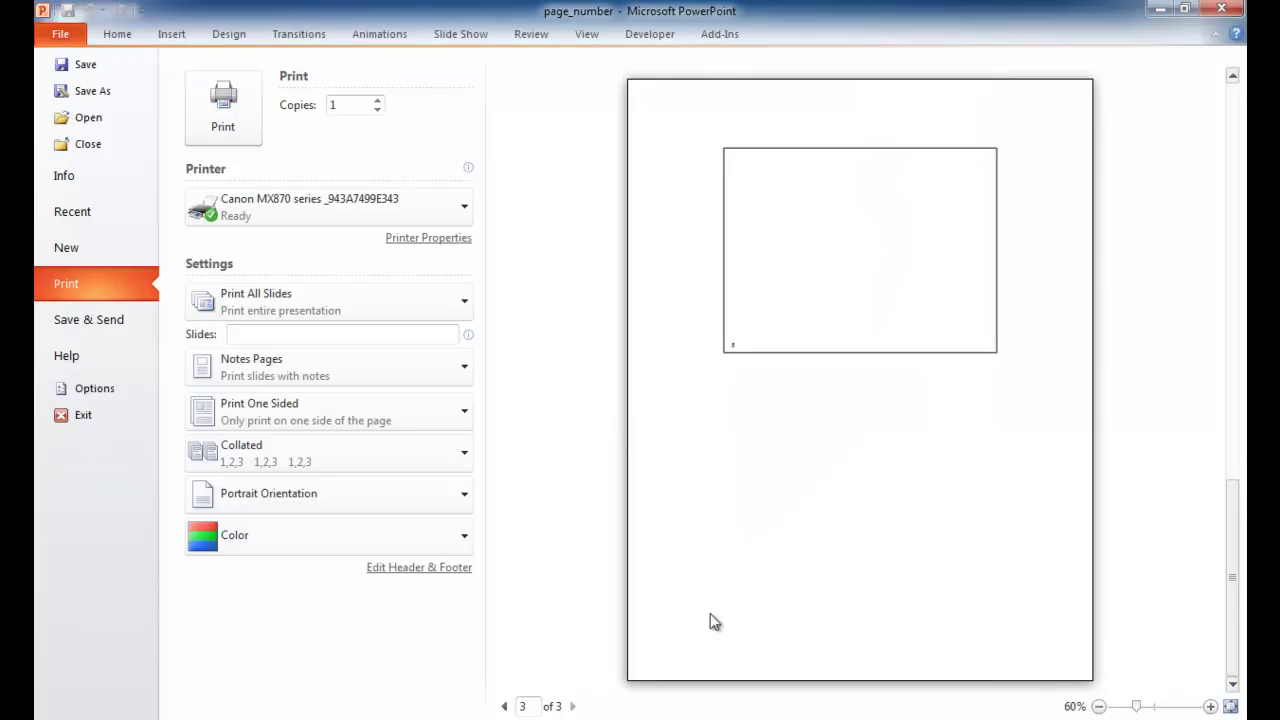
pyautogui.click(431, 571)
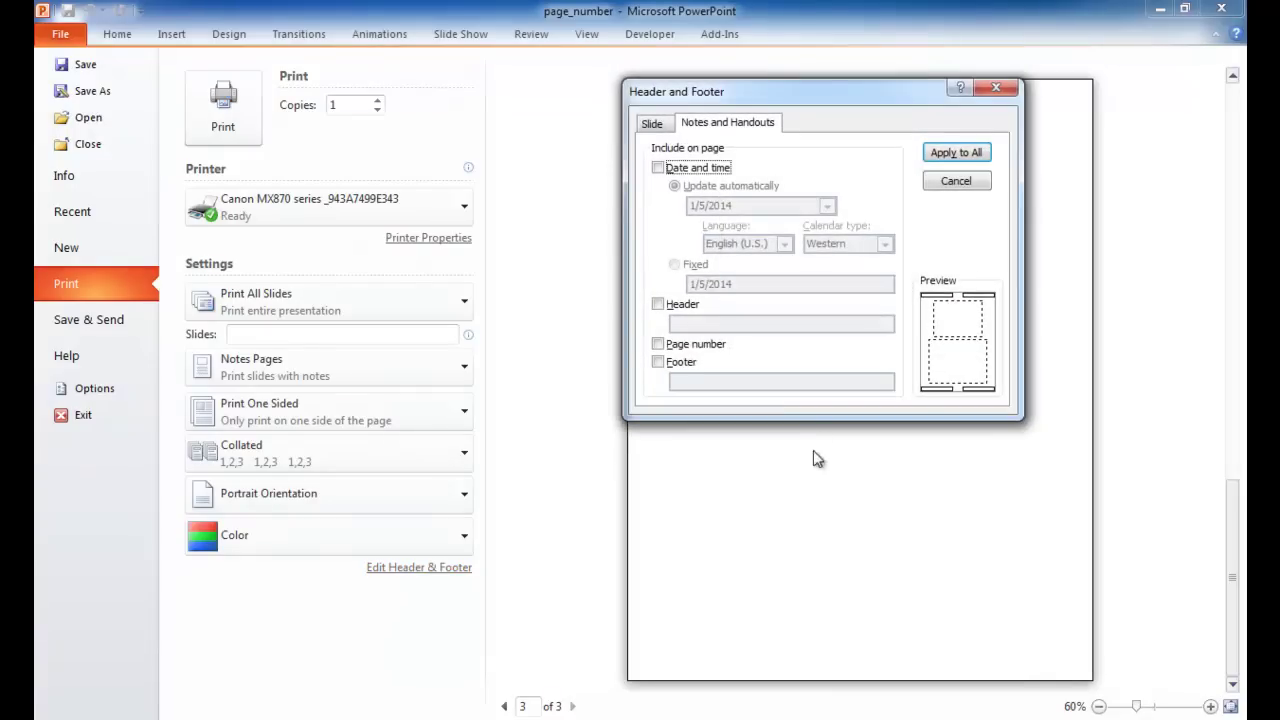
pyautogui.click(658, 345)
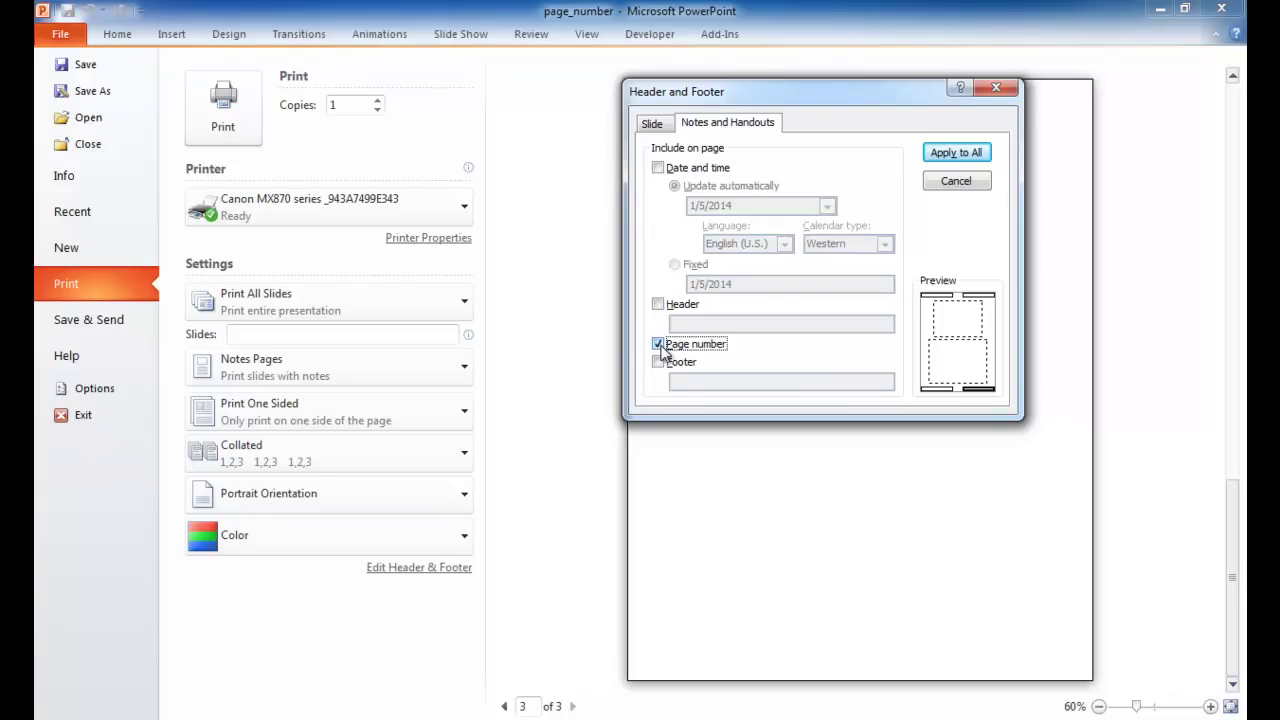
pyautogui.click(956, 153)
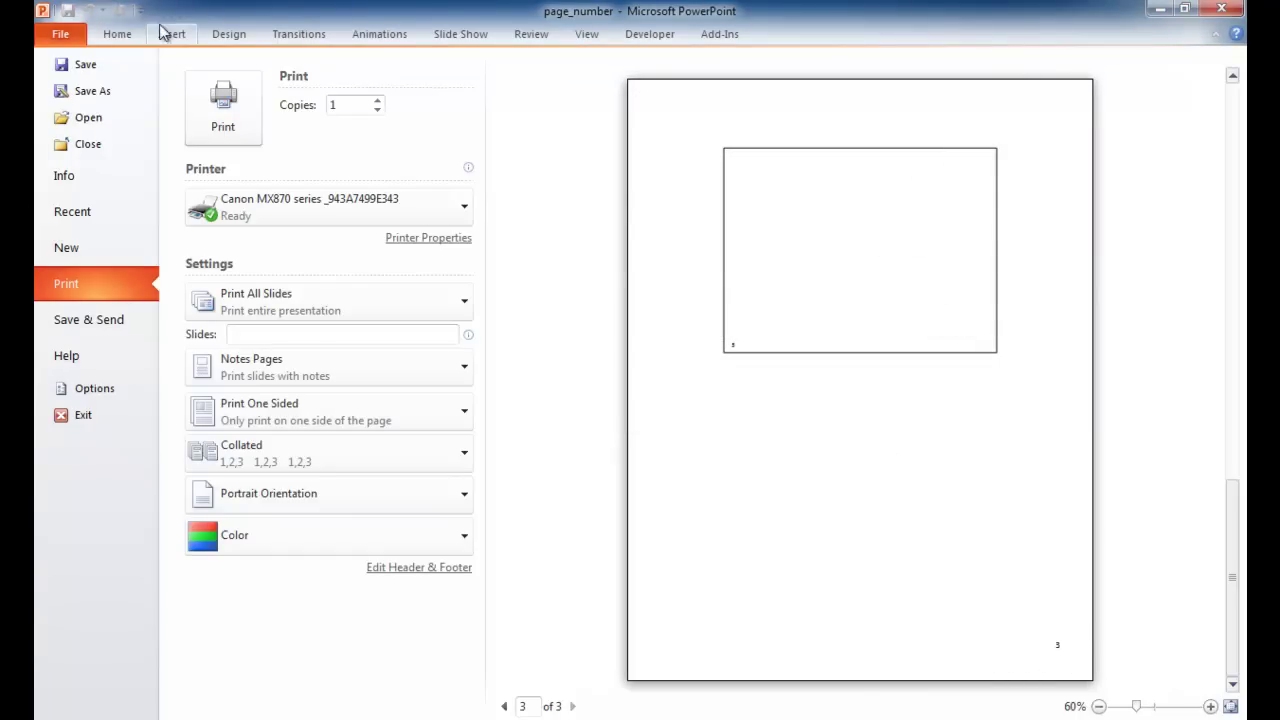
# Switch to View > Notes Page and scroll to the Title Slide's notes page, numbered 1.
pyautogui.click(117, 35)
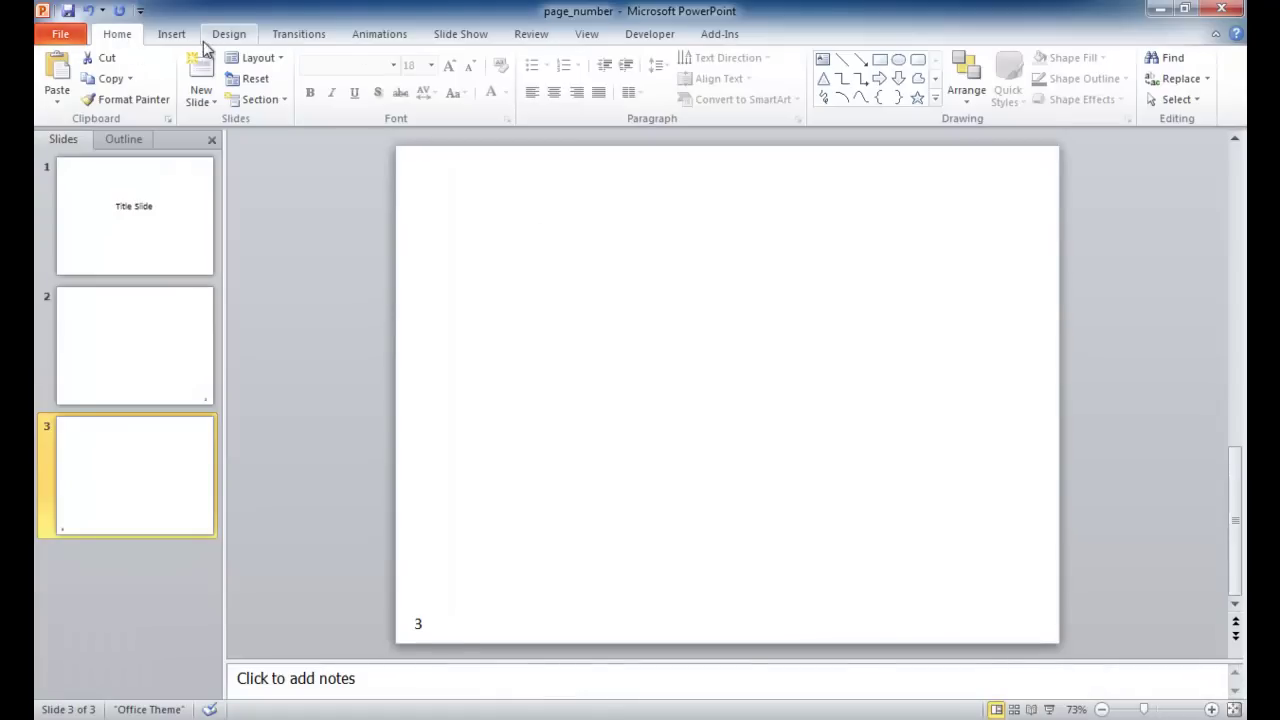
pyautogui.click(585, 36)
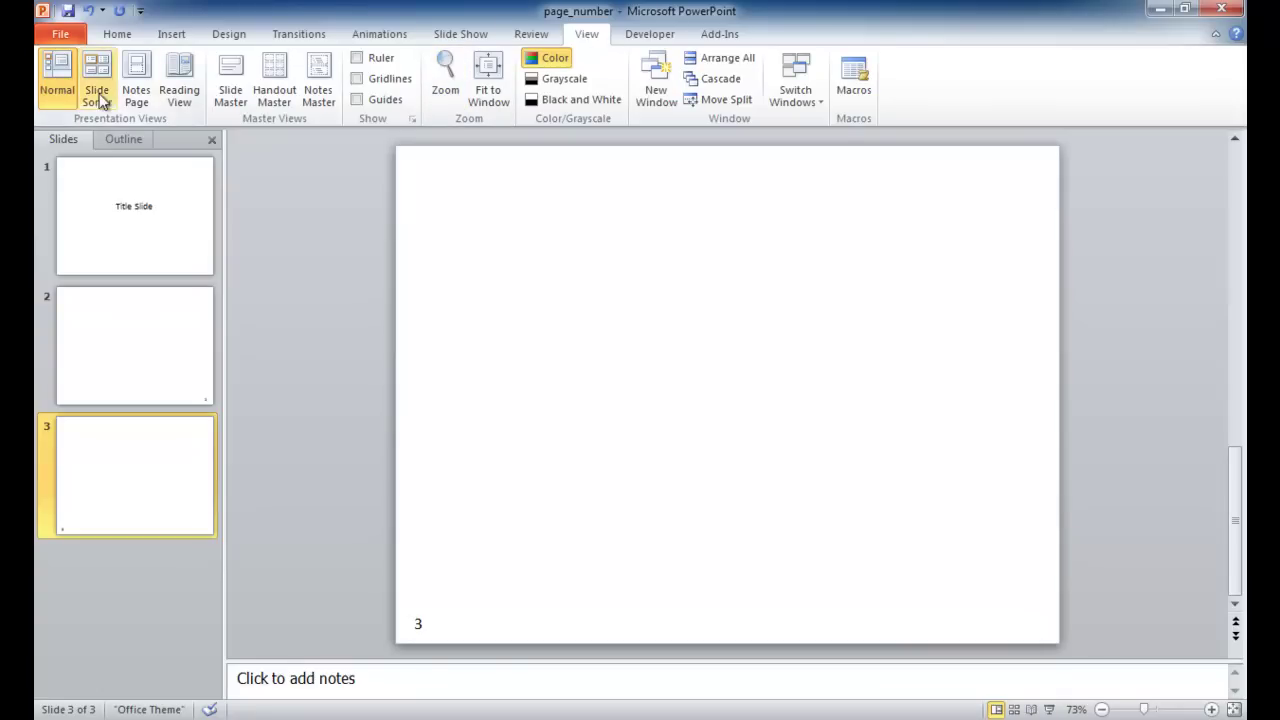
pyautogui.click(138, 90)
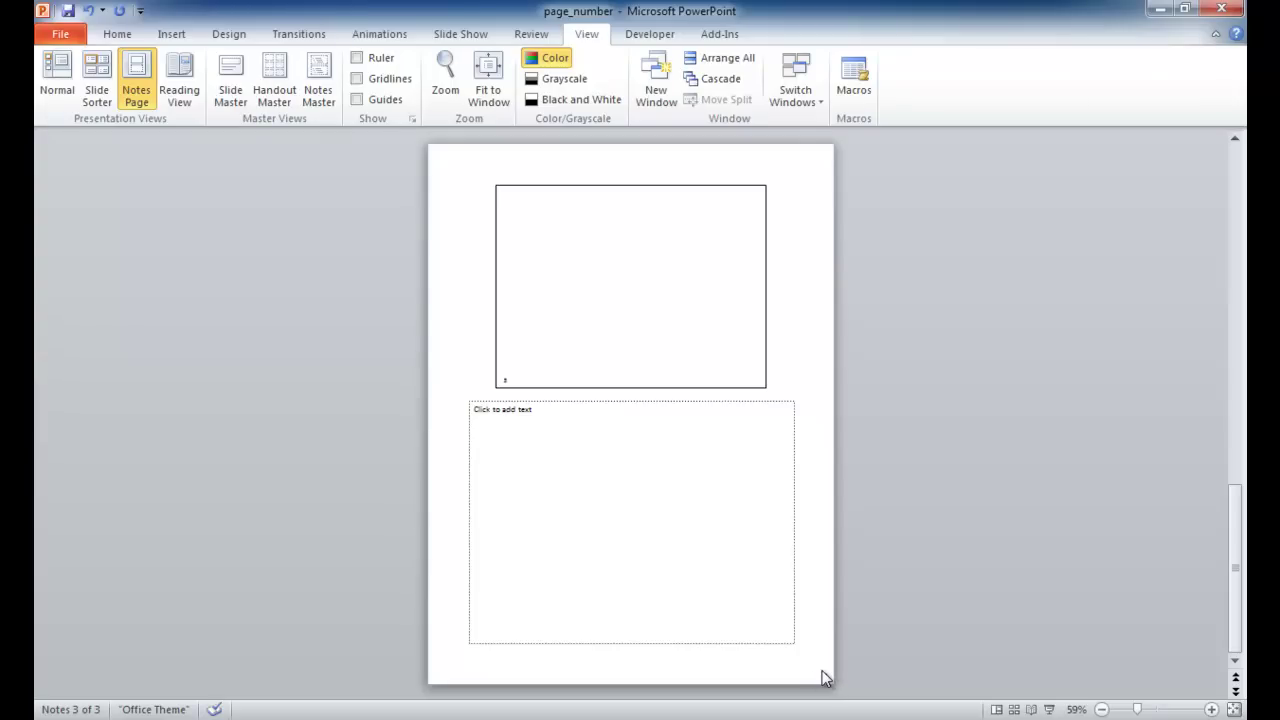
pyautogui.click(1234, 197)
pyautogui.click(1232, 193)
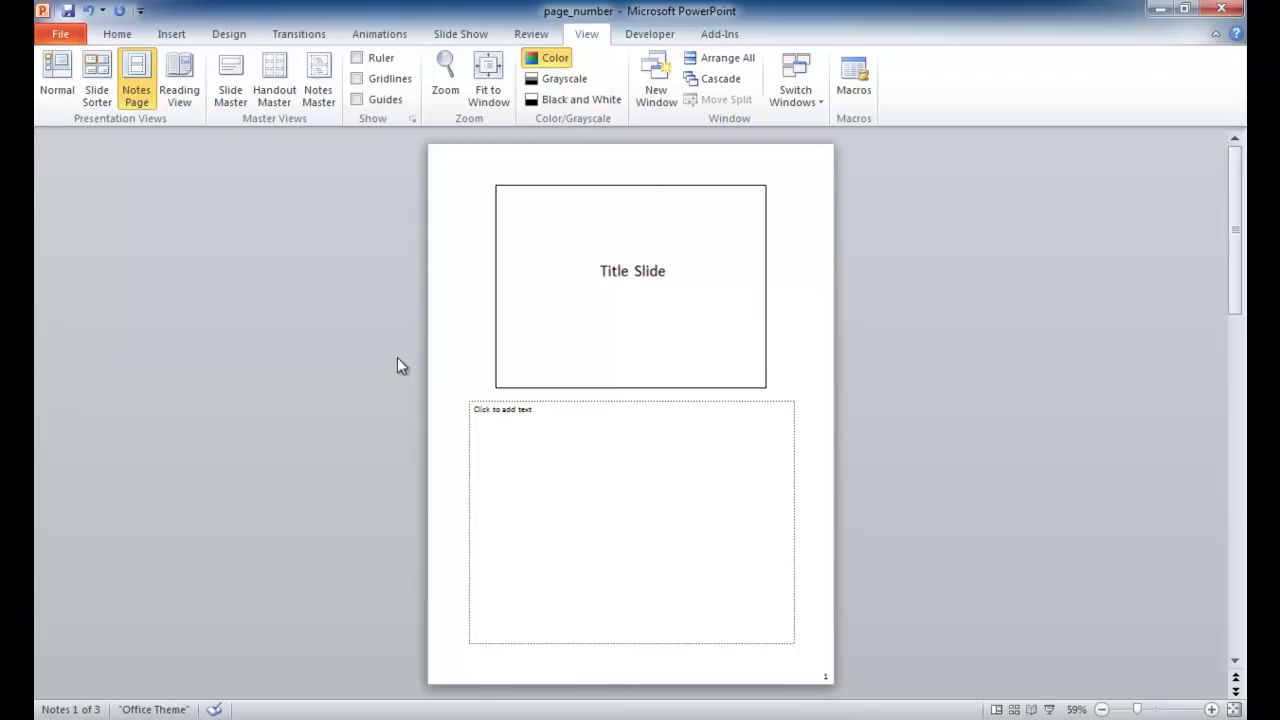
# In Header and Footer, uncheck Page number on the Notes and Handouts tab and apply to all.
pyautogui.click(171, 34)
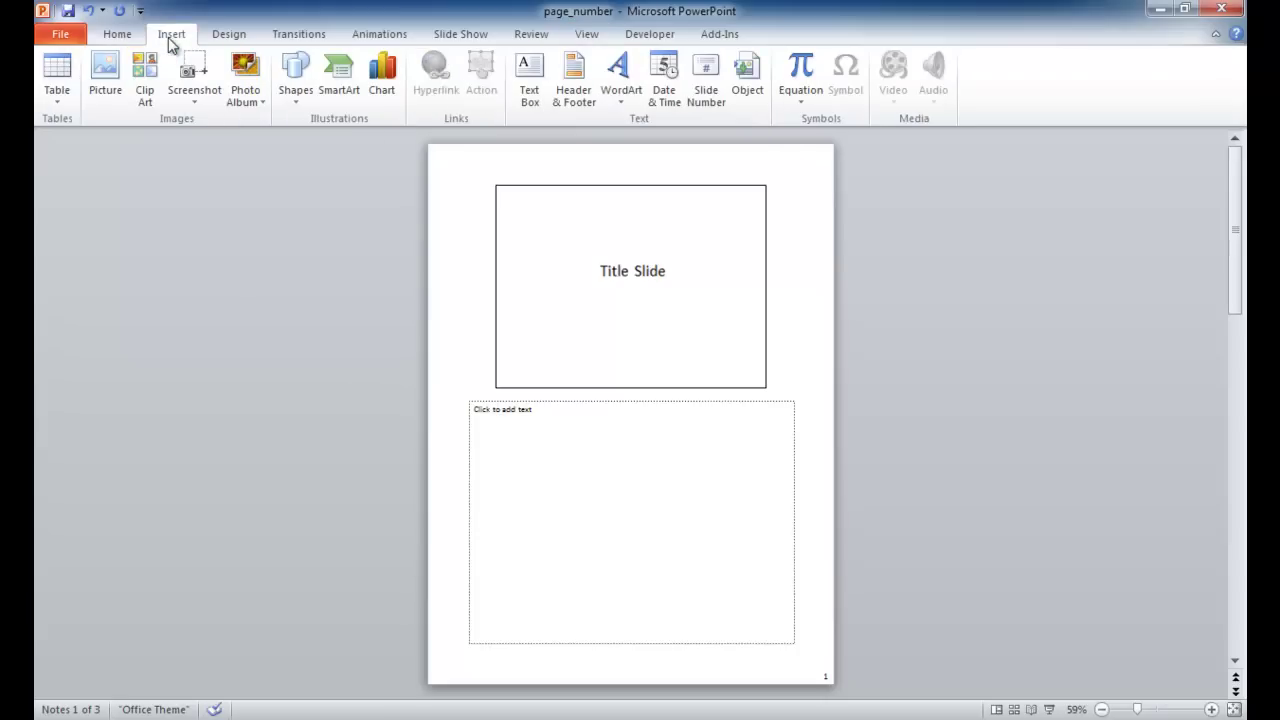
pyautogui.click(705, 93)
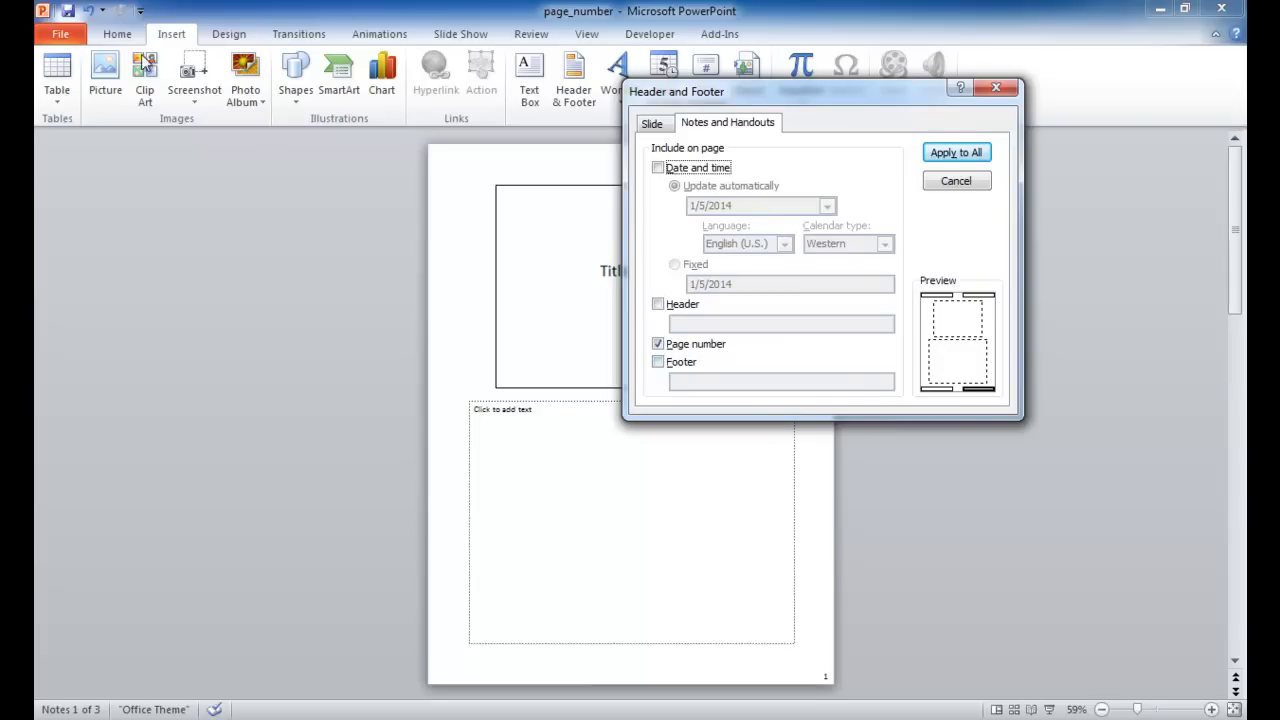
pyautogui.click(658, 344)
pyautogui.click(955, 153)
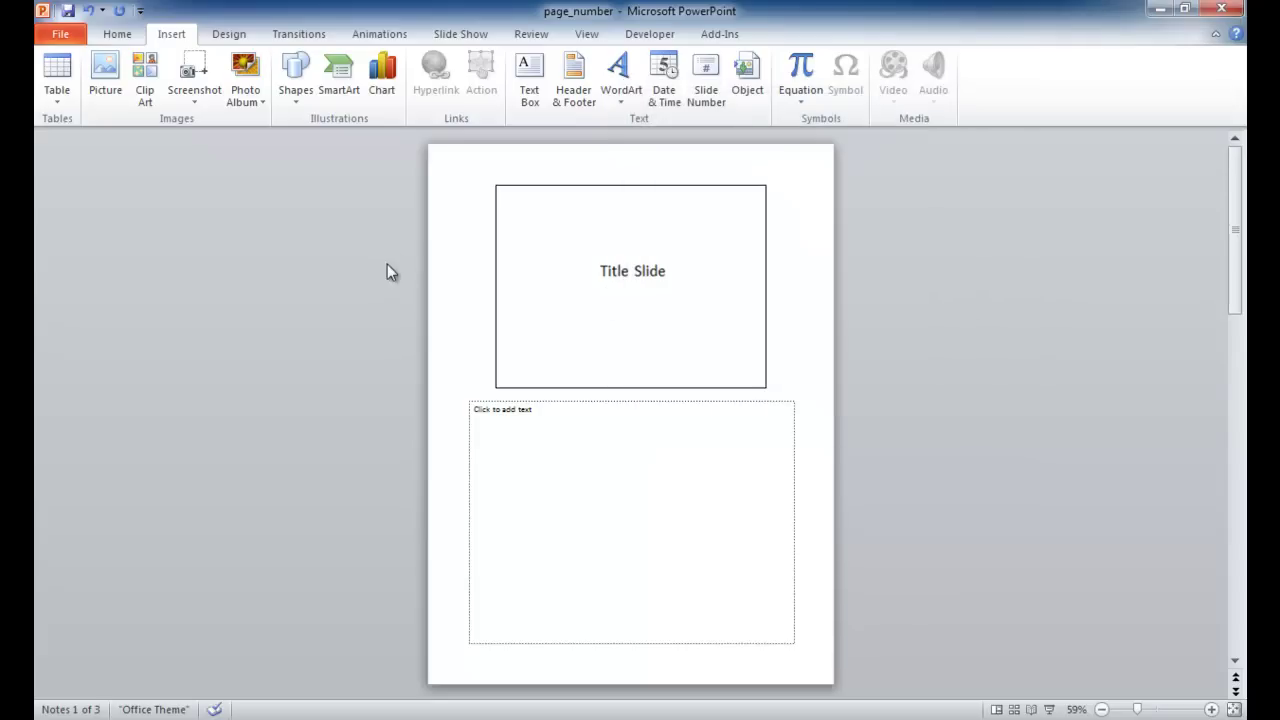